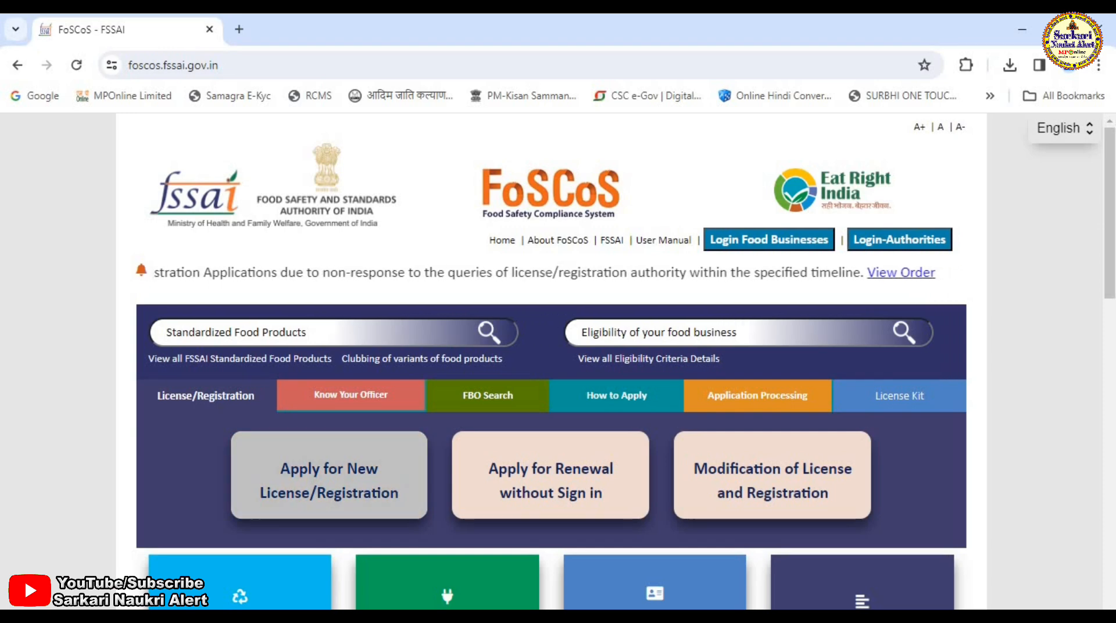
- Start a new licence/registration application and choose General as the premises of operation
left_click(329, 475)
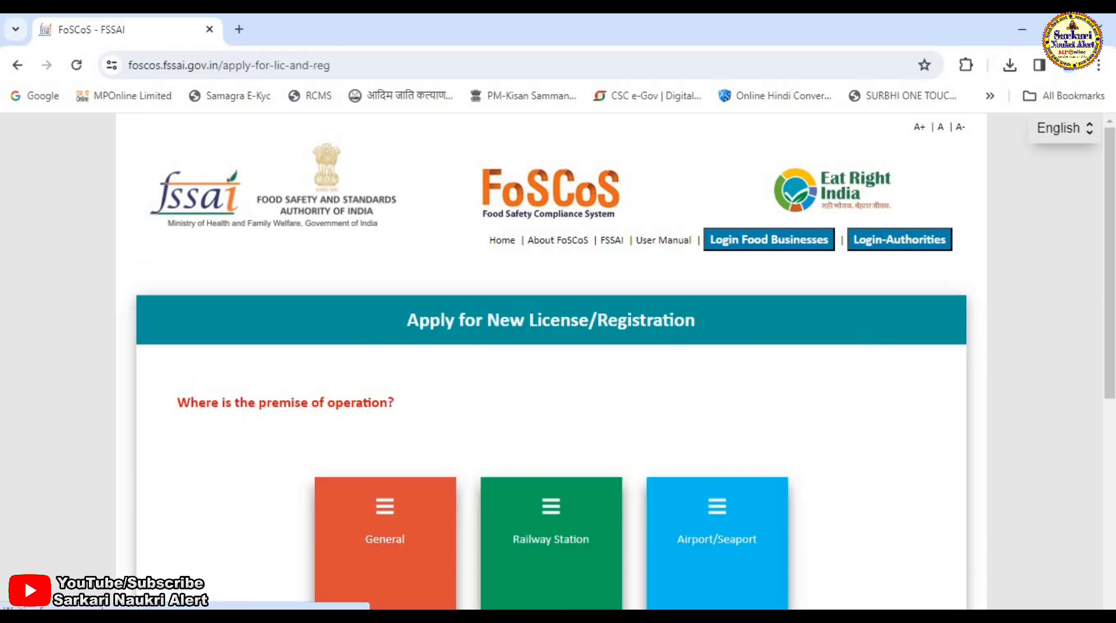
scroll(360, 442, "down", 3)
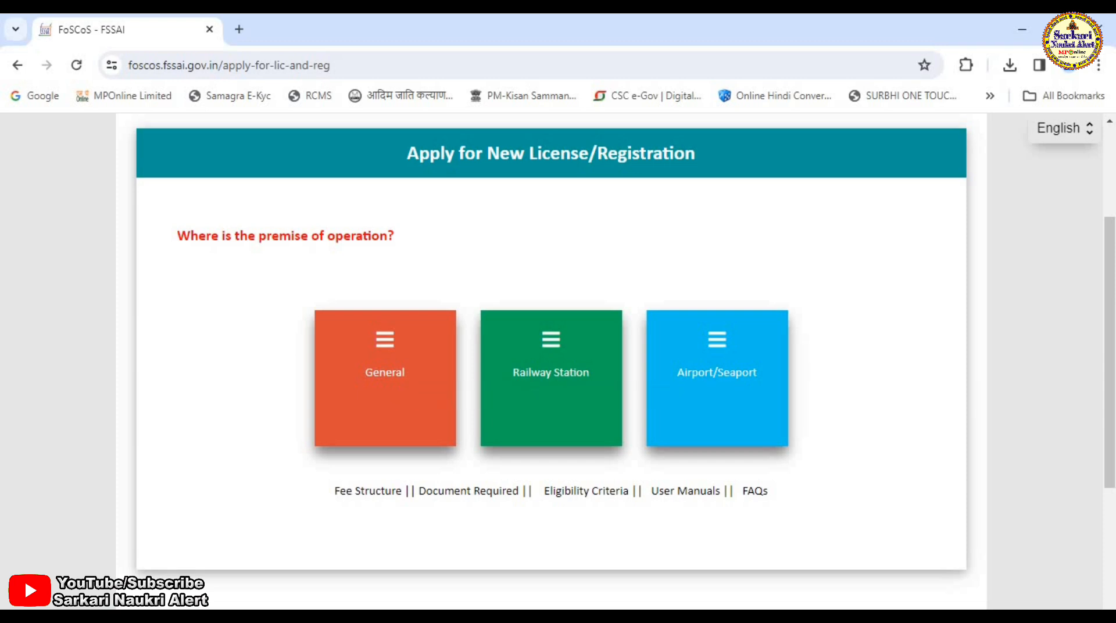
left_click(385, 373)
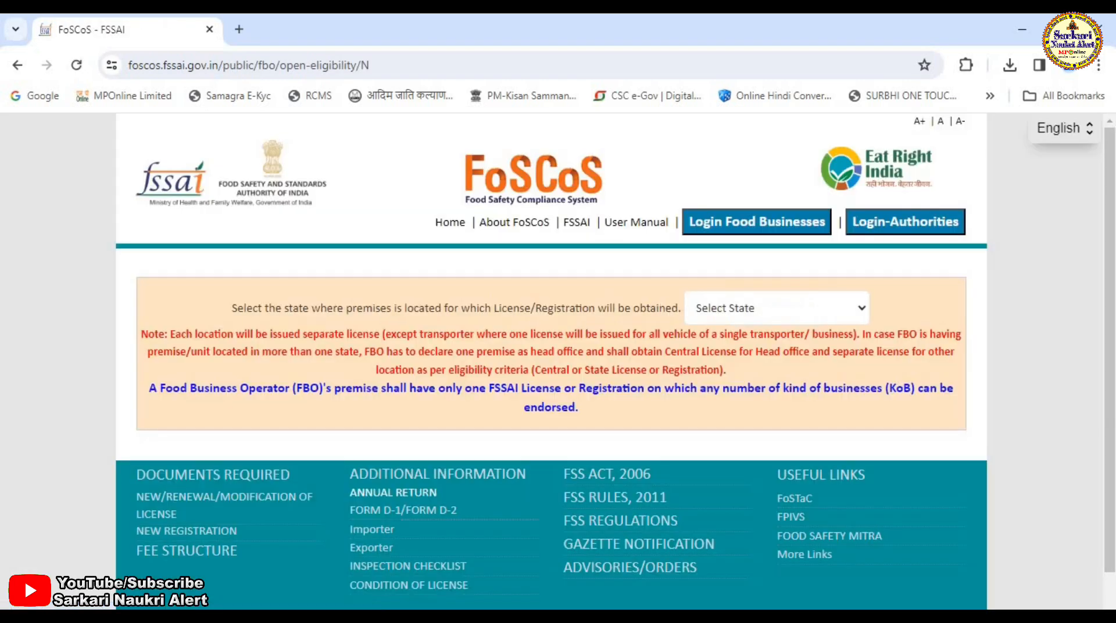
- Set the premises state to Madhya Pradesh
scroll(607, 441, "up", 1)
left_click(777, 308)
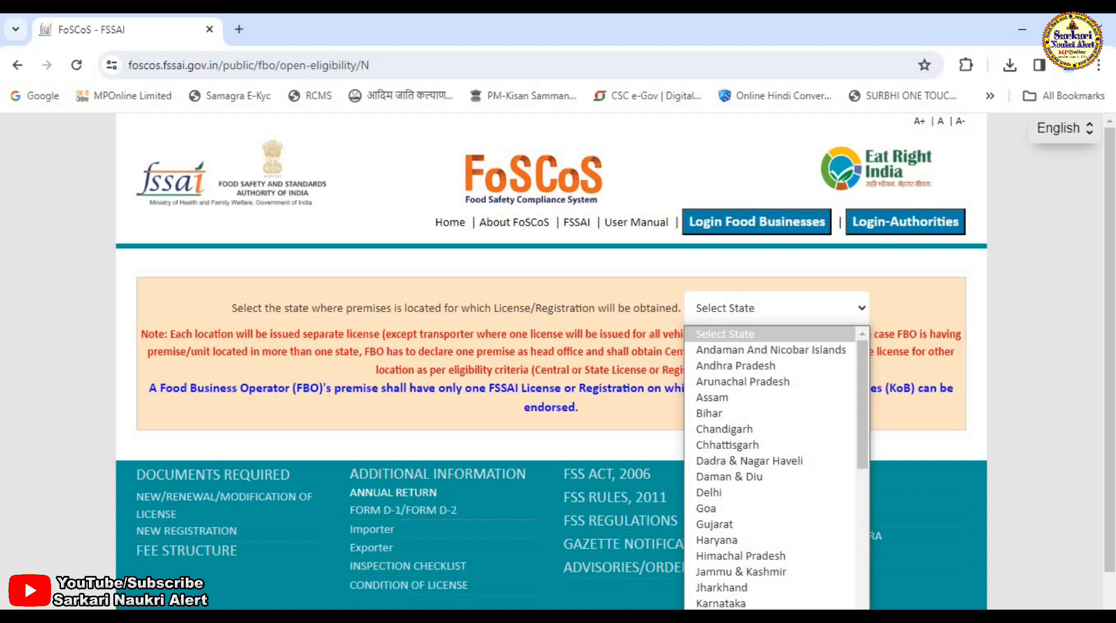
key("m")
key("Return")
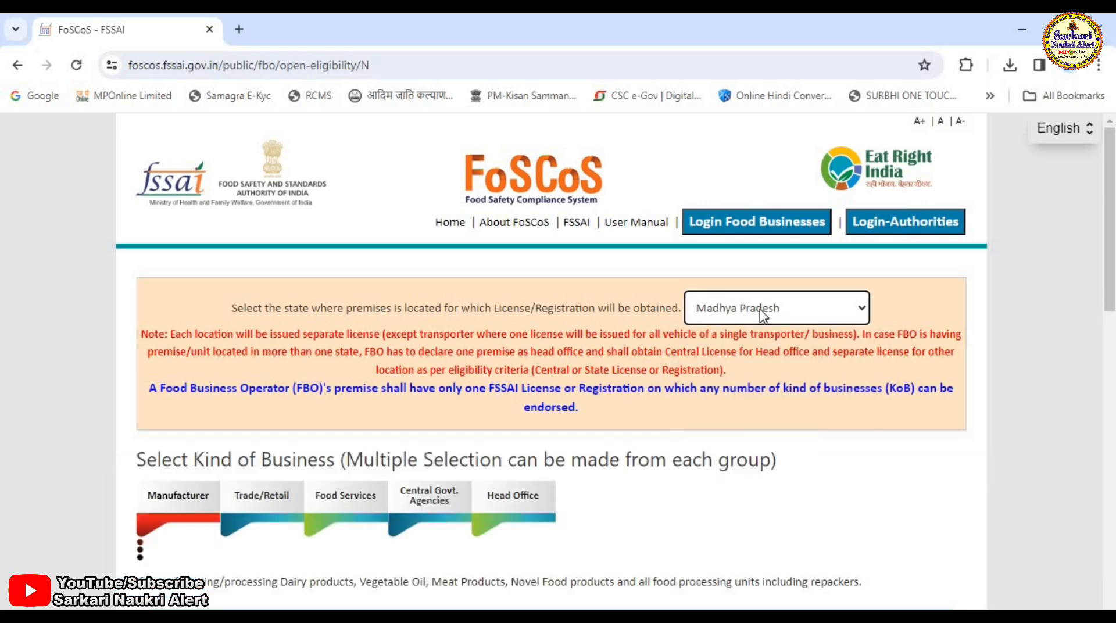
left_click(762, 316)
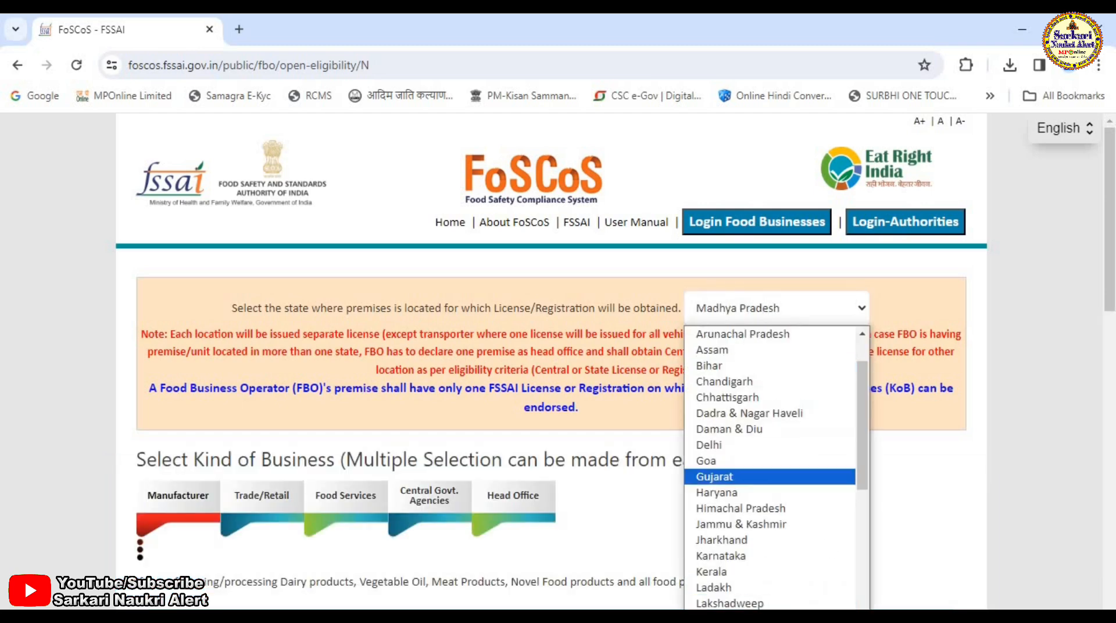
left_click(1004, 443)
- Show the Trade/Retail kinds of business and scroll through Storage, Wholesaler, Retailer and e-Commerce
scroll(999, 417, "down", 1)
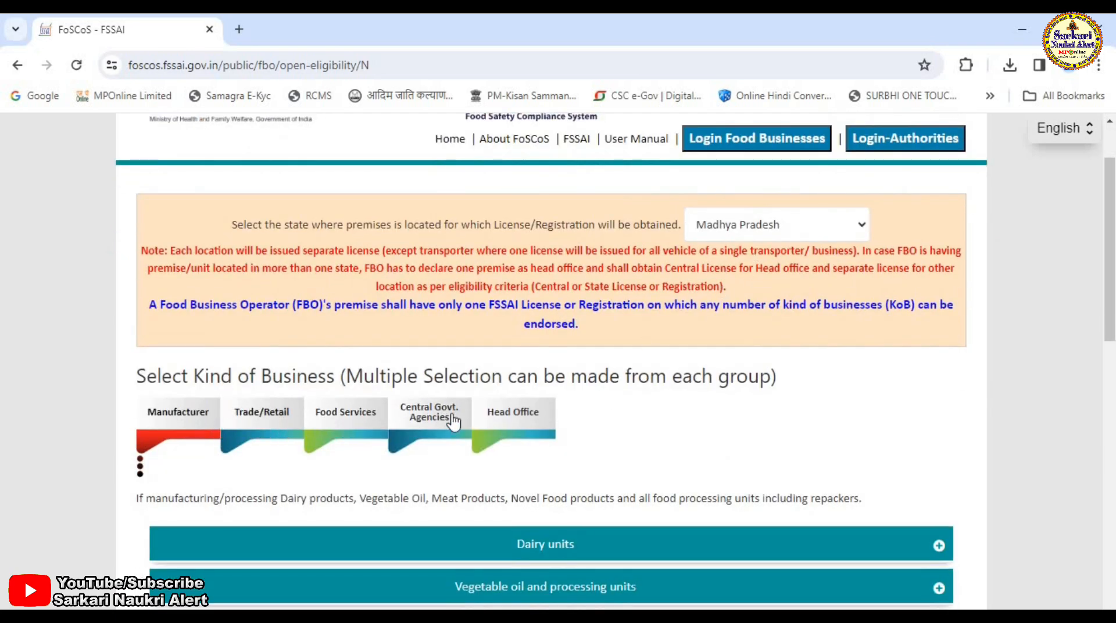
scroll(837, 379, "down", 2)
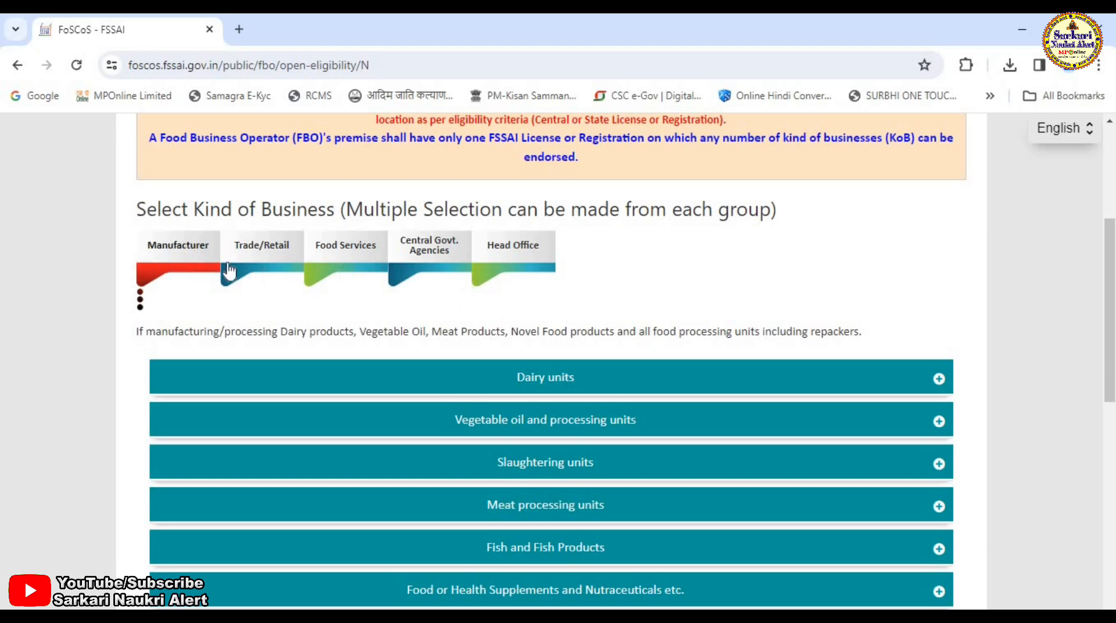
left_click(256, 255)
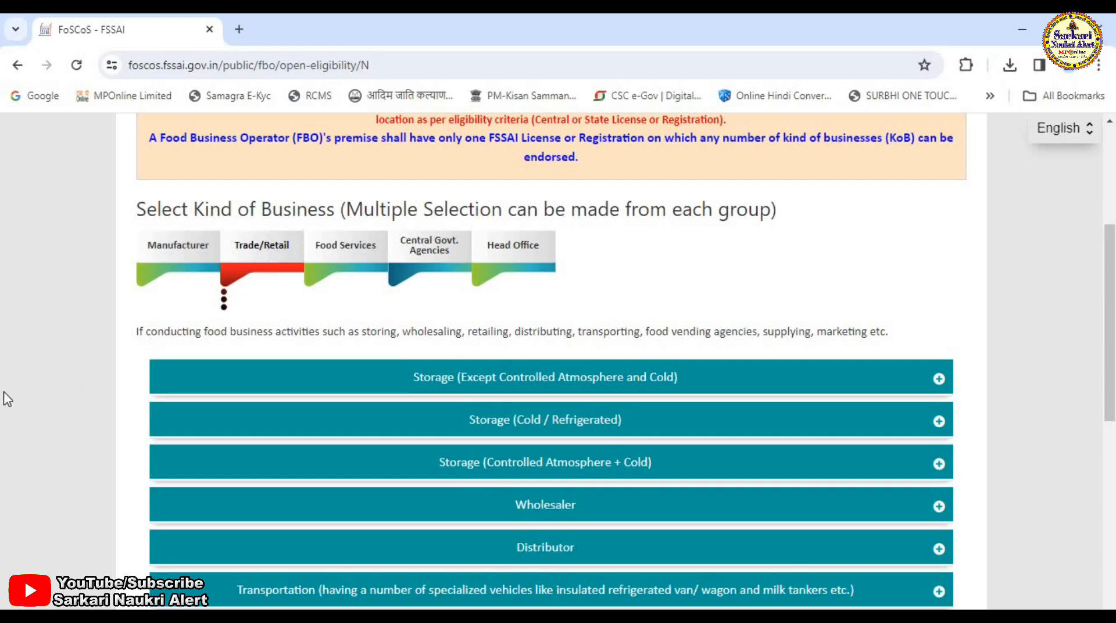
scroll(627, 308, "down", 2)
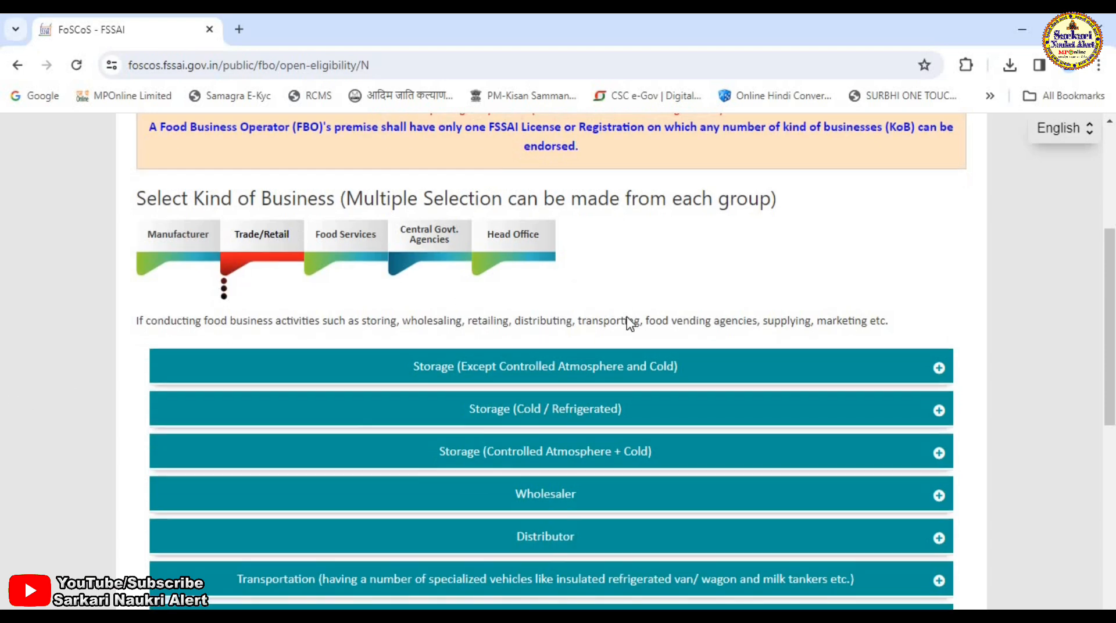
scroll(628, 317, "down", 2)
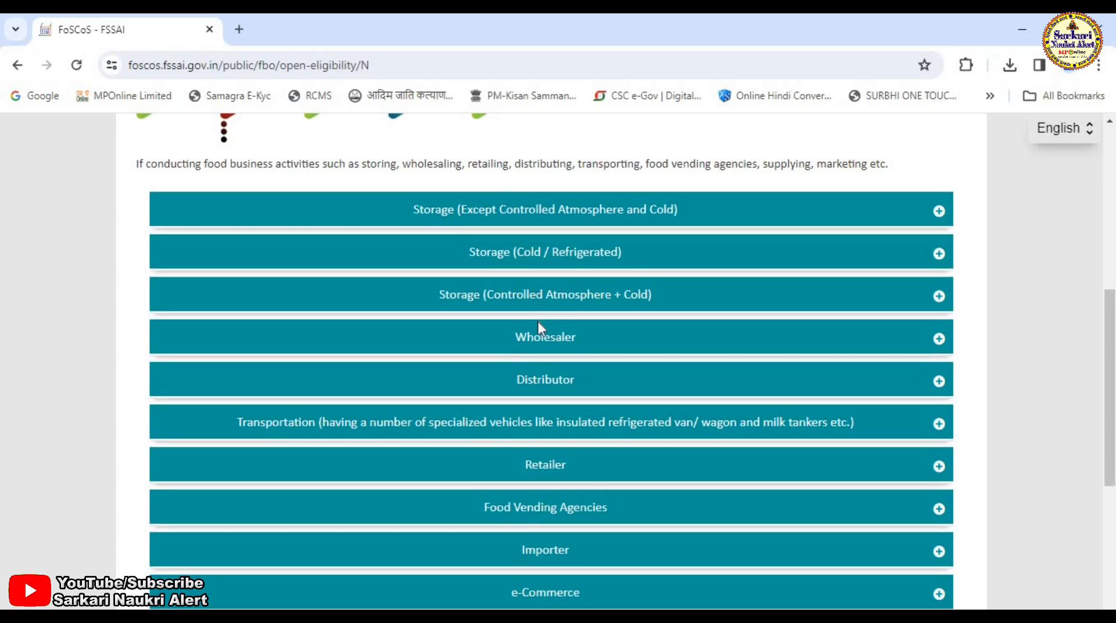
scroll(538, 326, "down", 2)
scroll(537, 337, "down", 2)
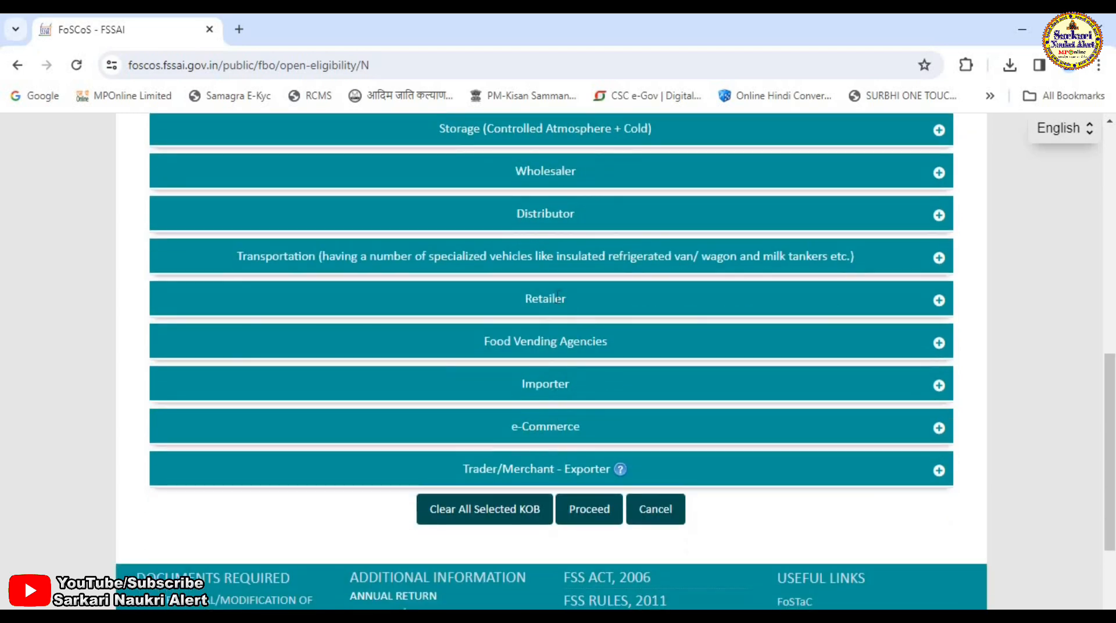
- Select Retailer with turnover up to 12 lakhs/annum and check eligibility
left_click(940, 300)
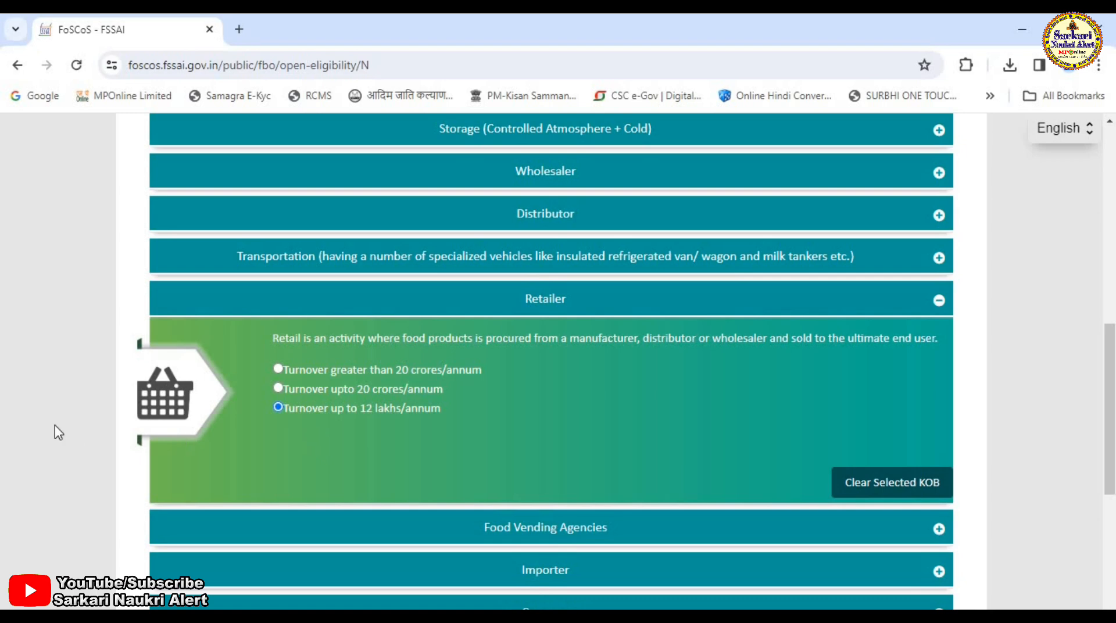
scroll(986, 504, "down", 2)
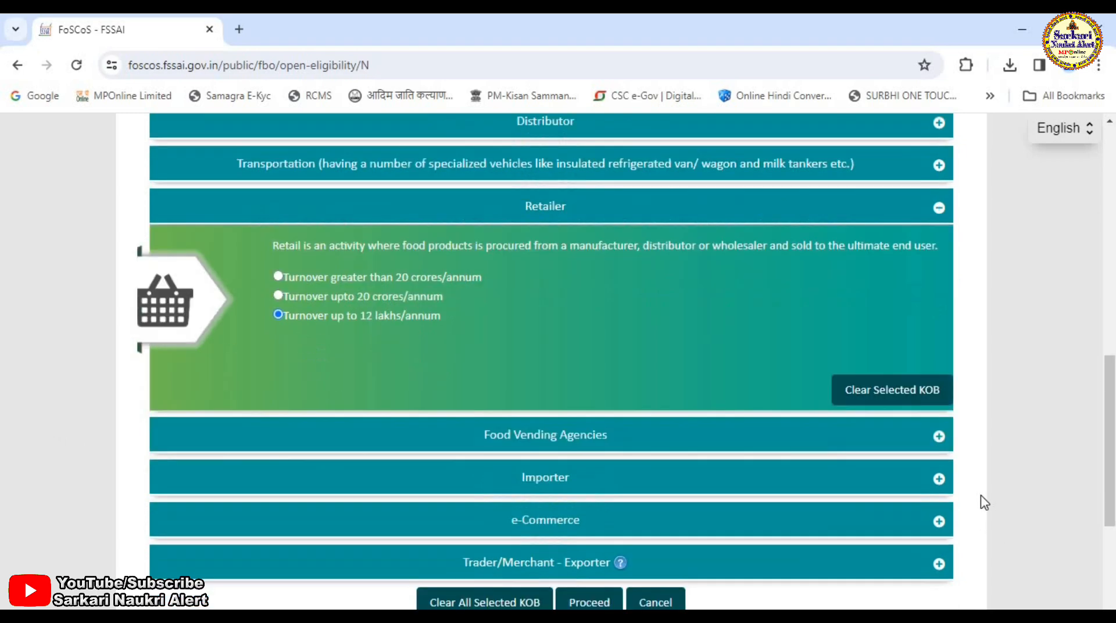
scroll(986, 503, "down", 4)
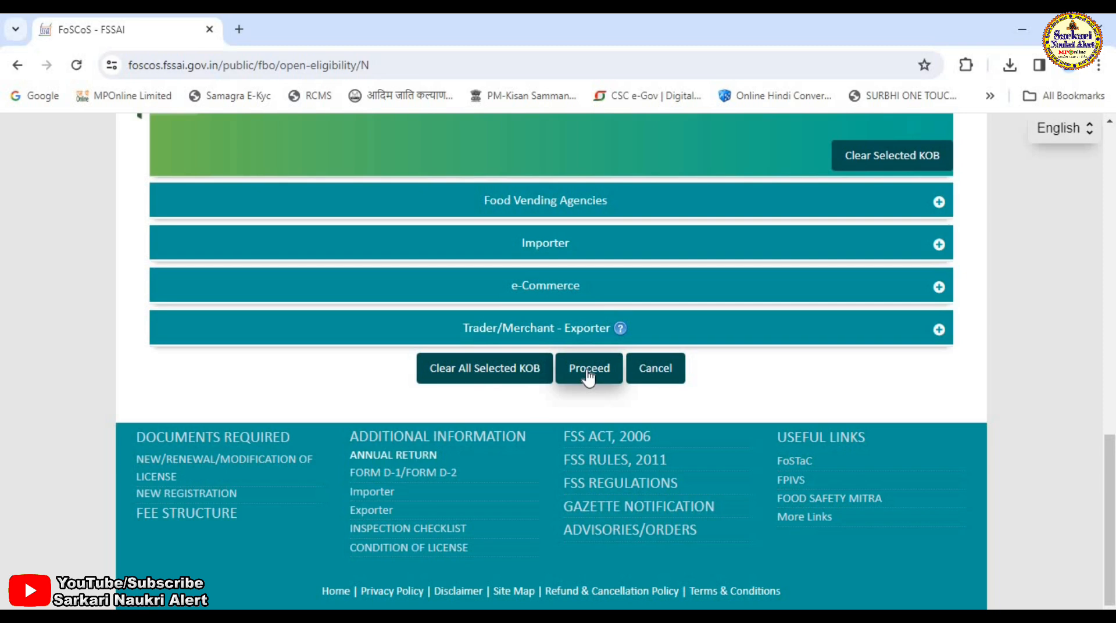
left_click(588, 377)
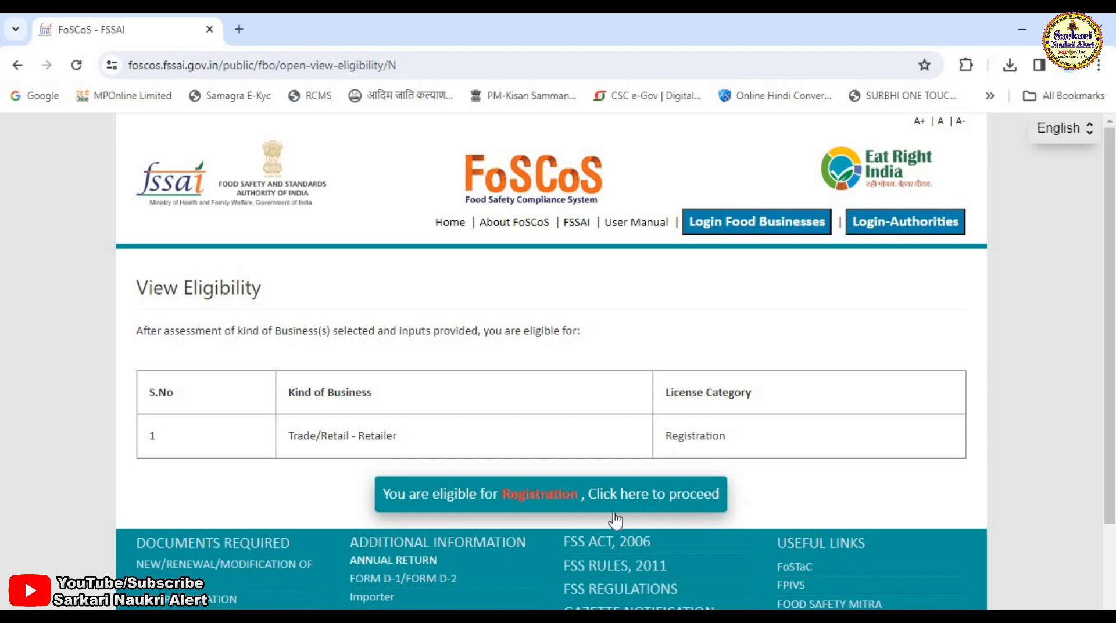
- Proceed from the 'eligible for Registration' banner to the Form A certificate details
left_click(548, 496)
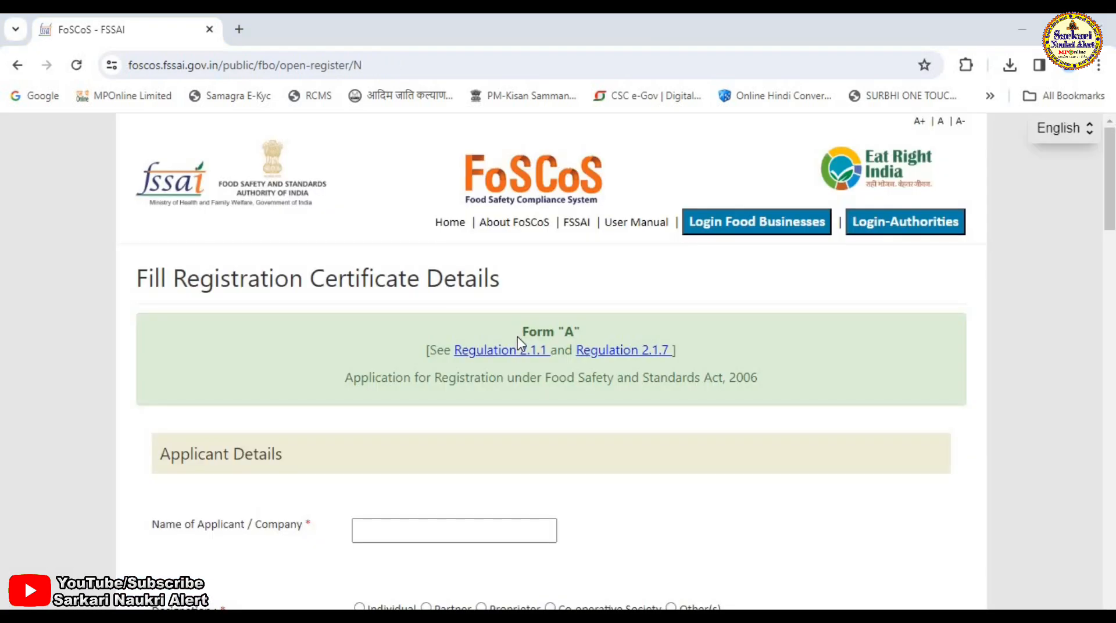
- Focus the applicant name field and dismiss its autofill suggestion
triple_click(556, 331)
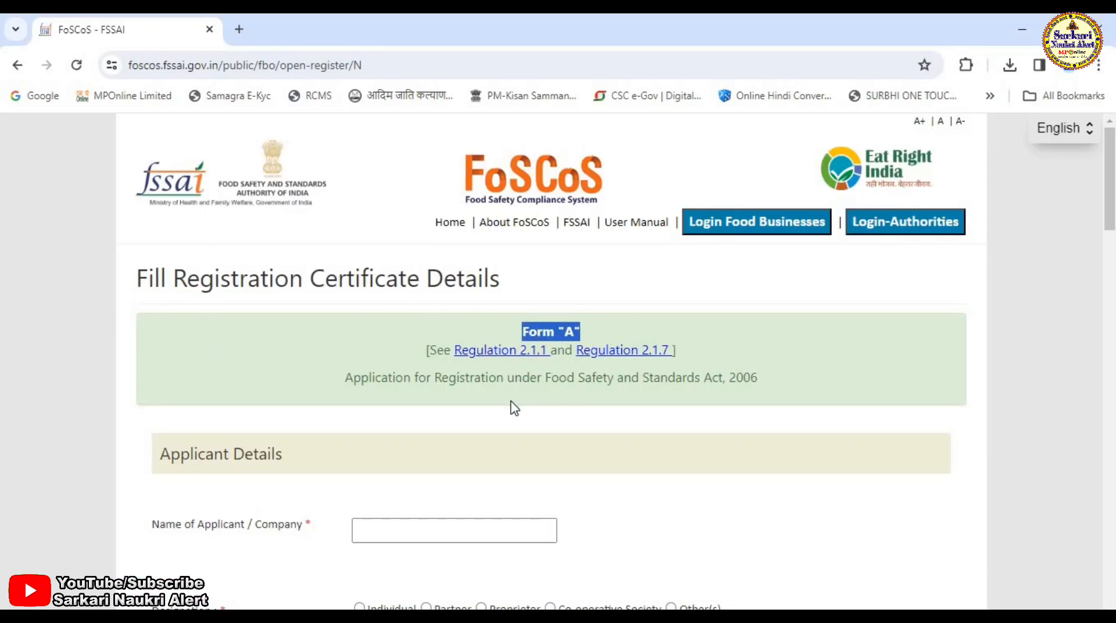
scroll(511, 411, "down", 2)
scroll(448, 351, "down", 2)
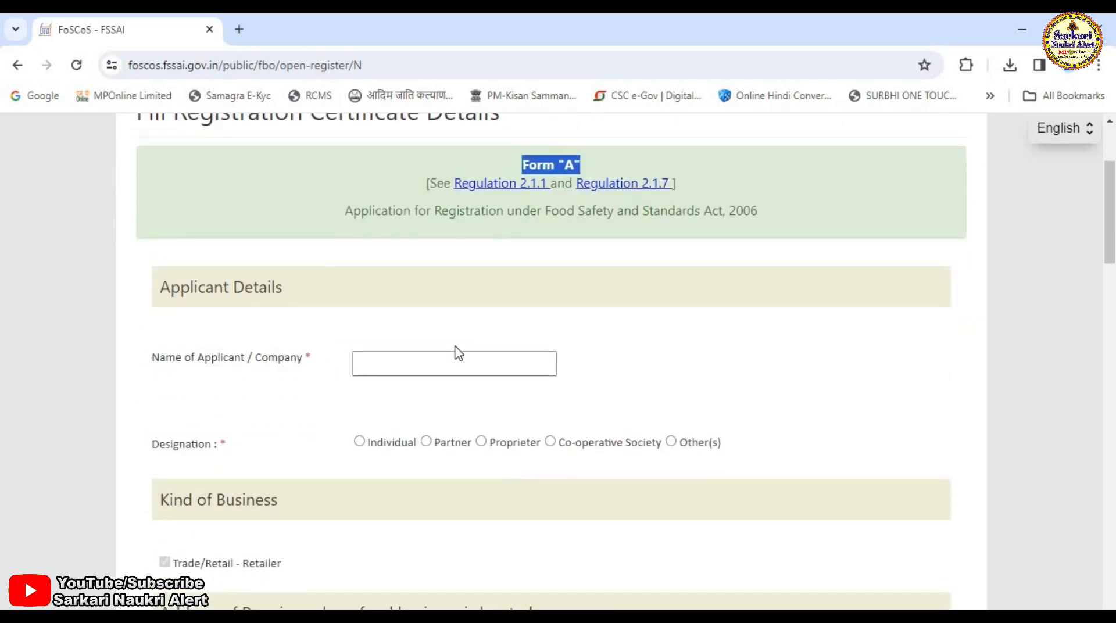
left_click(426, 362)
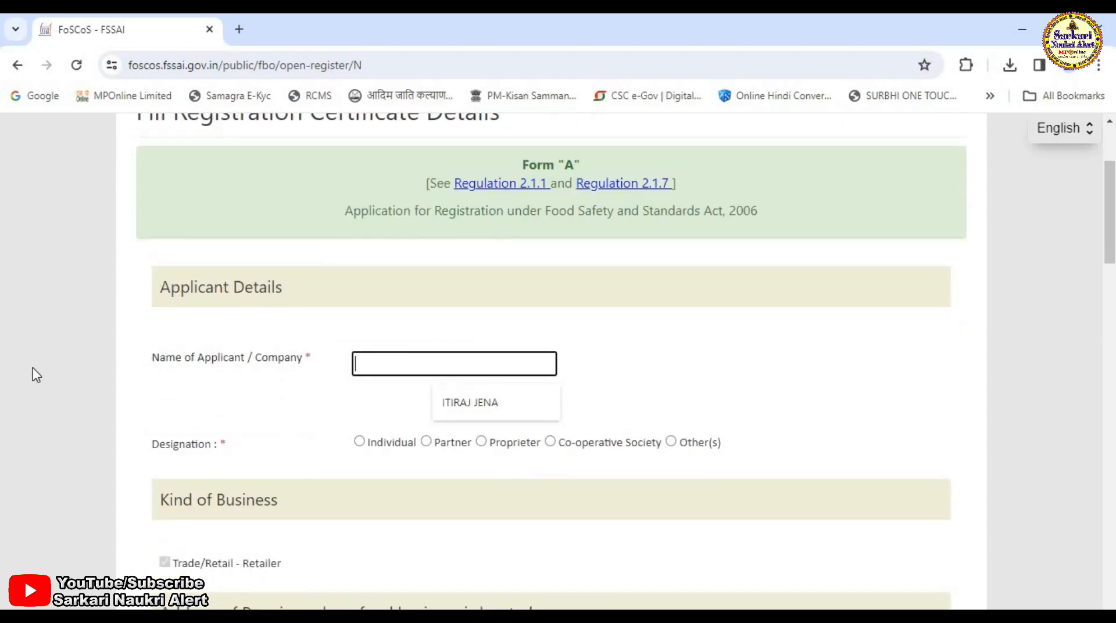
left_click(93, 386)
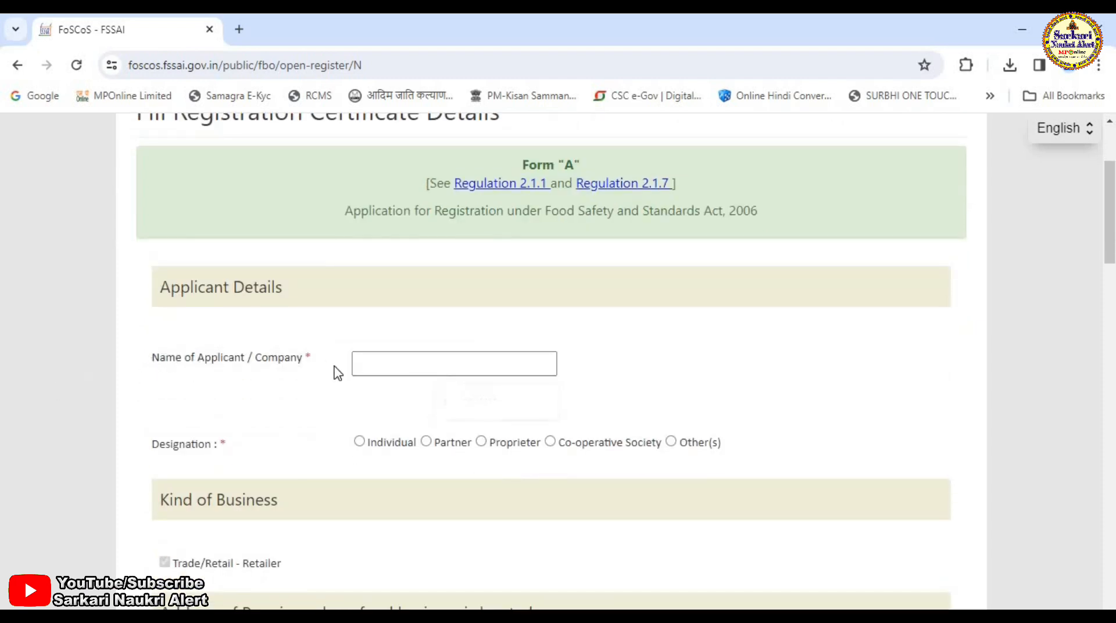
left_click(398, 364)
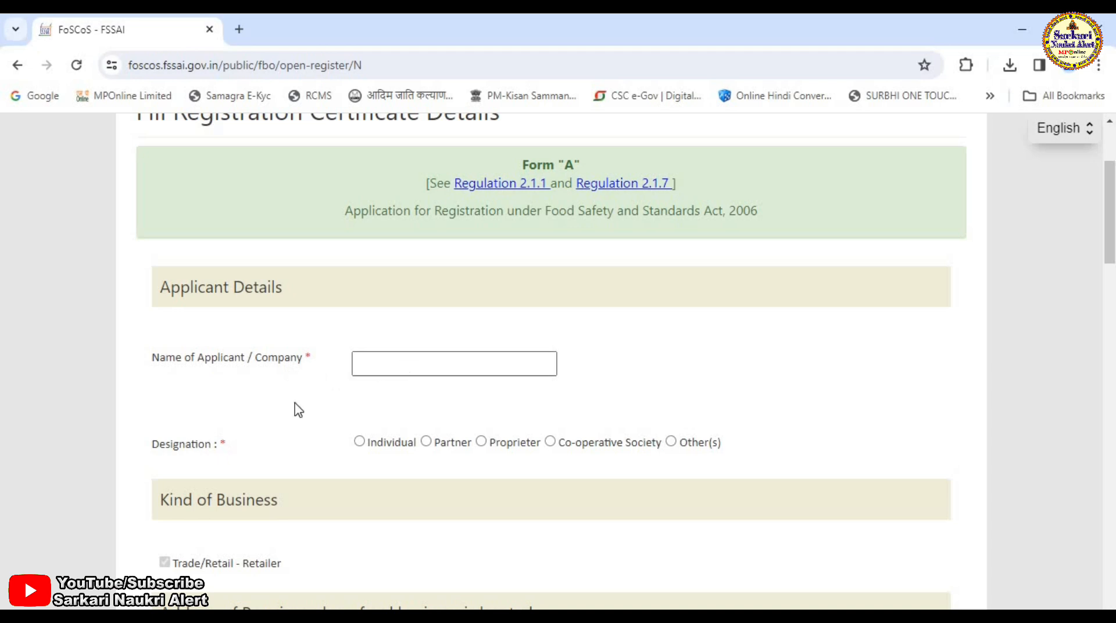
- Set the applicant's designation to Individual and scroll to the premises address section
scroll(250, 400, "down", 1)
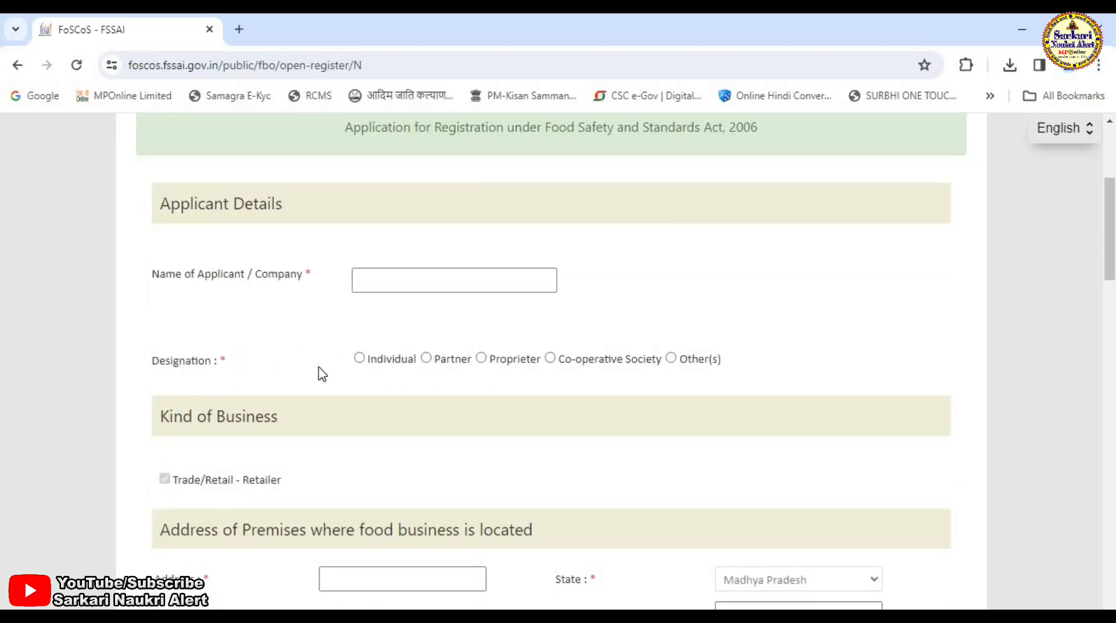
left_click(359, 358)
scroll(340, 394, "down", 2)
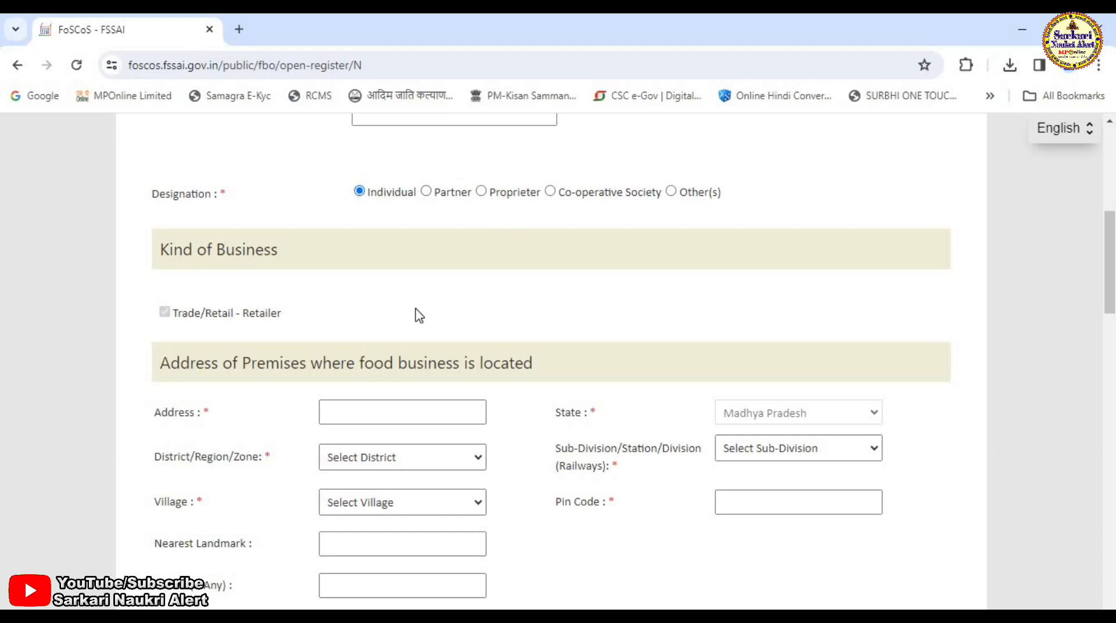
scroll(233, 221, "down", 2)
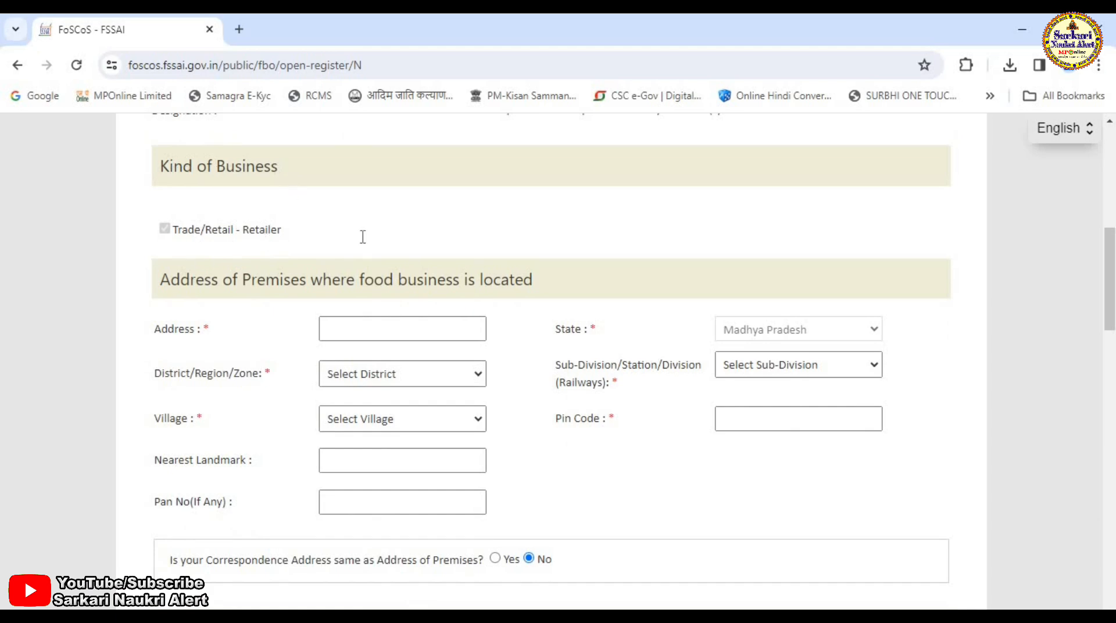
scroll(363, 239, "down", 2)
left_click_drag(161, 198, 568, 216)
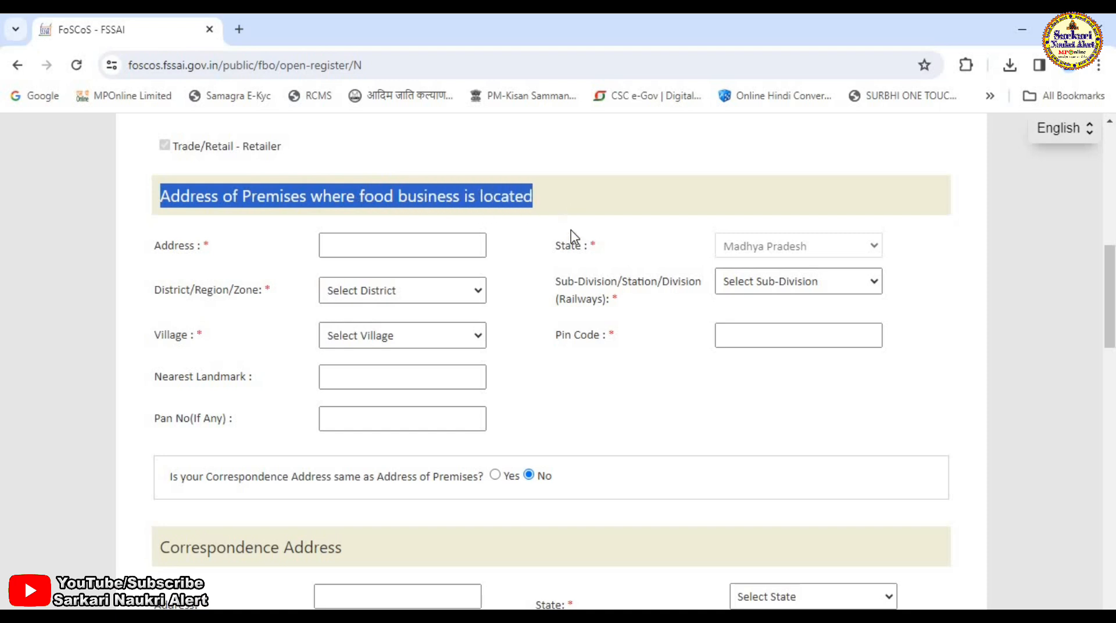
- Enter DSADASD as the premises address
left_click(341, 245)
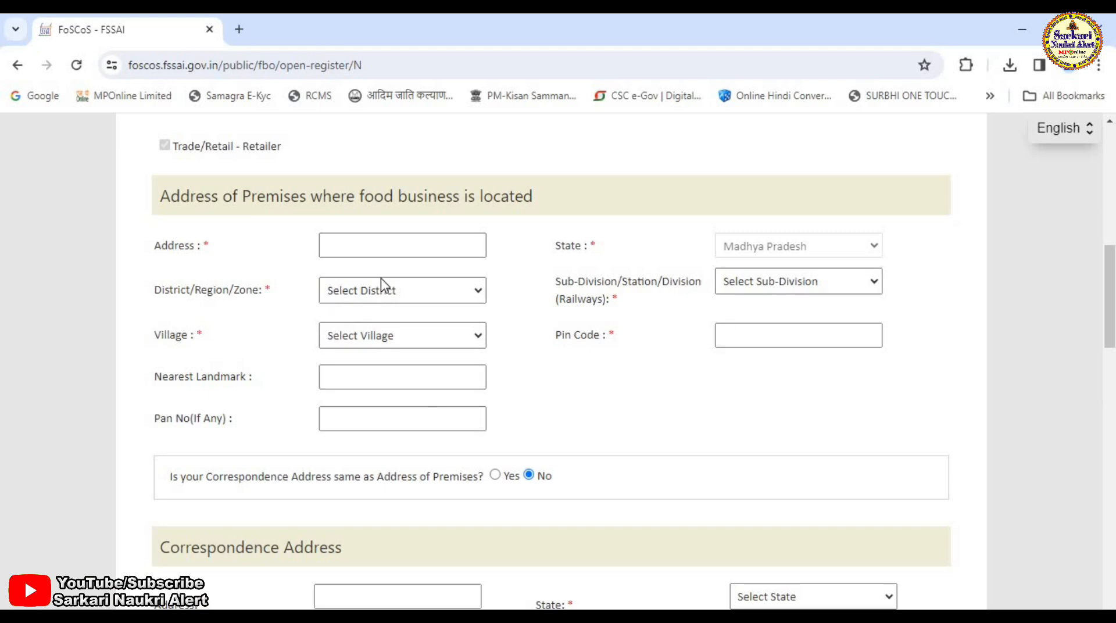
scroll(390, 302, "down", 1)
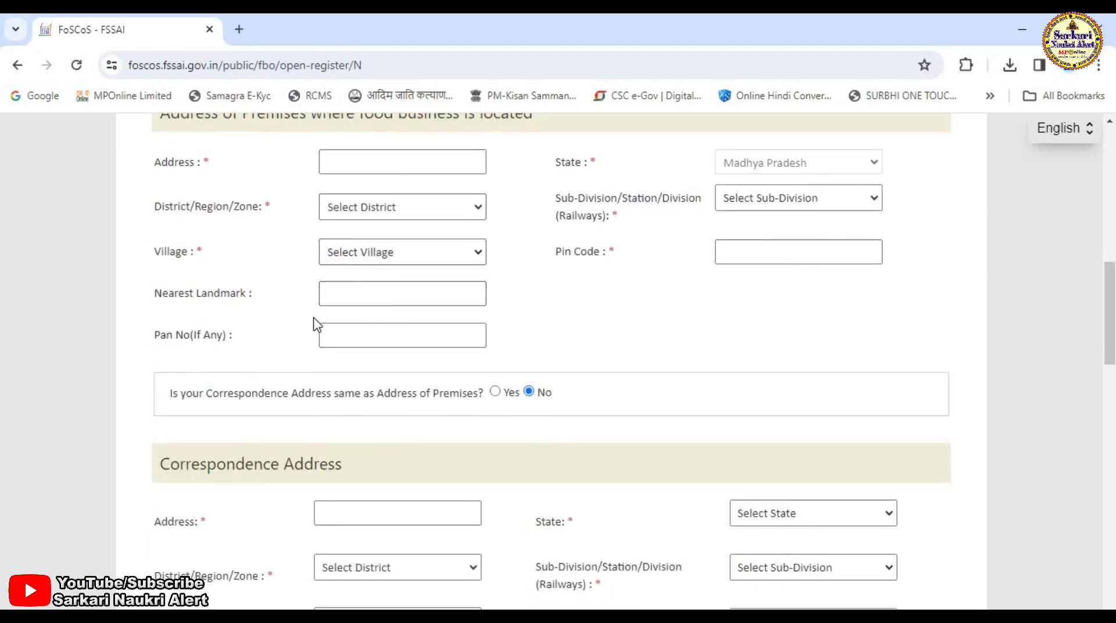
scroll(137, 321, "up", 1)
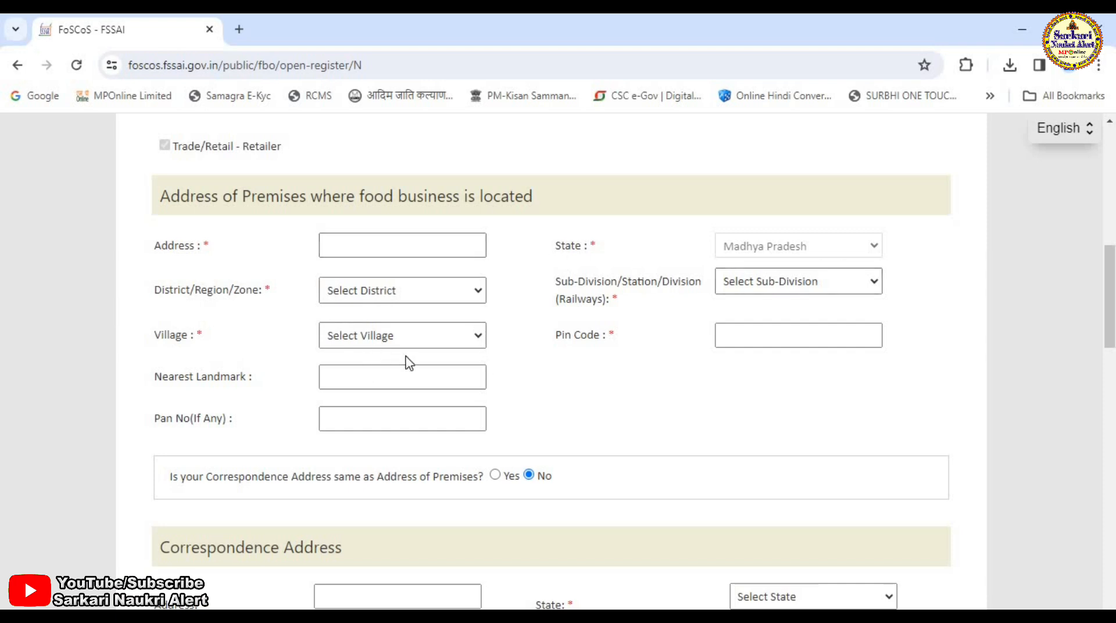
scroll(329, 295, "down", 1)
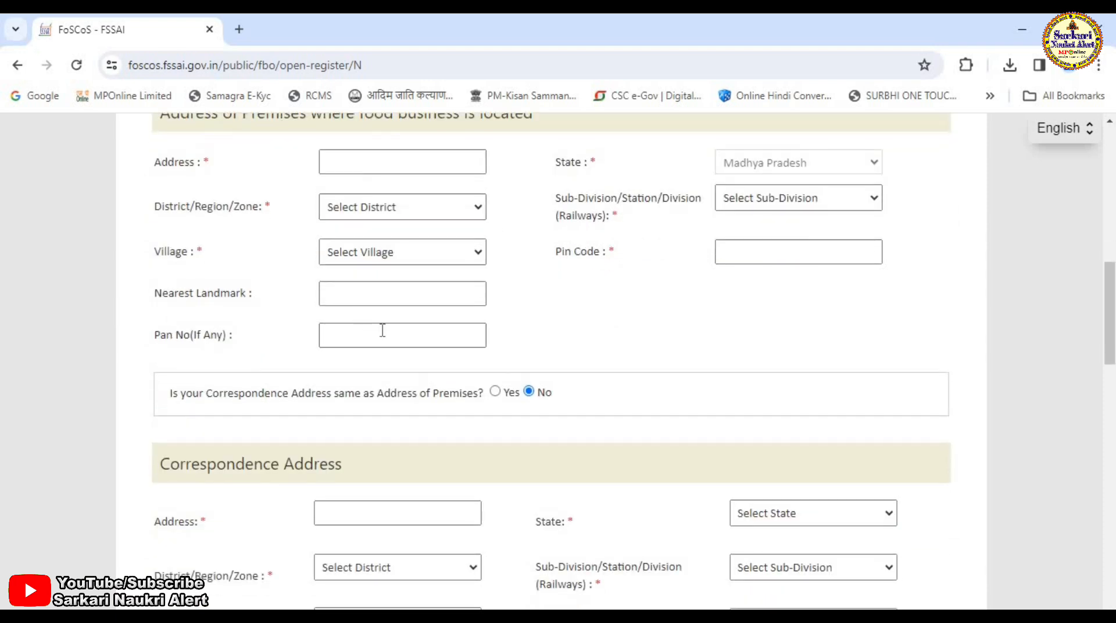
left_click(360, 299)
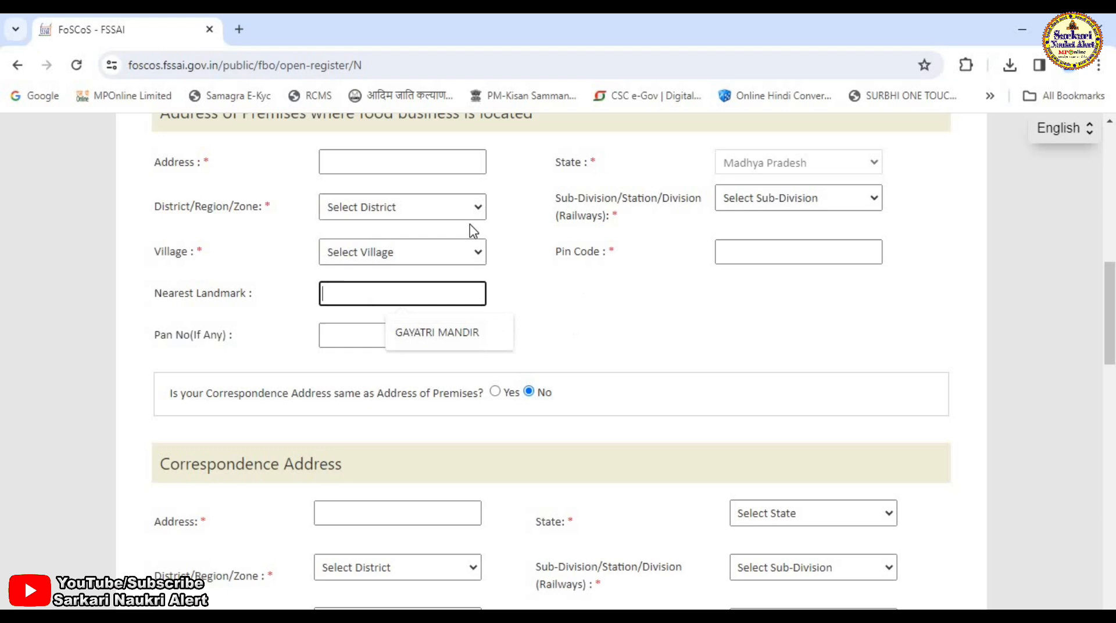
left_click(362, 158)
left_click(413, 155)
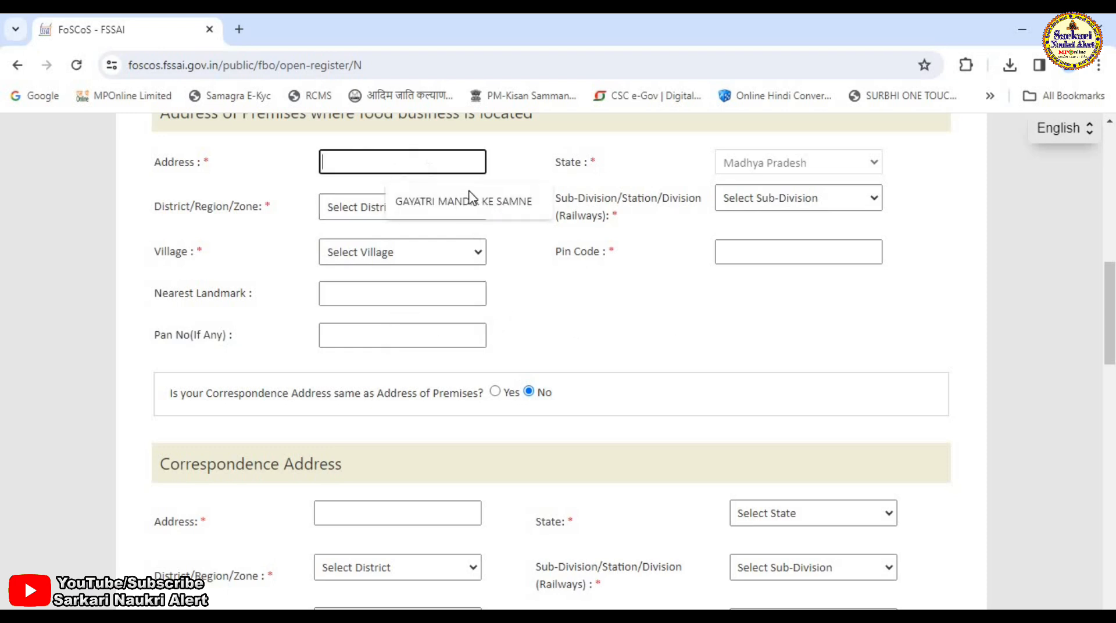
type("DSADASD")
- Choose Dhar district, Kukshi sub-division and Kukshi village
left_click(385, 214)
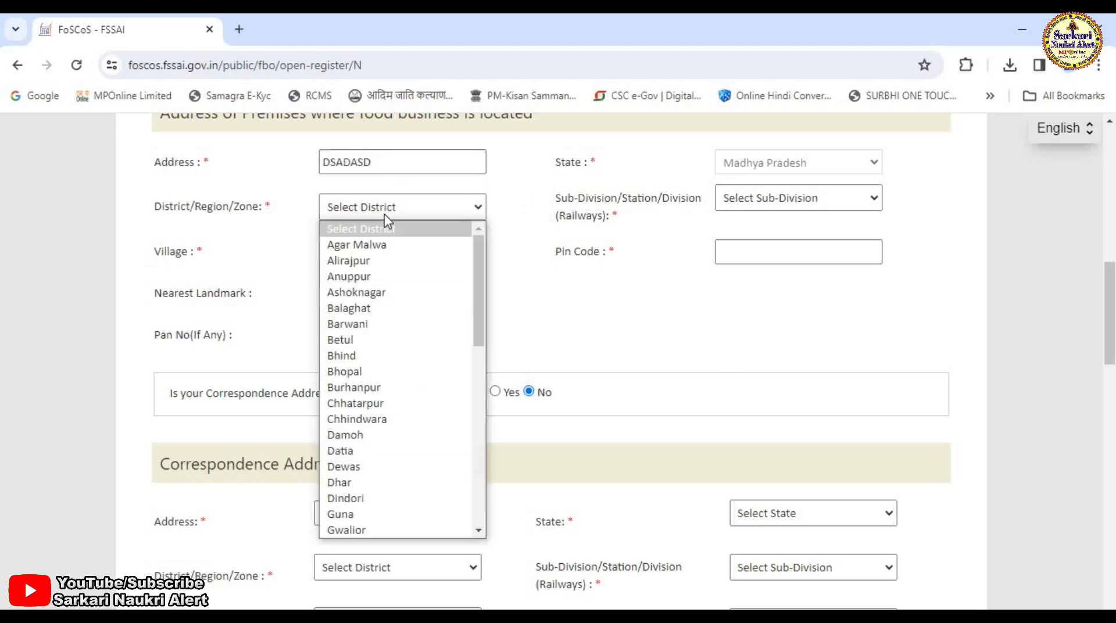
type("dh")
key("Return")
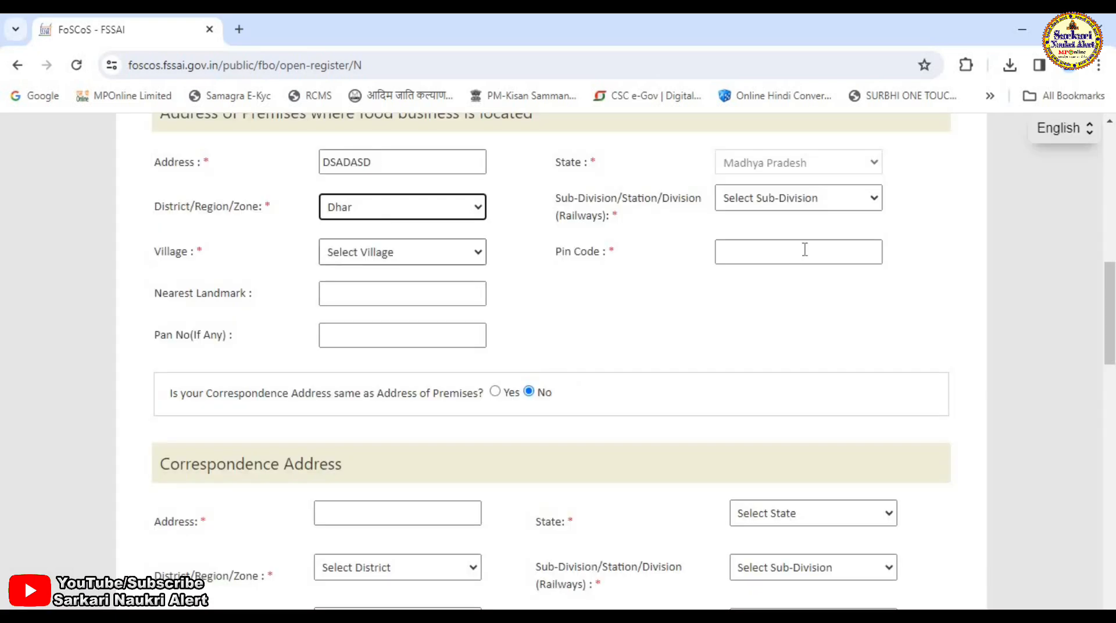
left_click(795, 198)
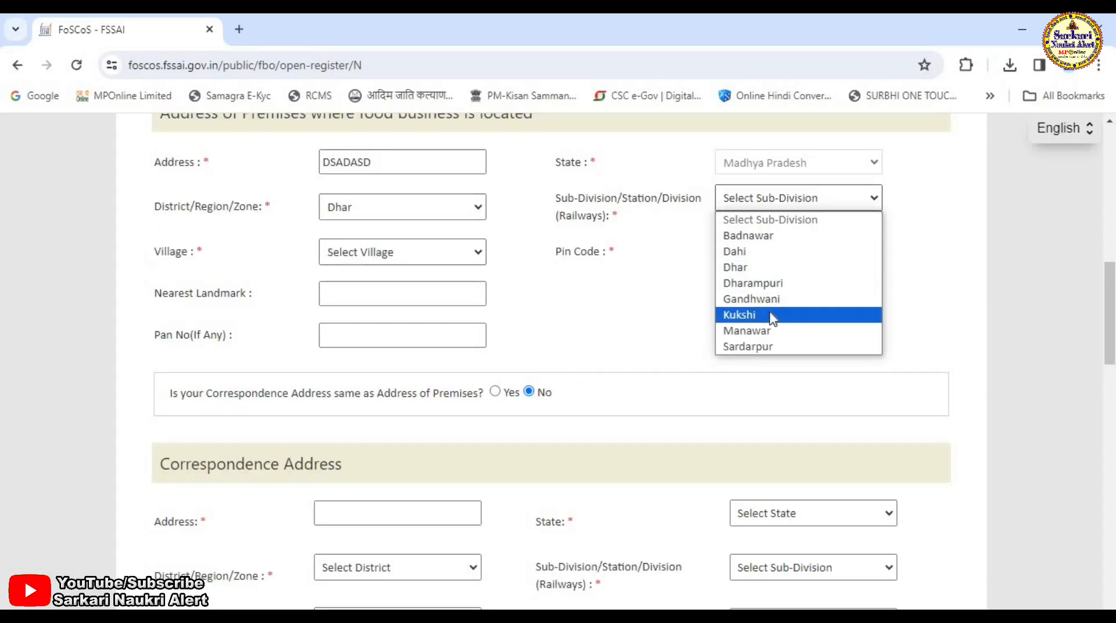
left_click(772, 317)
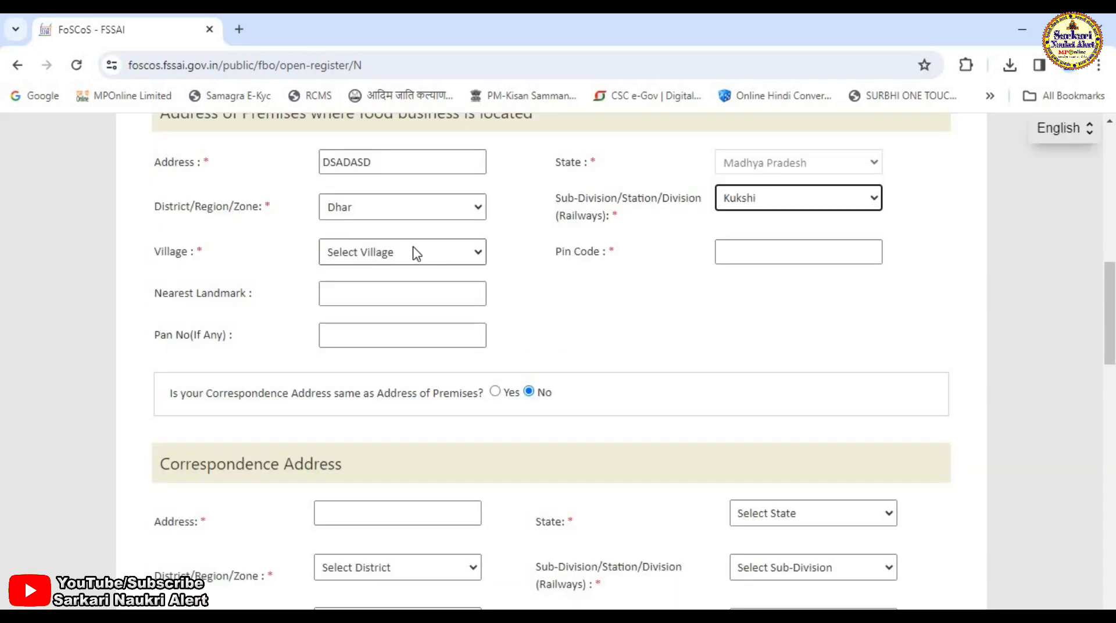
left_click(412, 254)
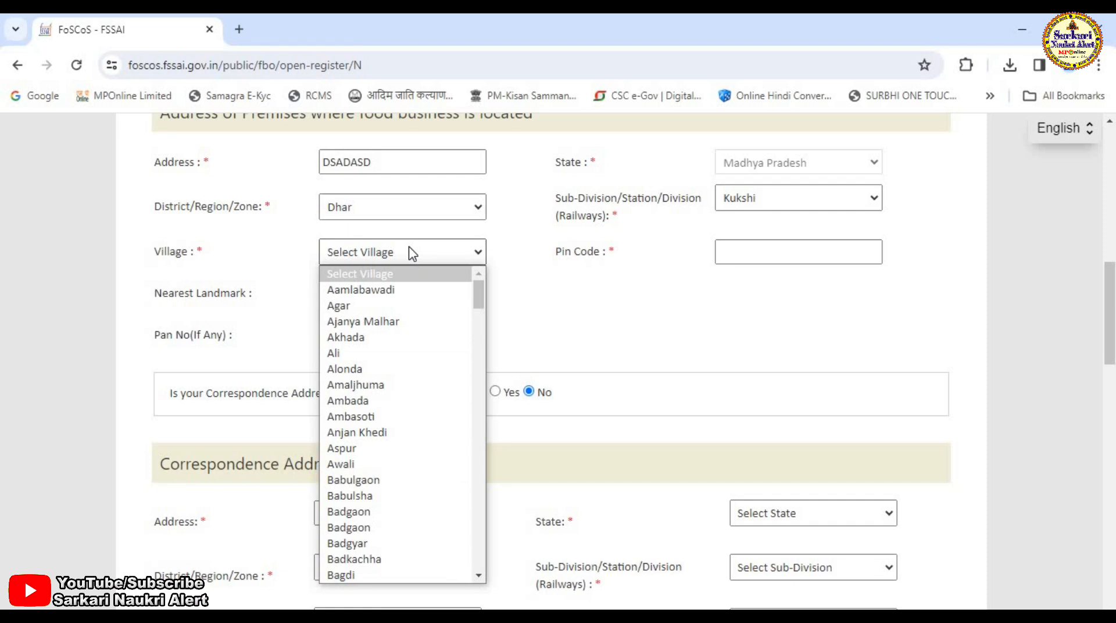
type("kukshi")
key("Return")
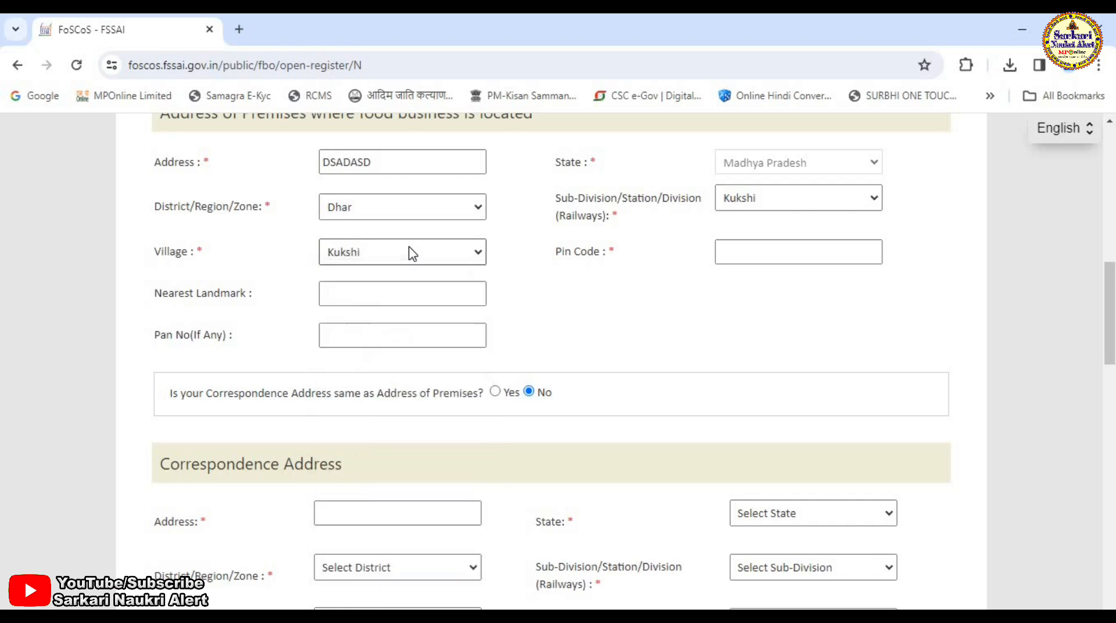
- Fill pin code 454331 and landmark MAIN ROAD, and make correspondence address the same
left_click(763, 266)
left_click(767, 252)
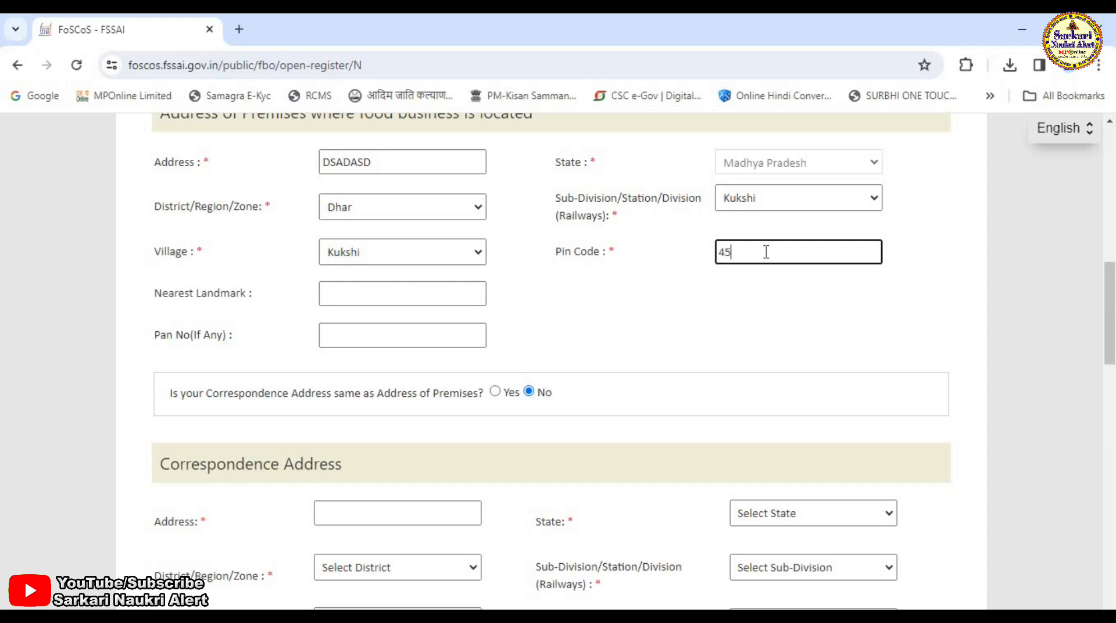
left_click(332, 299)
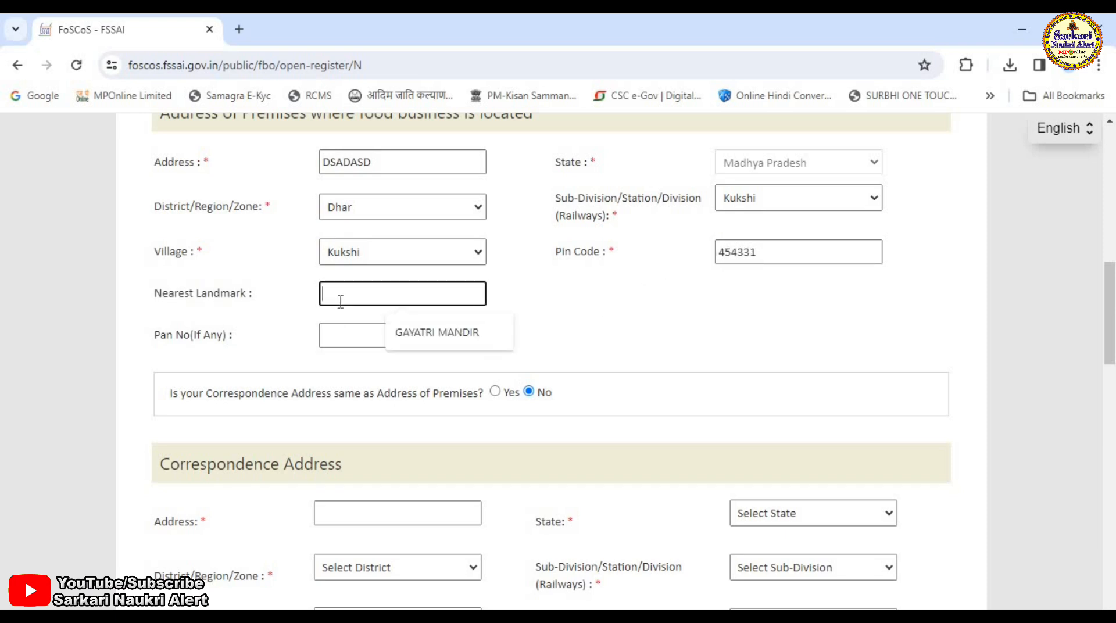
type("MAIN ROAD")
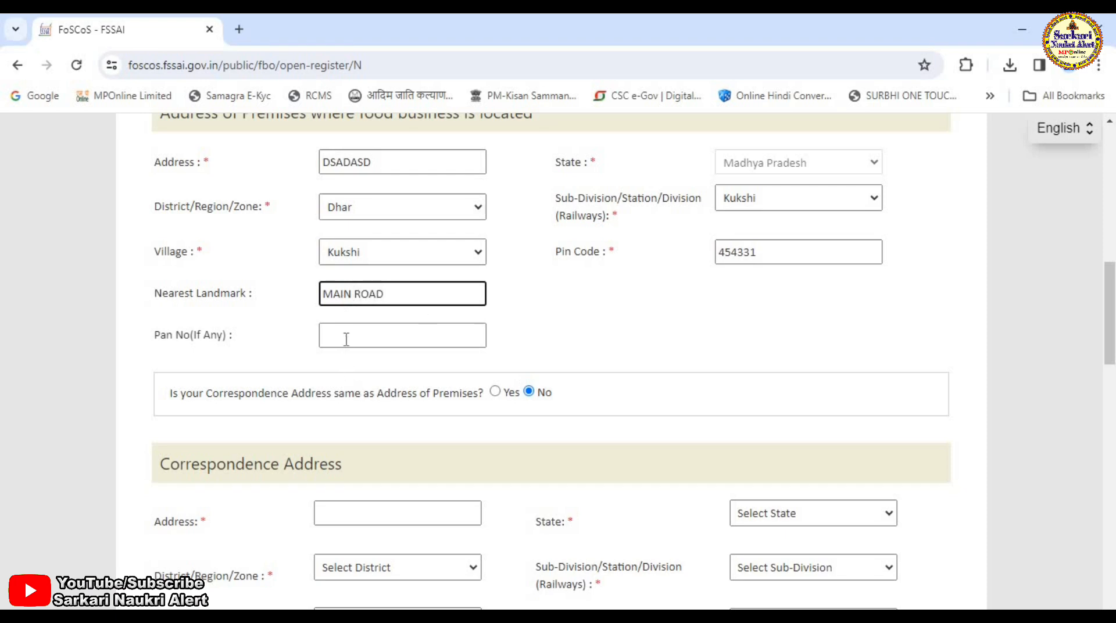
left_click(699, 336)
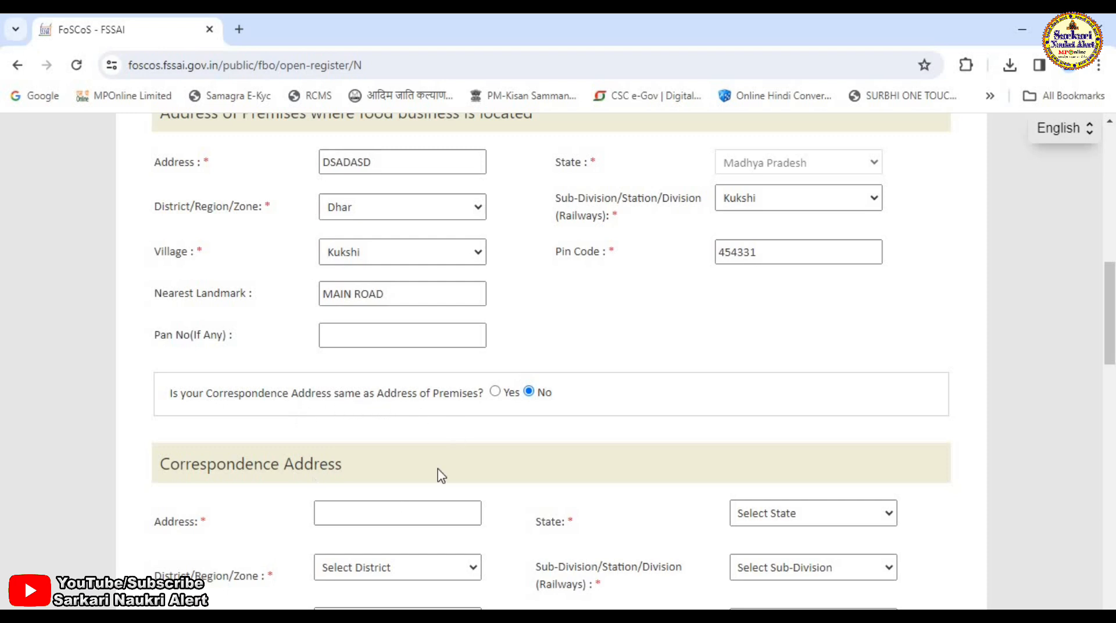
scroll(394, 275, "up", 1)
scroll(394, 275, "up", 1)
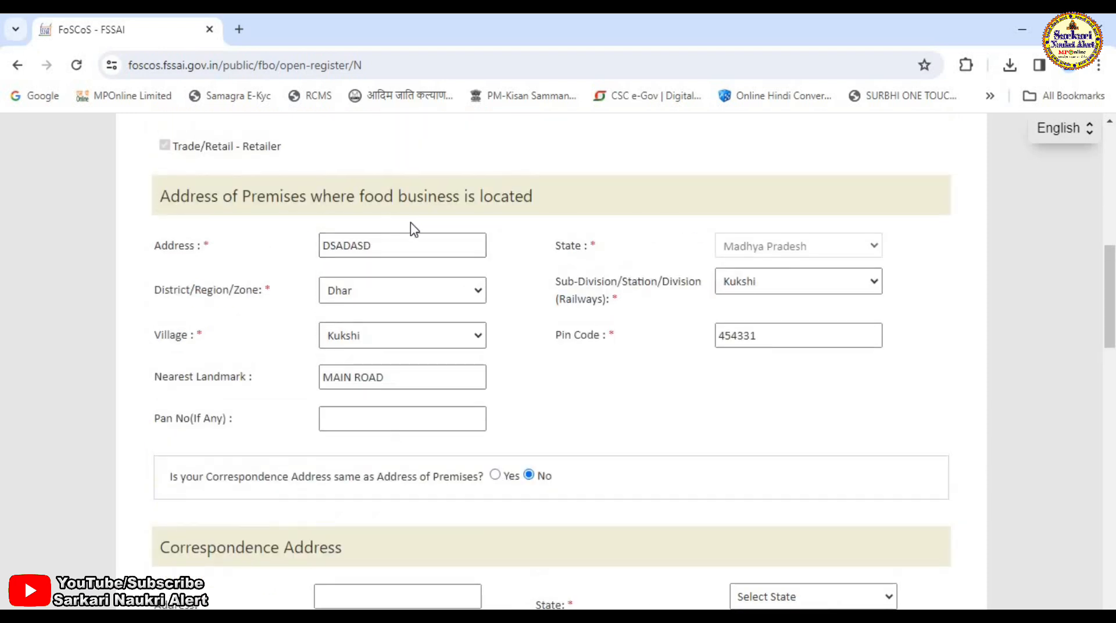
scroll(508, 430, "down", 1)
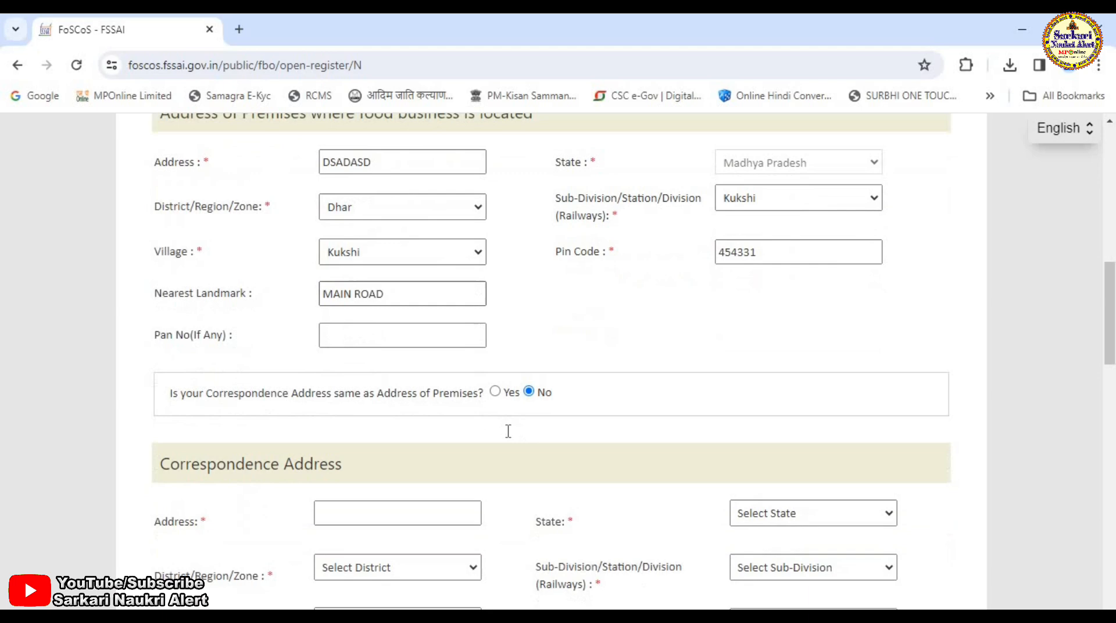
left_click(495, 392)
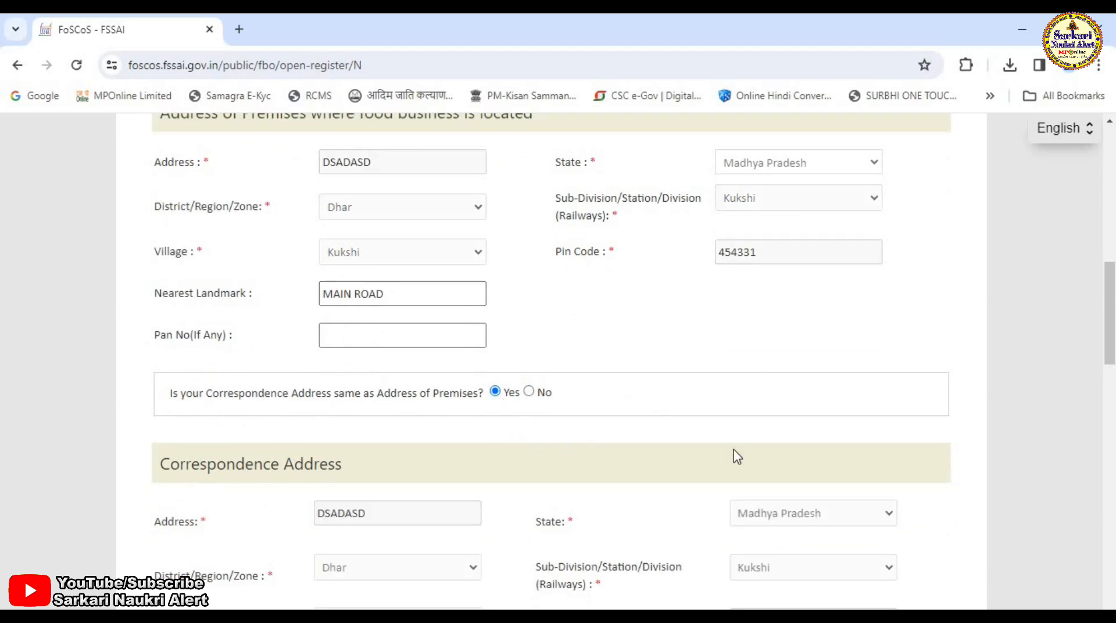
- Check the mobile number field in the contact details without changing it
scroll(658, 381, "down", 2)
scroll(643, 369, "up", 1)
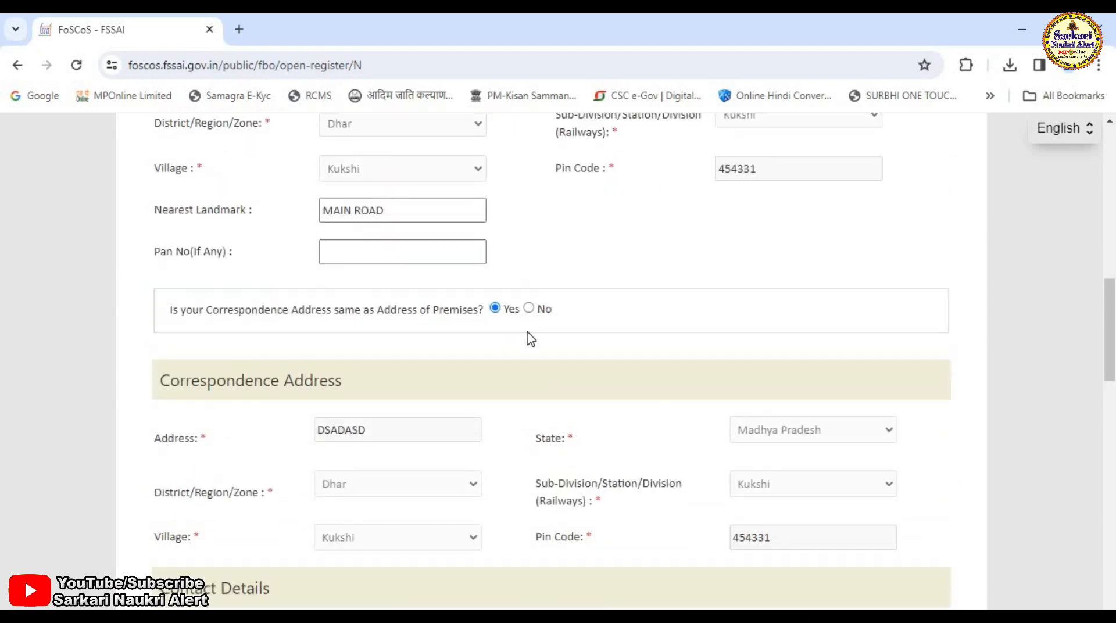
scroll(622, 375, "down", 2)
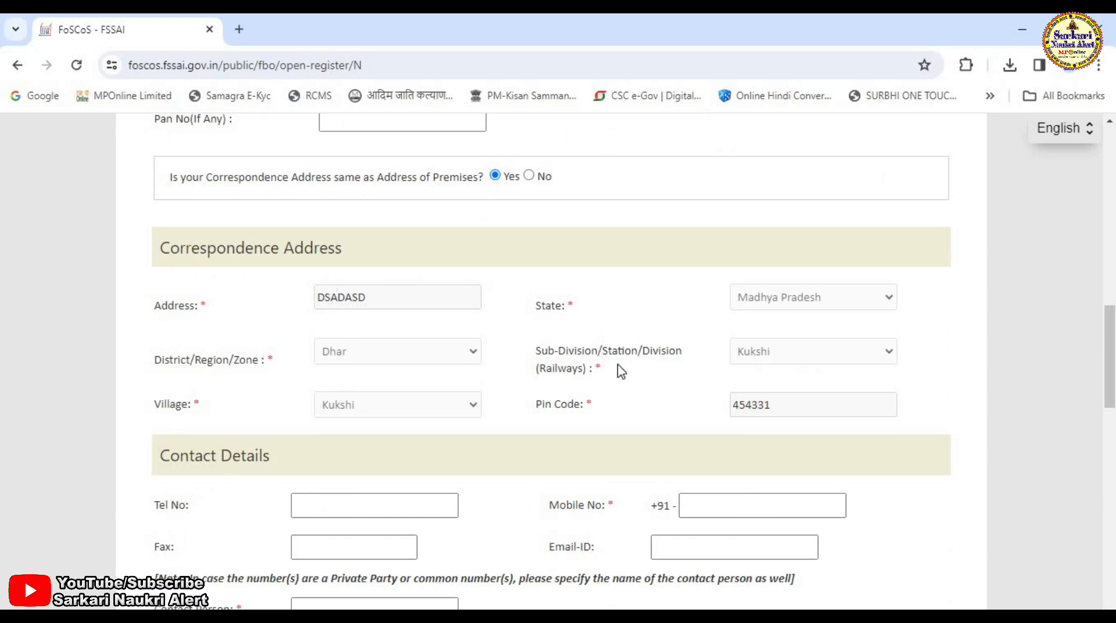
scroll(621, 372, "down", 3)
left_click_drag(176, 255, 418, 254)
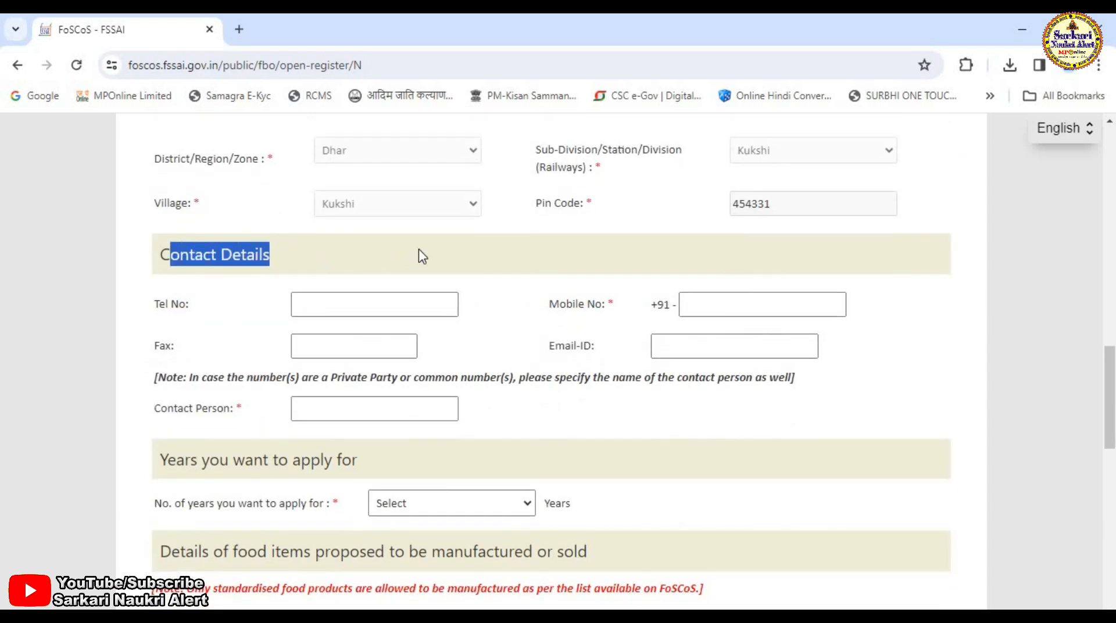
left_click(747, 302)
left_click(910, 327)
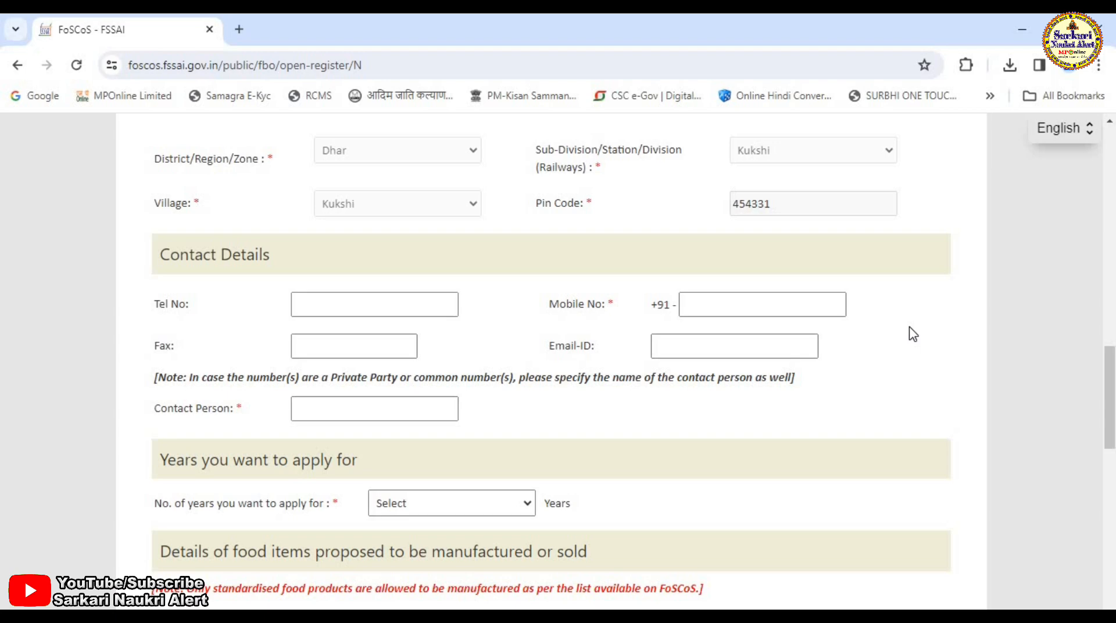
left_click(758, 313)
left_click(255, 338)
- Check the email and contact person fields without changing them
left_click(774, 356)
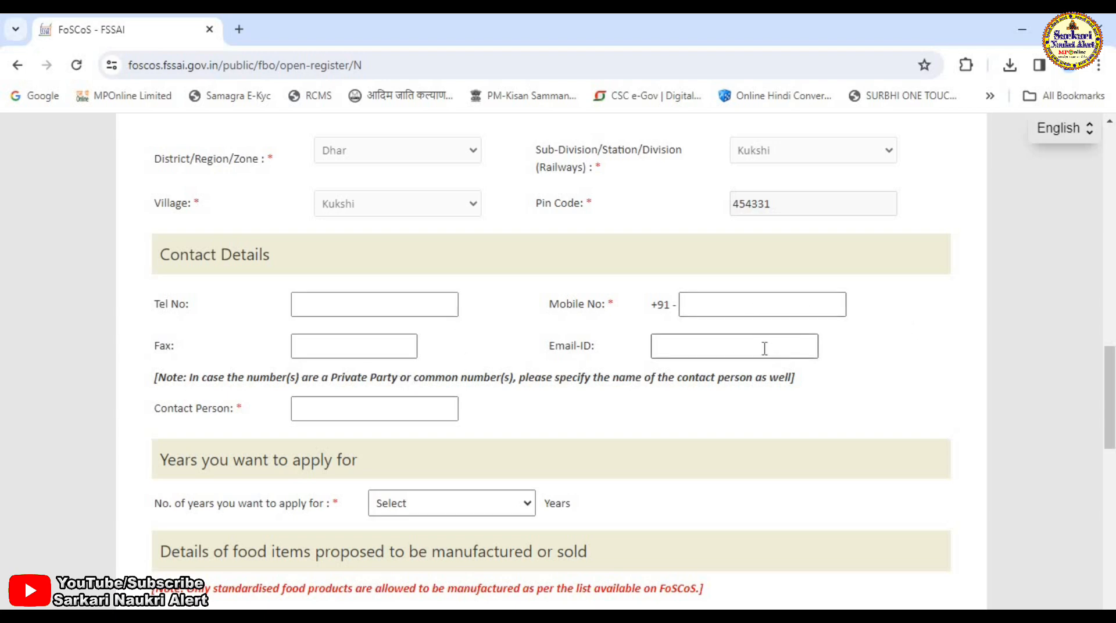
left_click(472, 421)
left_click(326, 411)
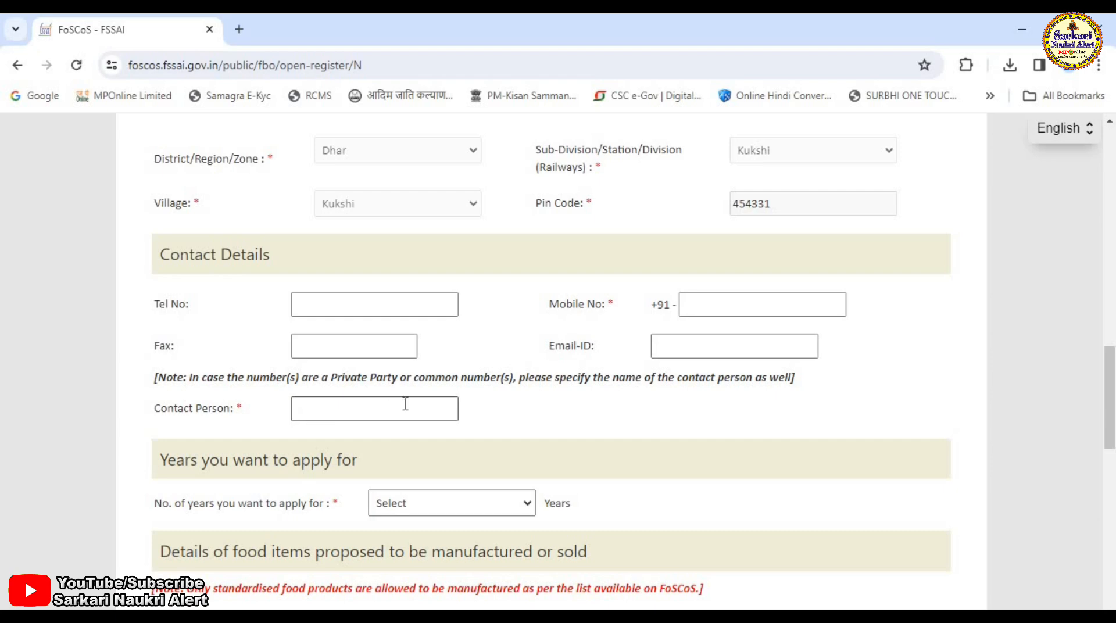
left_click(489, 414)
scroll(490, 414, "down", 1)
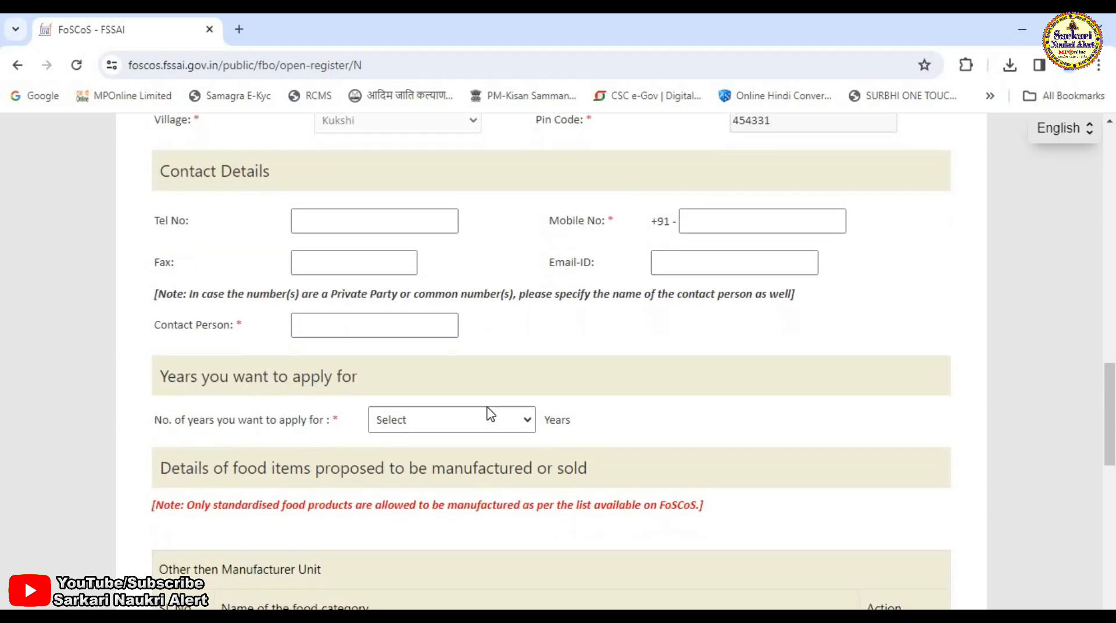
left_click(316, 324)
- Keep the number of years to apply for at 5
scroll(331, 326, "down", 1)
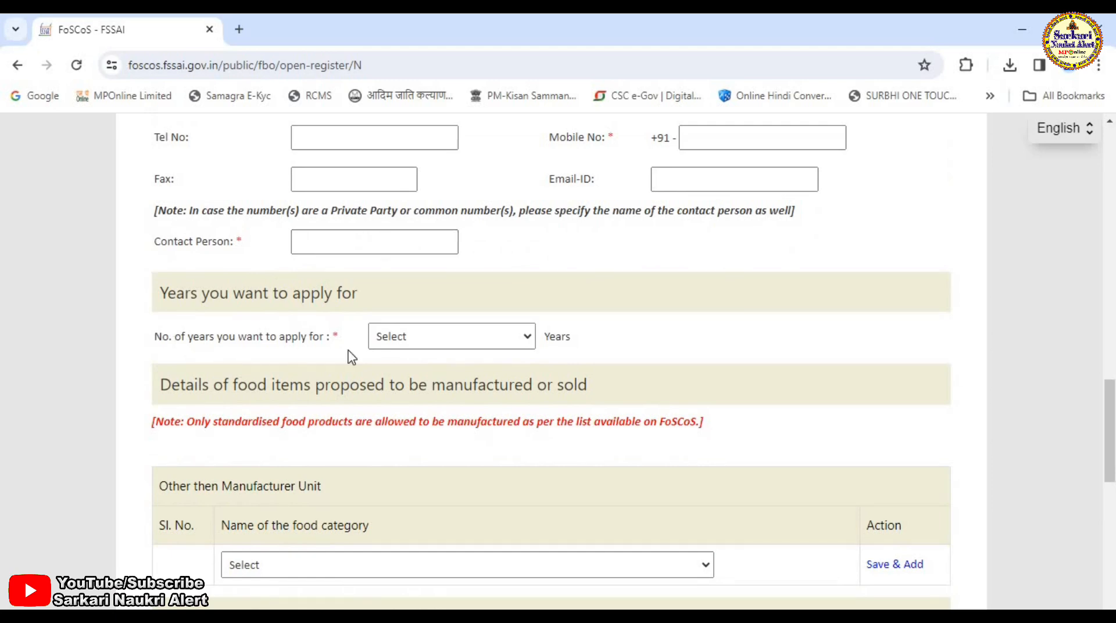
left_click(445, 341)
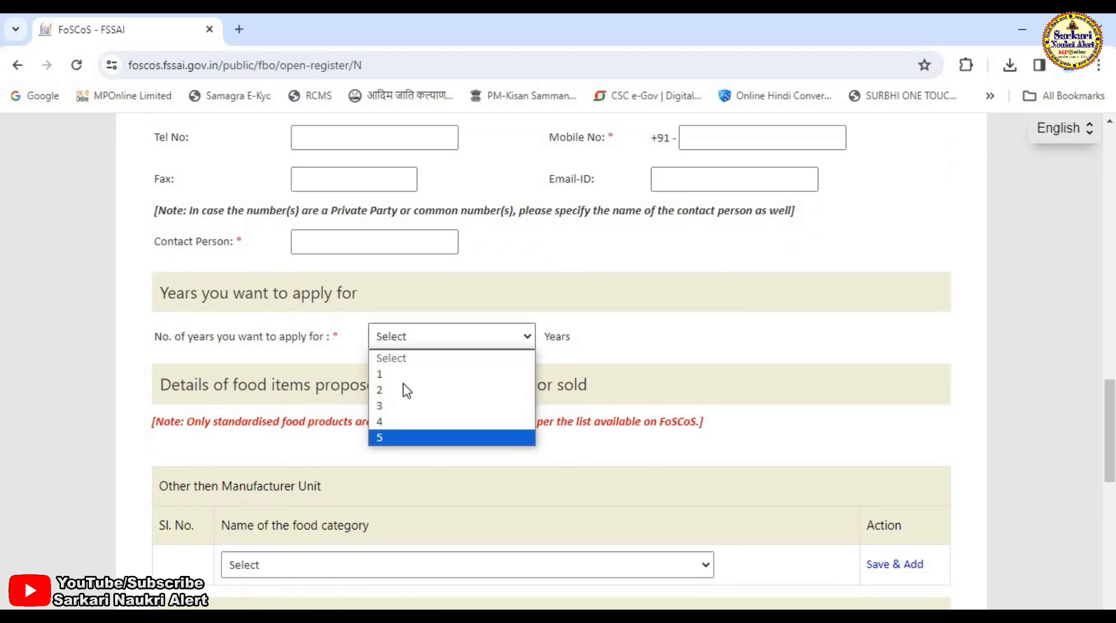
left_click(383, 439)
scroll(382, 440, "down", 1)
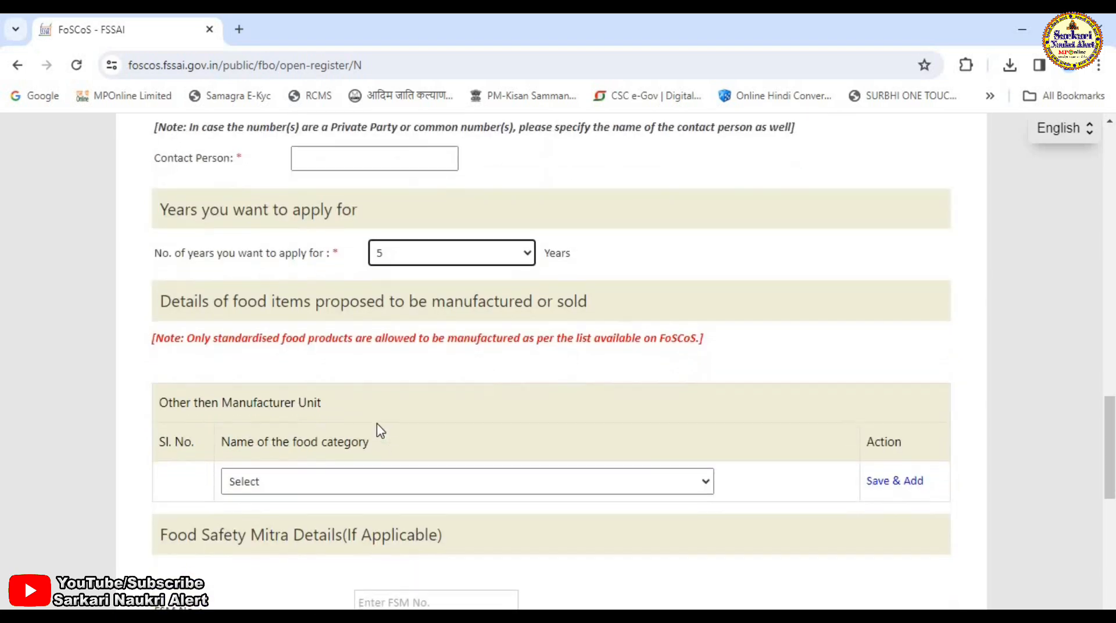
left_click(401, 258)
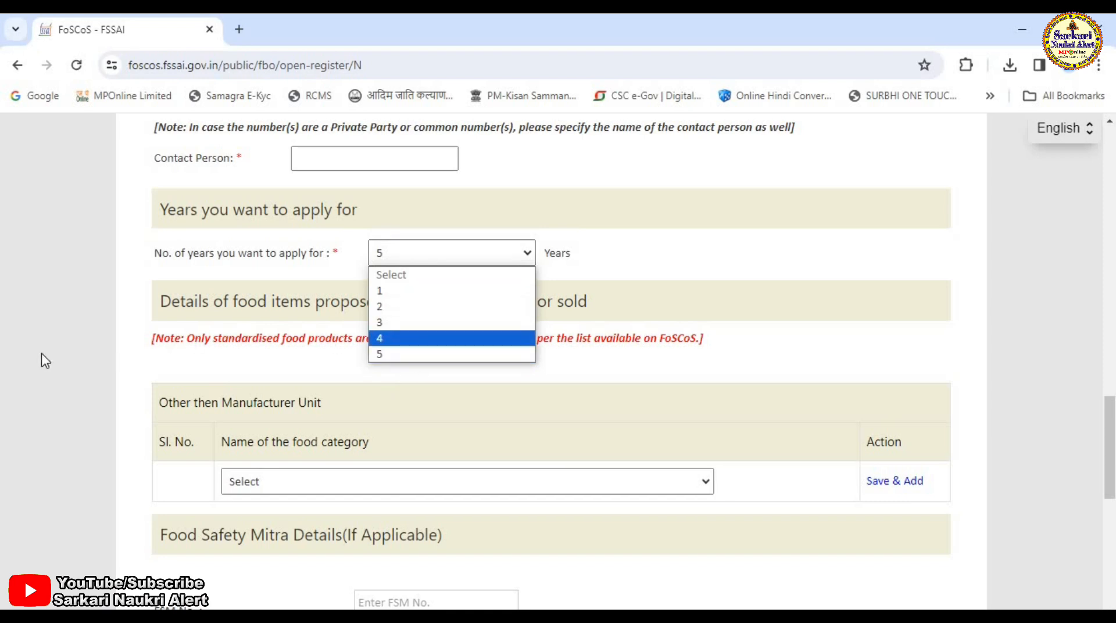
left_click(607, 222)
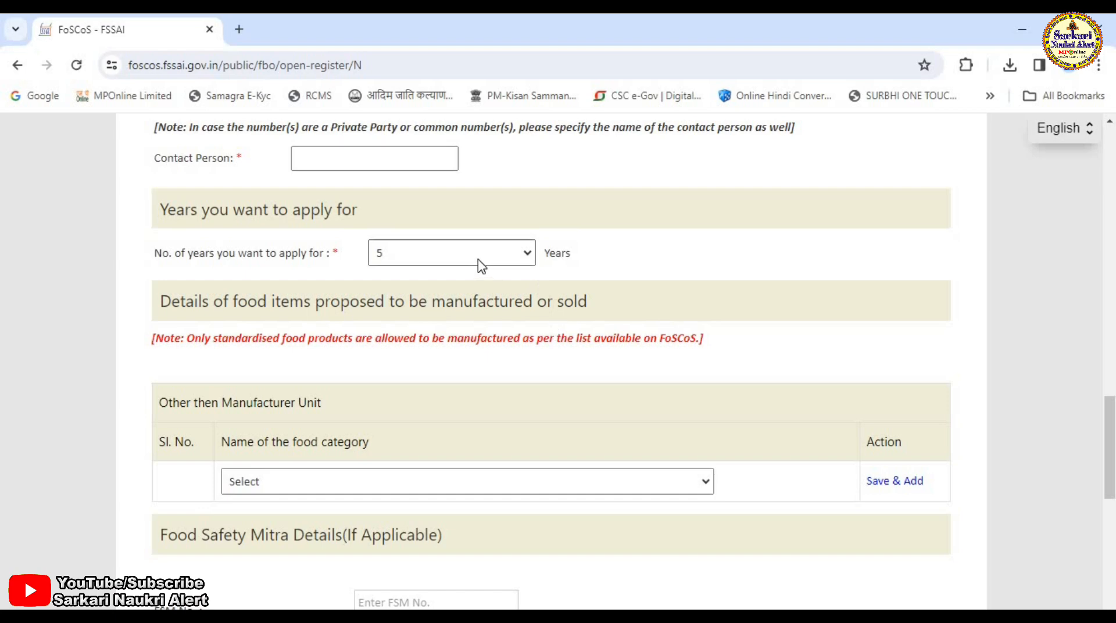
- Scroll down to the empty food category table
scroll(483, 272, "down", 1)
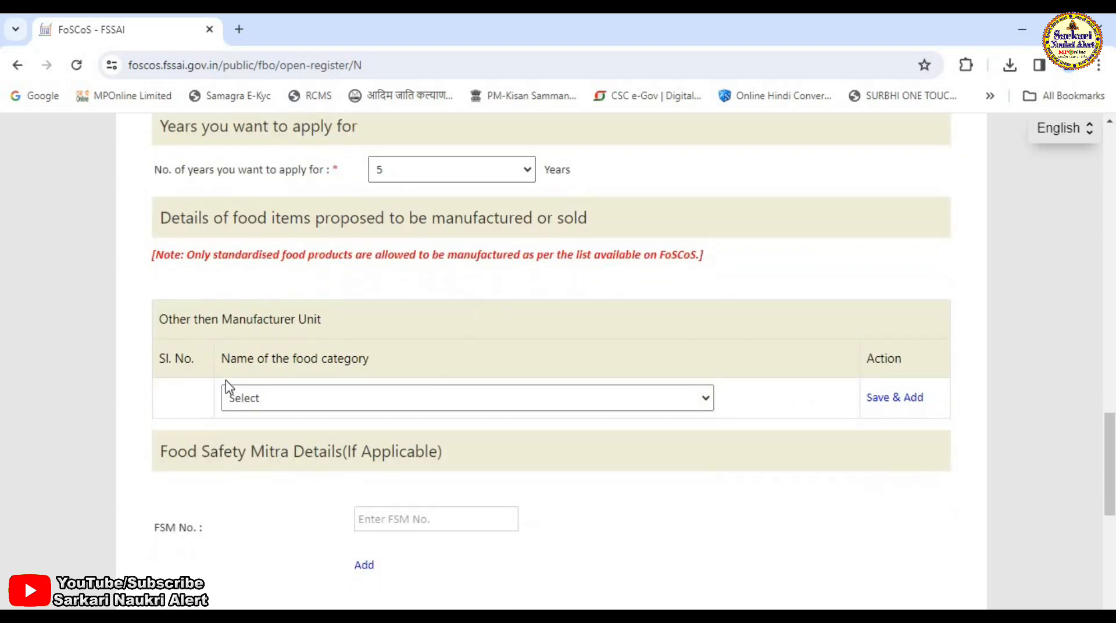
left_click_drag(162, 325, 319, 336)
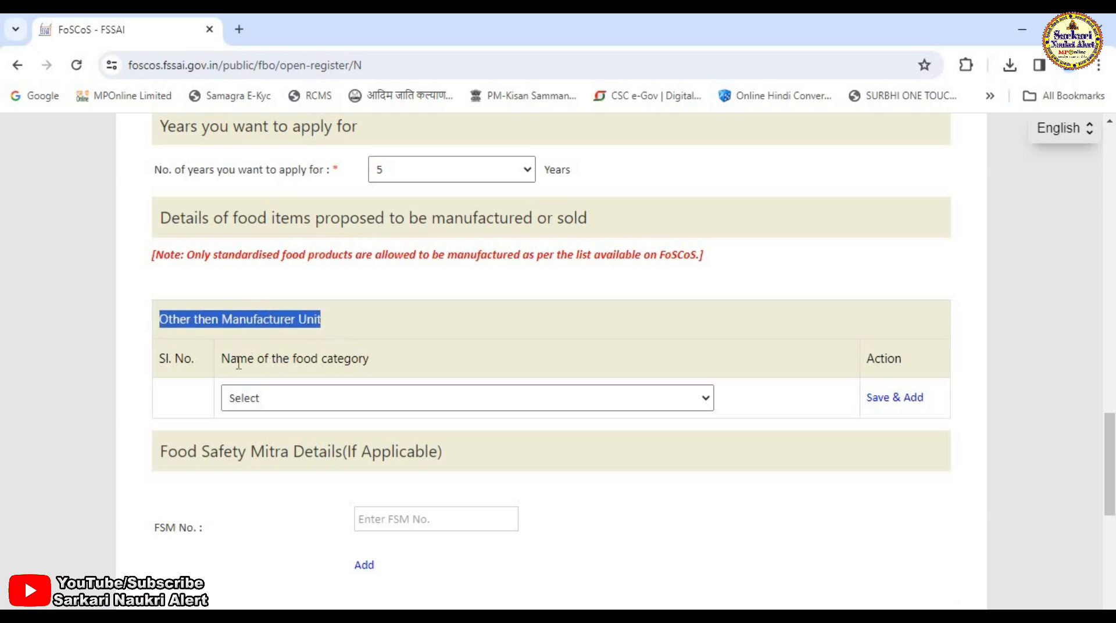
left_click_drag(222, 359, 472, 351)
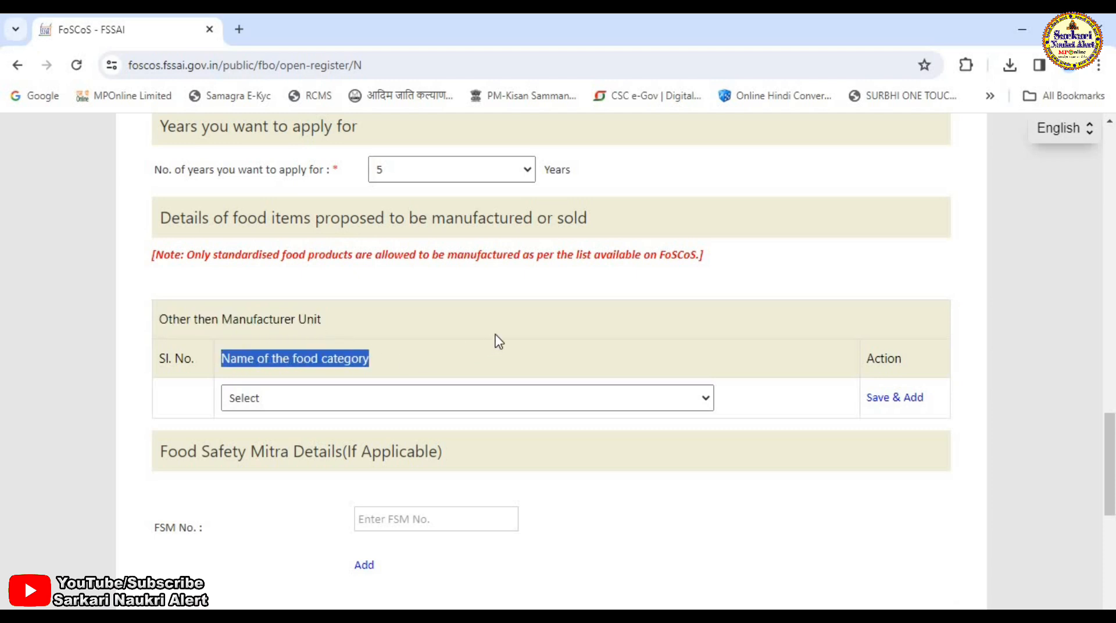
scroll(38, 342, "down", 2)
left_click(41, 344)
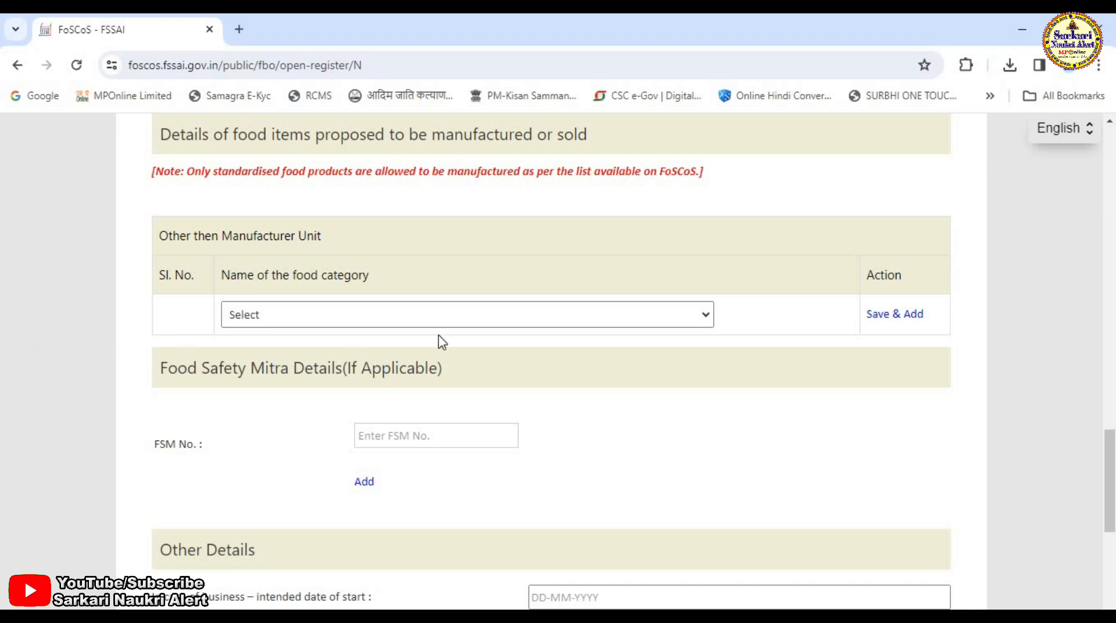
- Add food categories 08 Meat, 09 Fish and 10 Eggs as rows 1-3
left_click(405, 321)
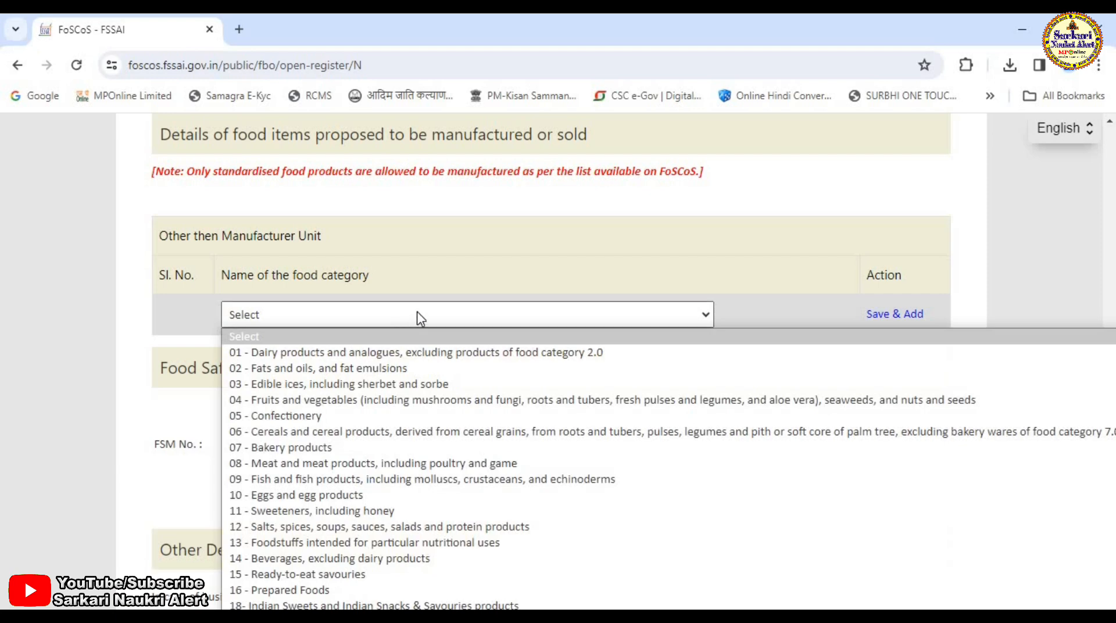
scroll(737, 302, "down", 2)
left_click(546, 238)
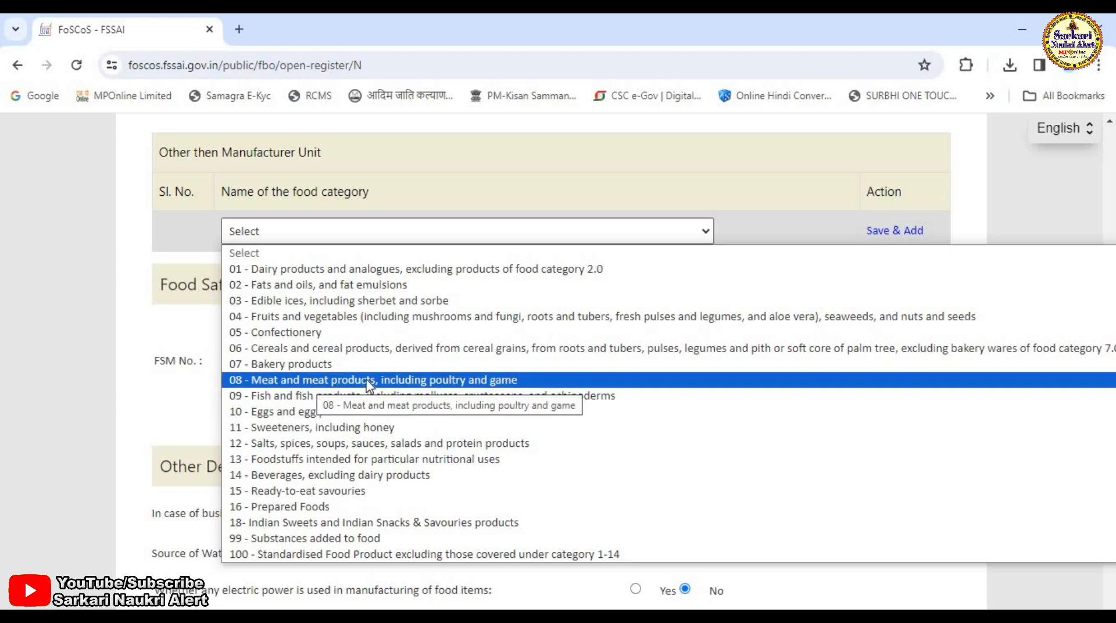
left_click(492, 384)
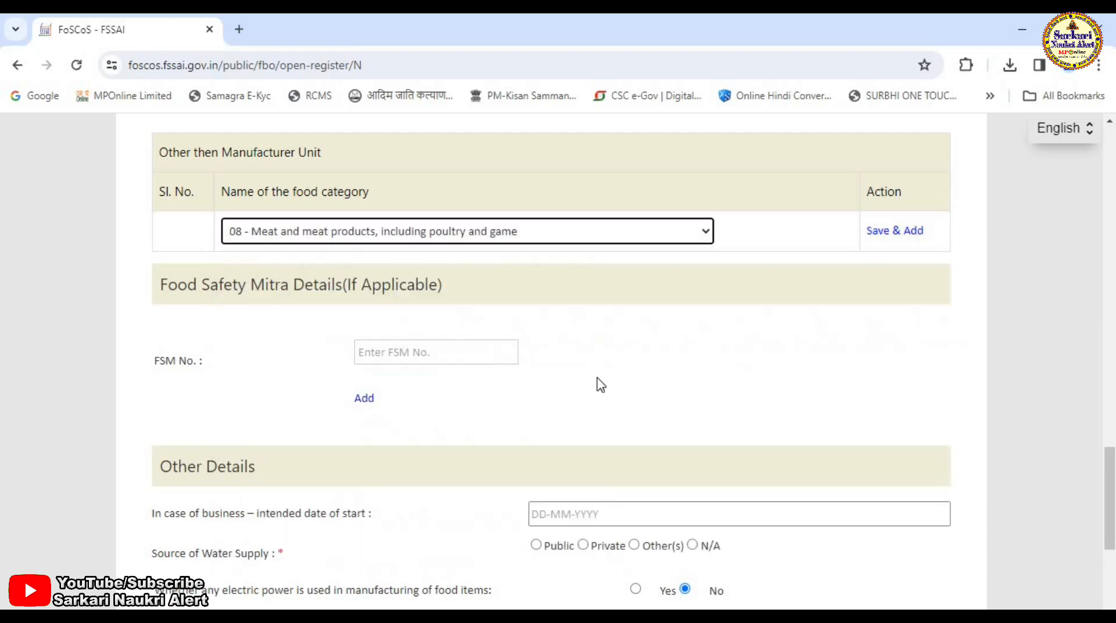
left_click(888, 235)
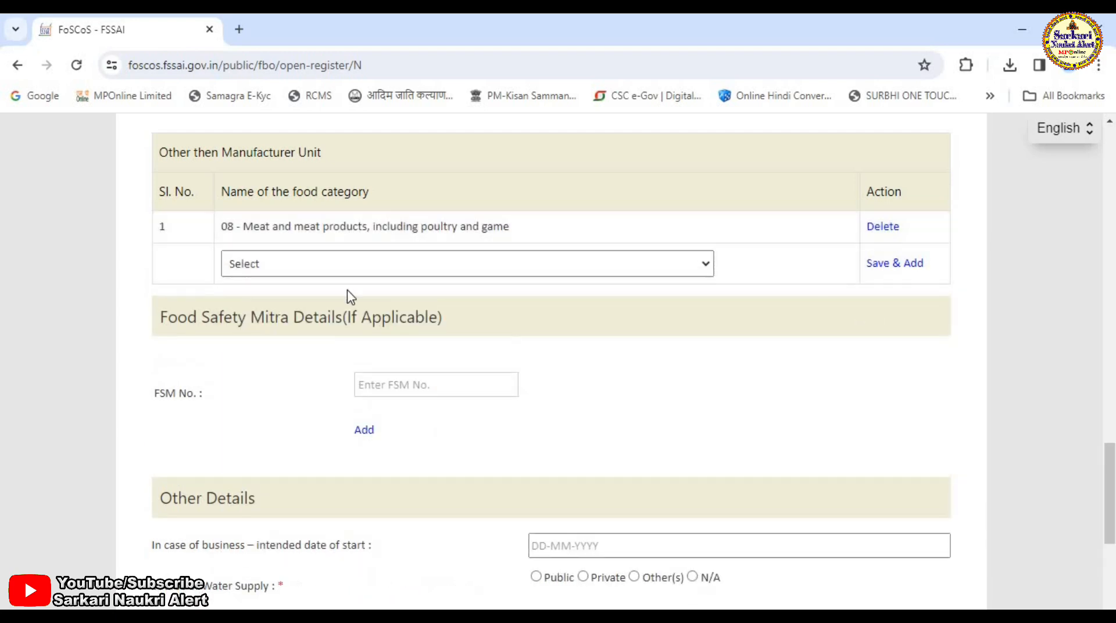
left_click(333, 269)
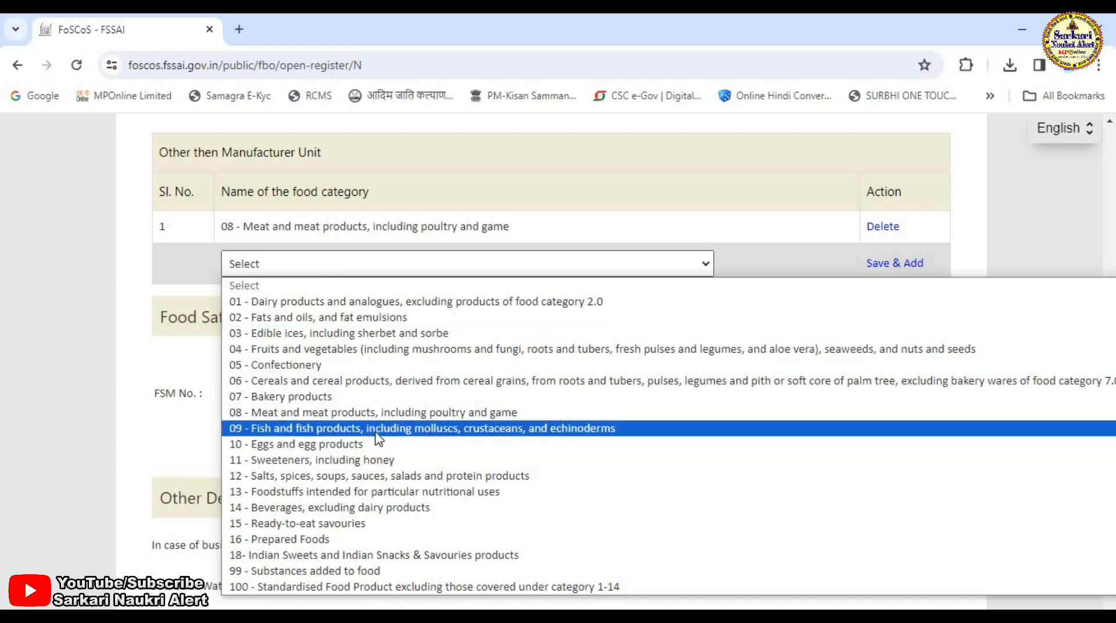
left_click(514, 430)
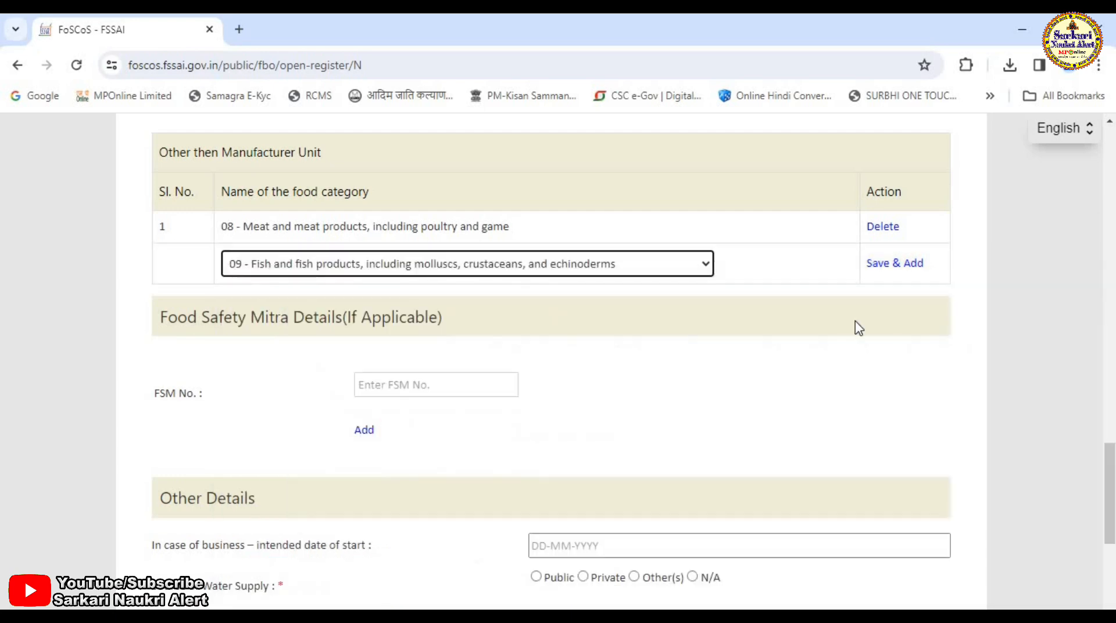
left_click(883, 267)
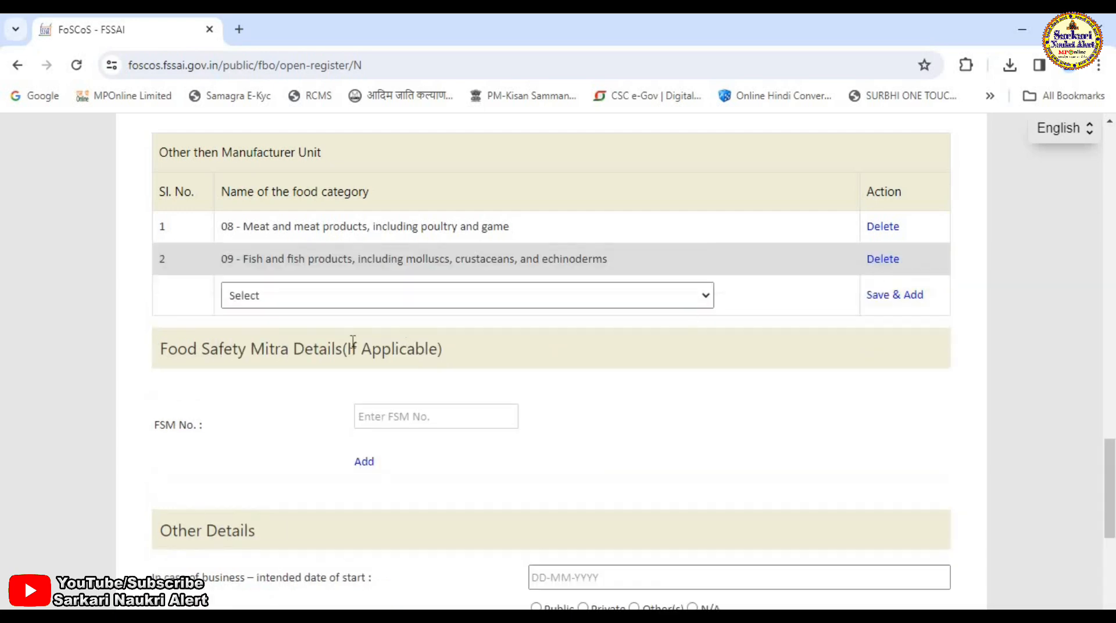
left_click(307, 302)
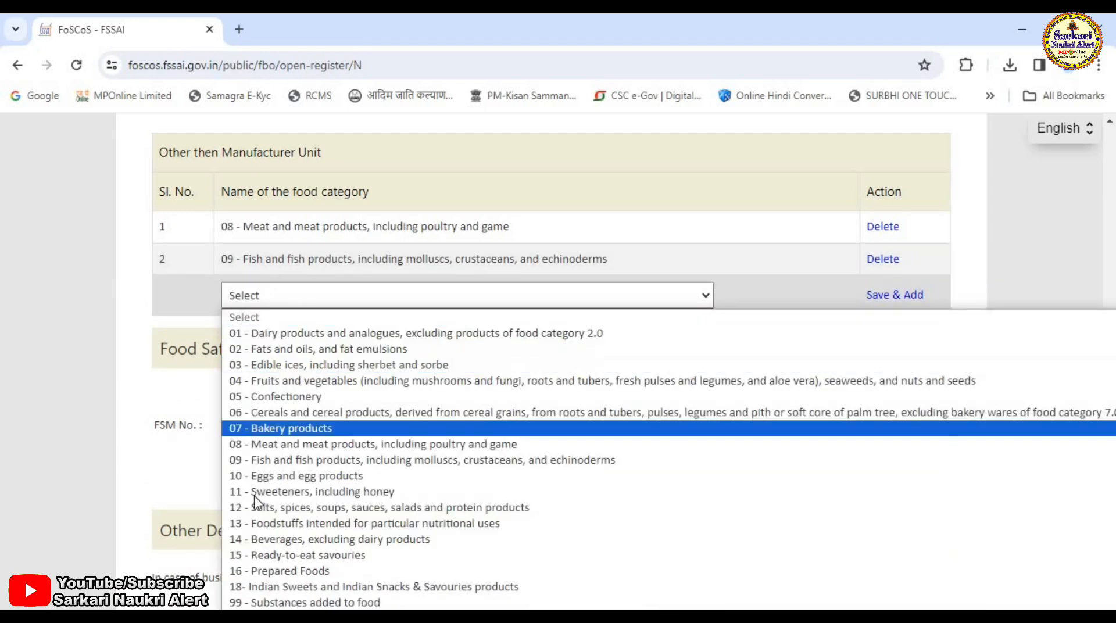
left_click(343, 476)
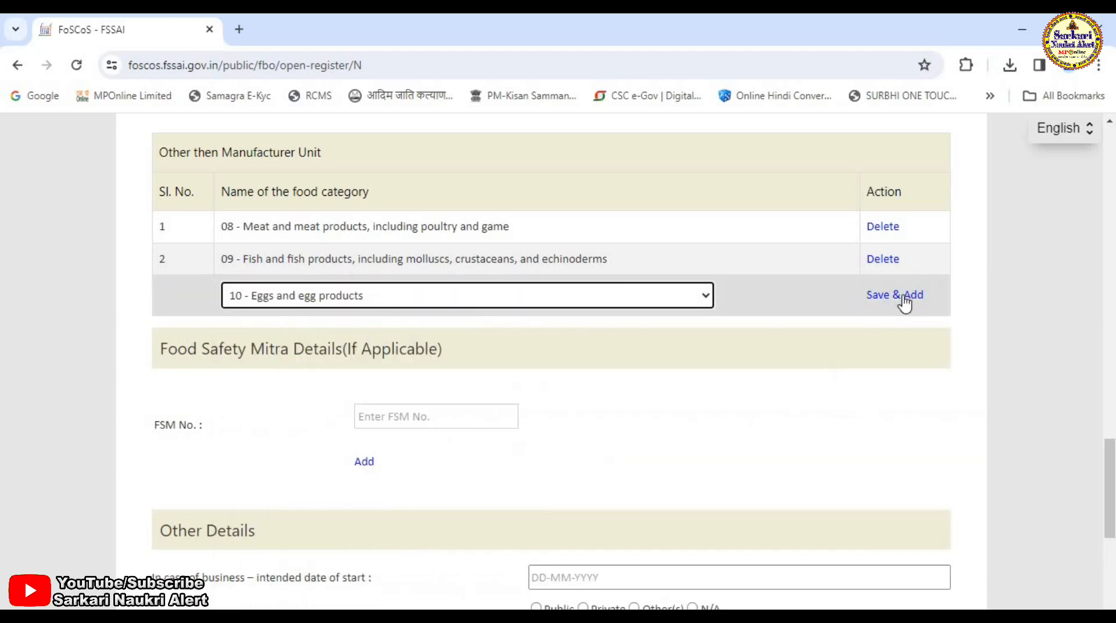
left_click(882, 296)
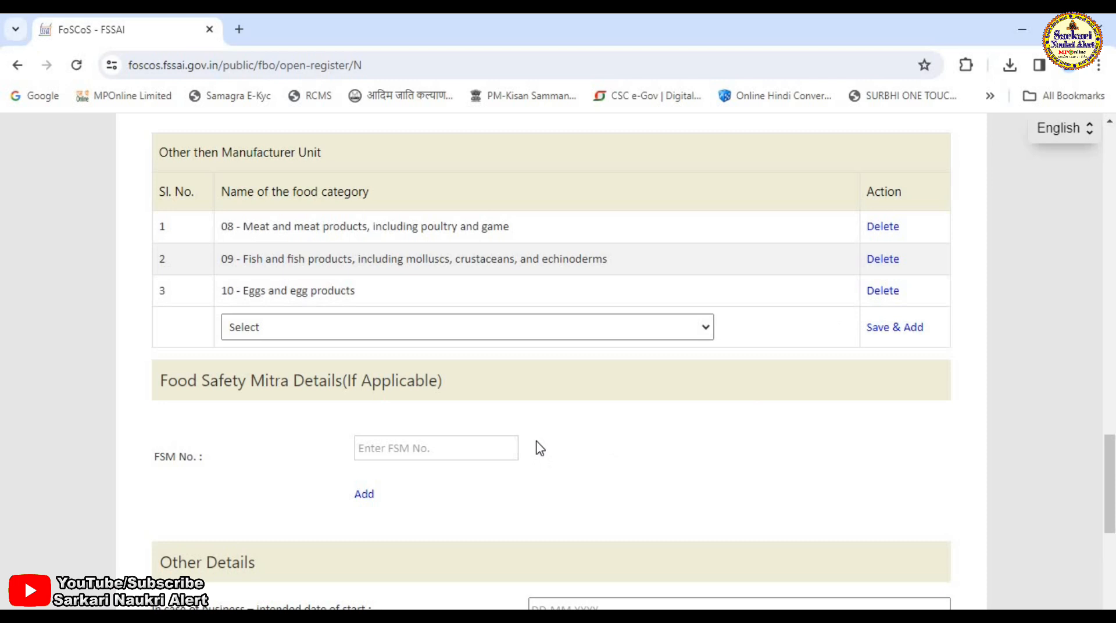
- Add 15 Ready-to-eat savouries and 16 Prepared Foods as rows 4 and 5
scroll(541, 448, "down", 1)
left_click(430, 243)
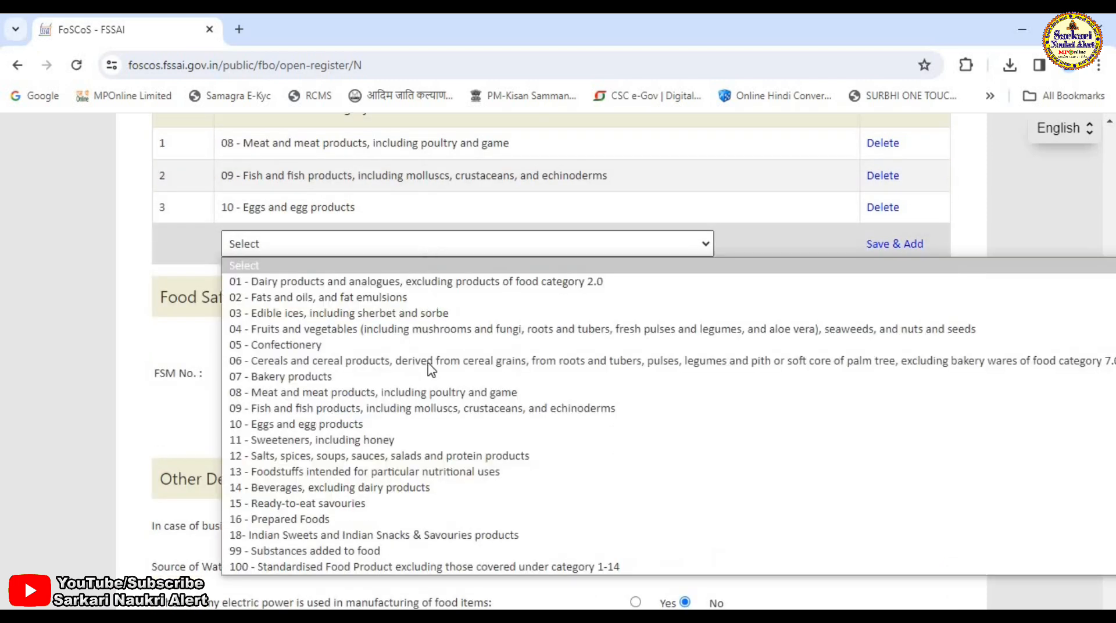
left_click(340, 503)
left_click(884, 247)
left_click(510, 274)
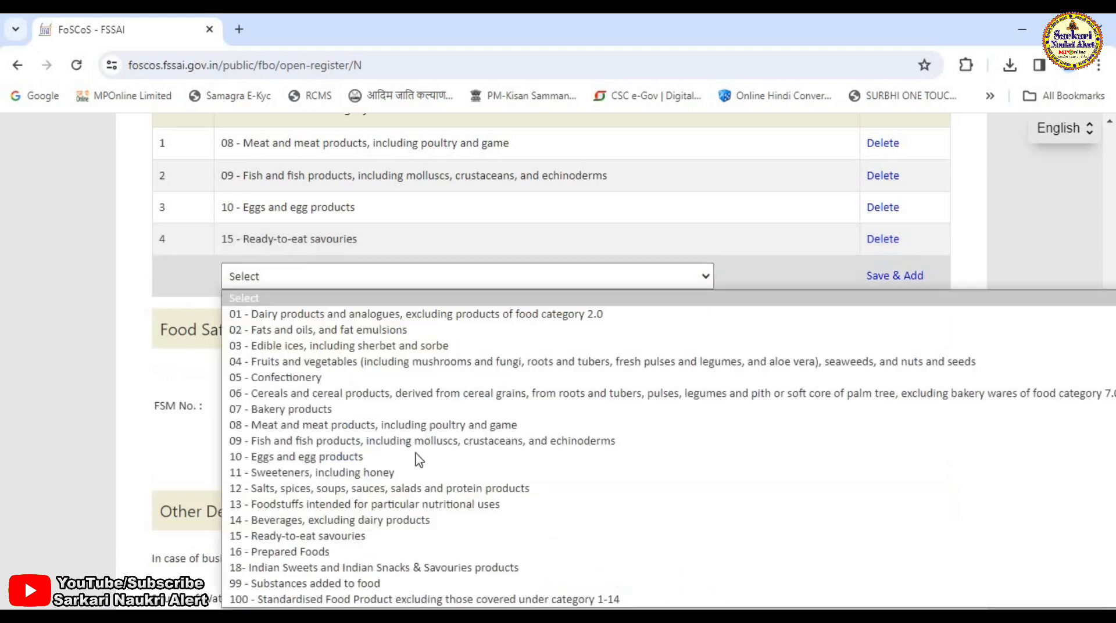
left_click(337, 552)
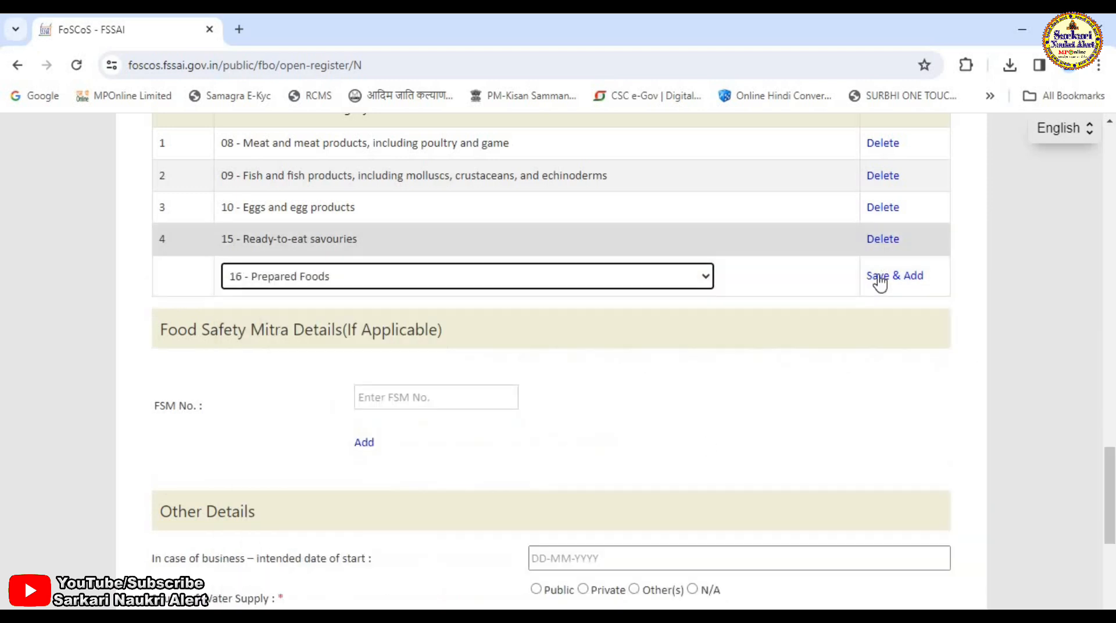
left_click(881, 276)
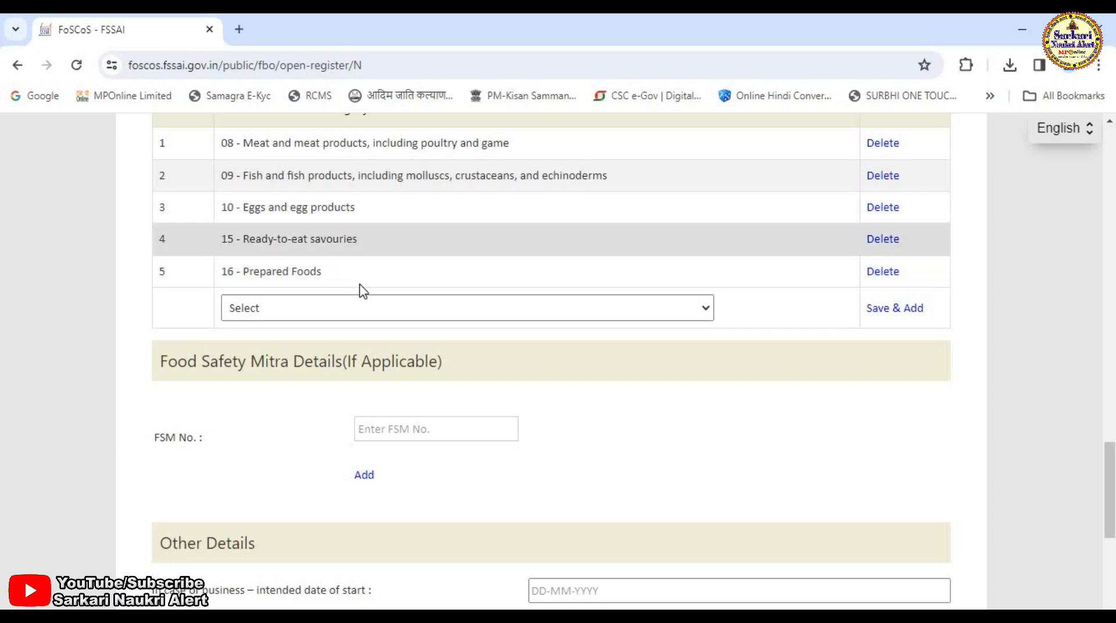
scroll(314, 256, "up", 1)
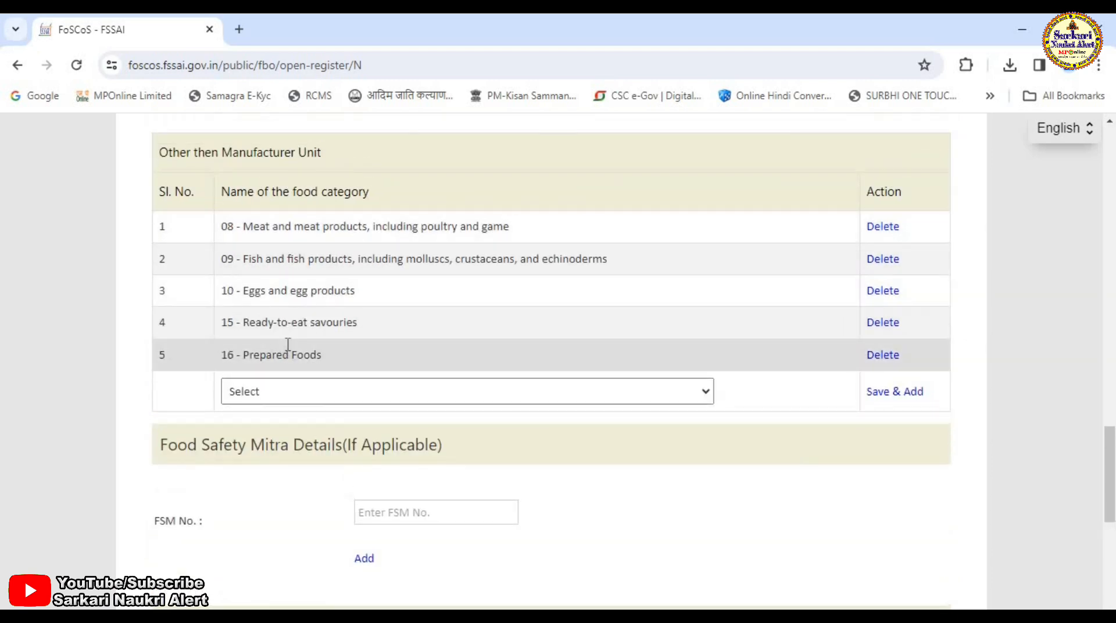
scroll(288, 345, "down", 3)
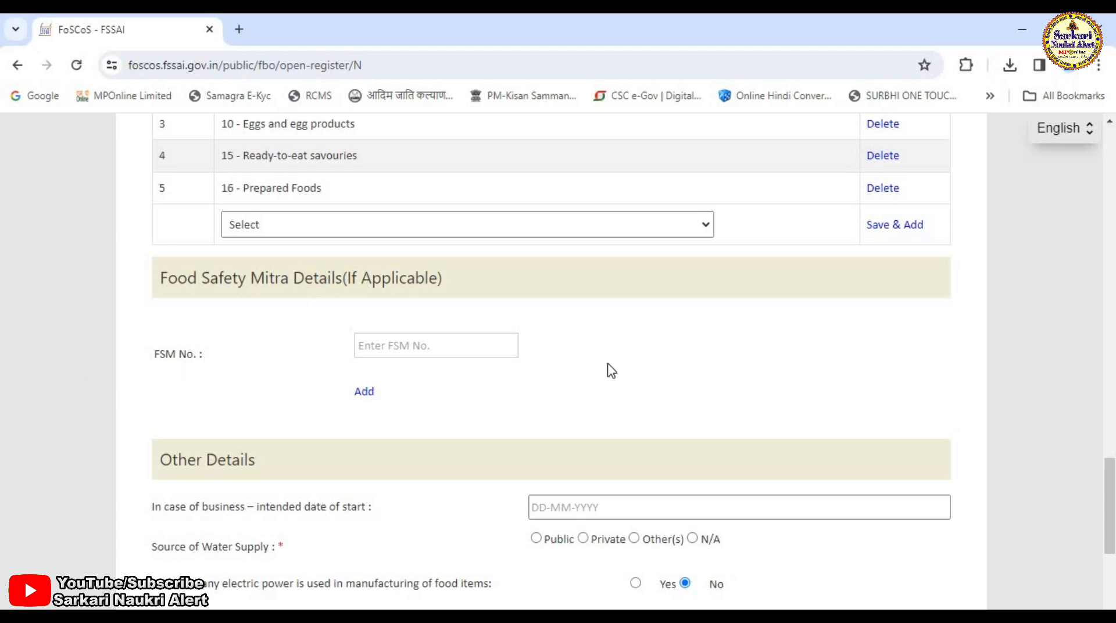
- Set the intended start date to 02-01-2024 and the water supply source to Private
scroll(610, 370, "down", 2)
left_click(542, 422)
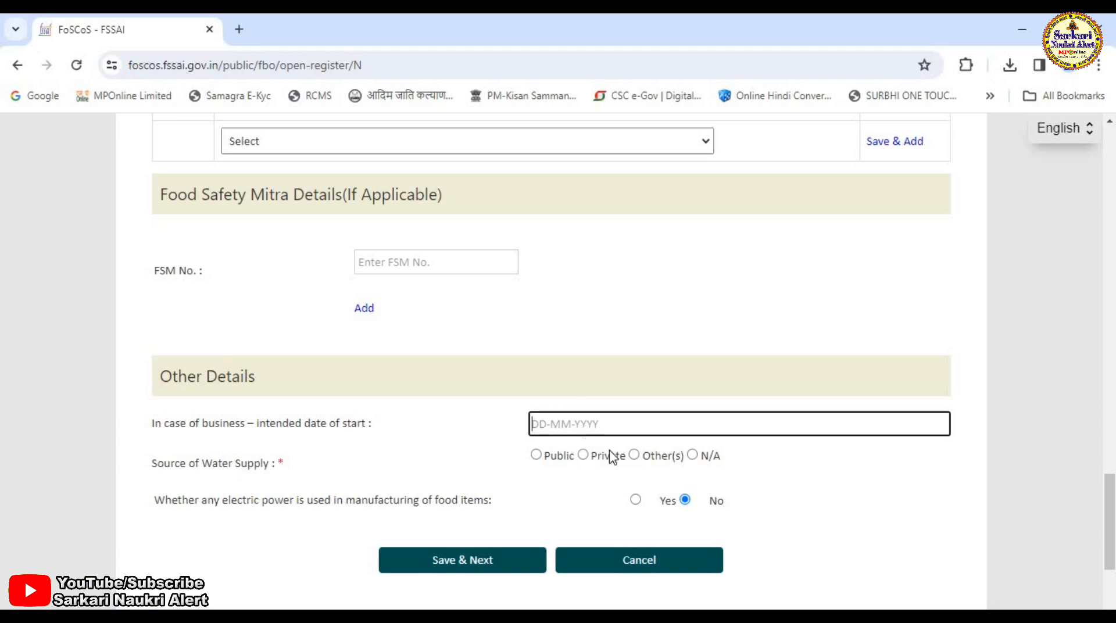
scroll(772, 531, "down", 3)
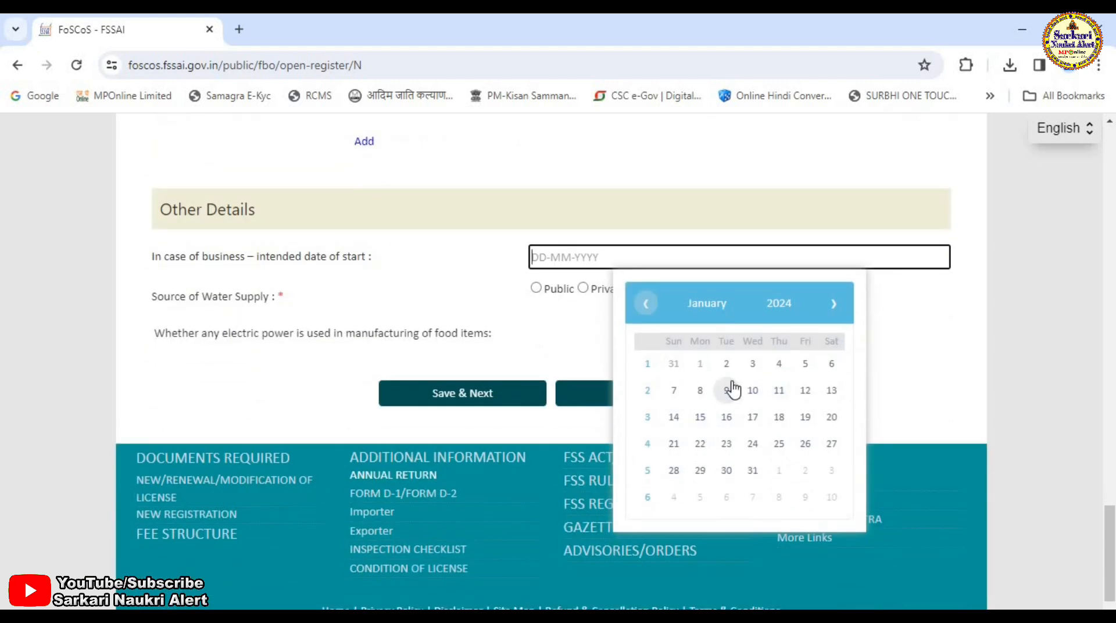
left_click(726, 364)
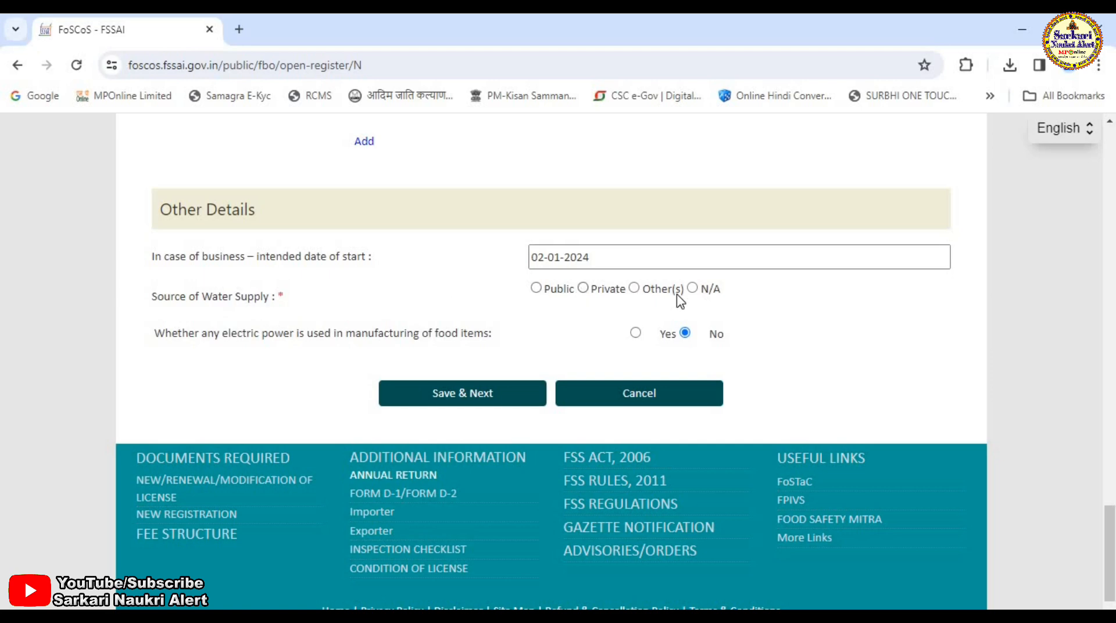
left_click(583, 288)
- Review the completed Form A and save it to continue
scroll(776, 379, "up", 15)
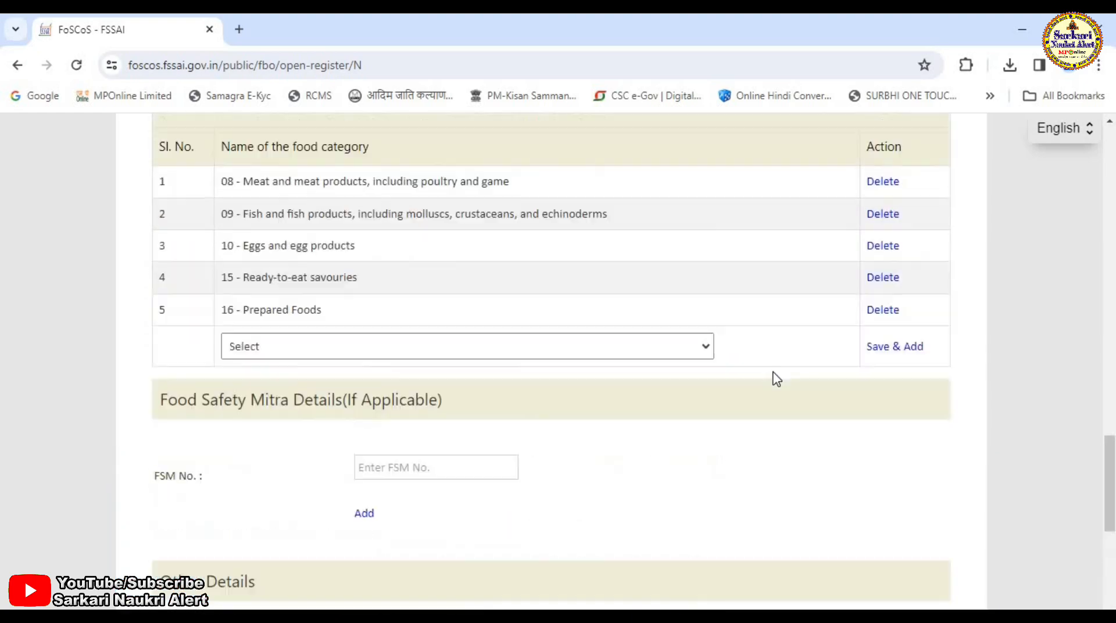
scroll(762, 372, "up", 8)
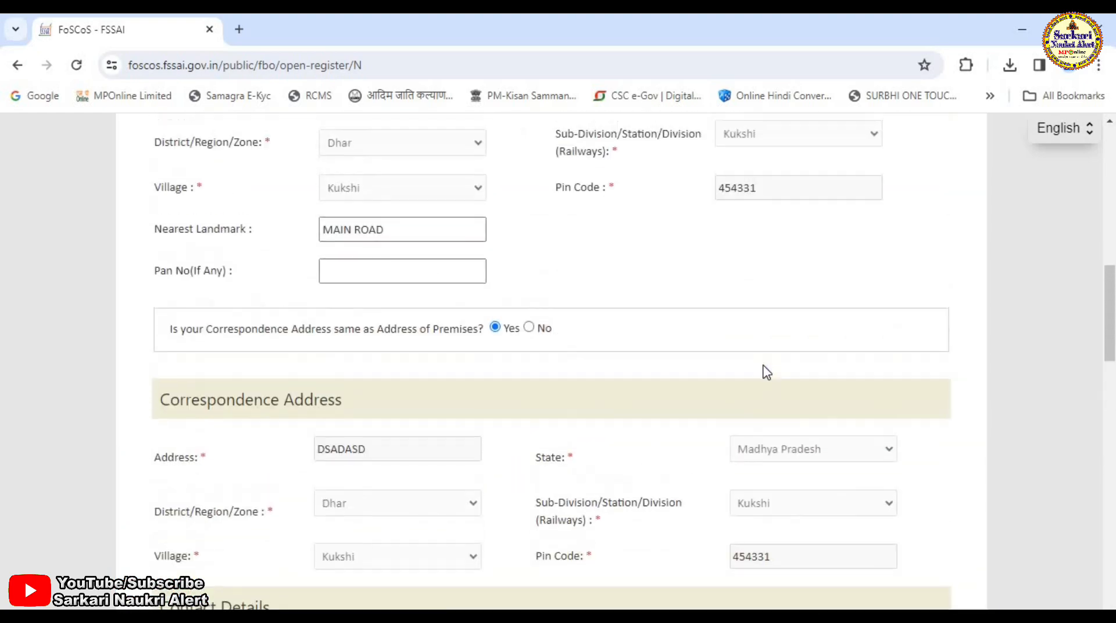
scroll(576, 267, "up", 2)
scroll(575, 269, "up", 4)
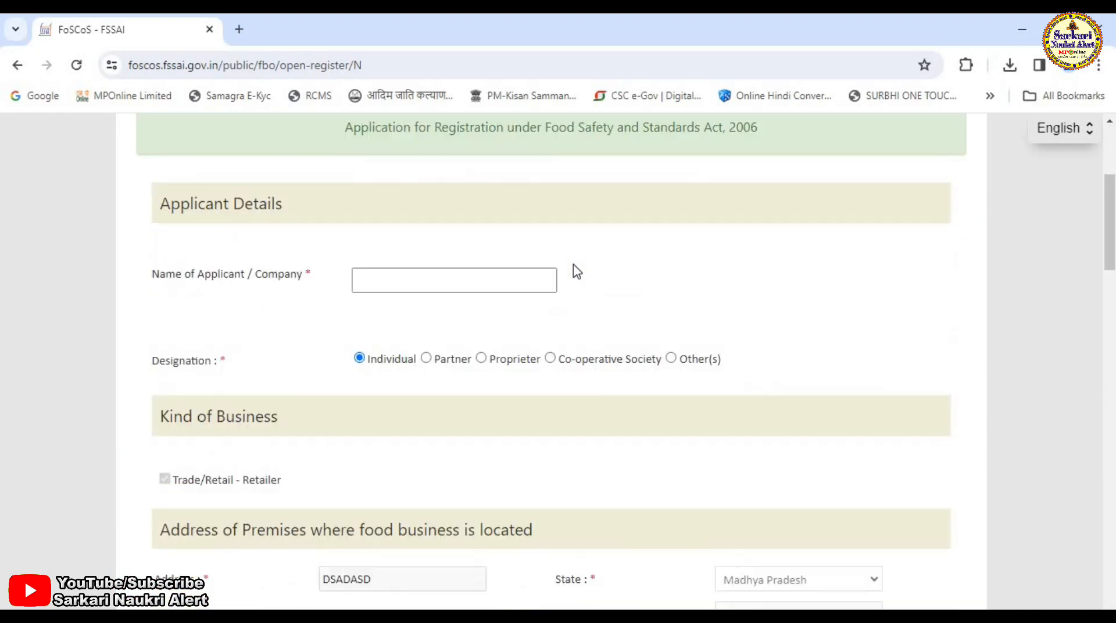
scroll(588, 289, "down", 10)
scroll(590, 288, "down", 10)
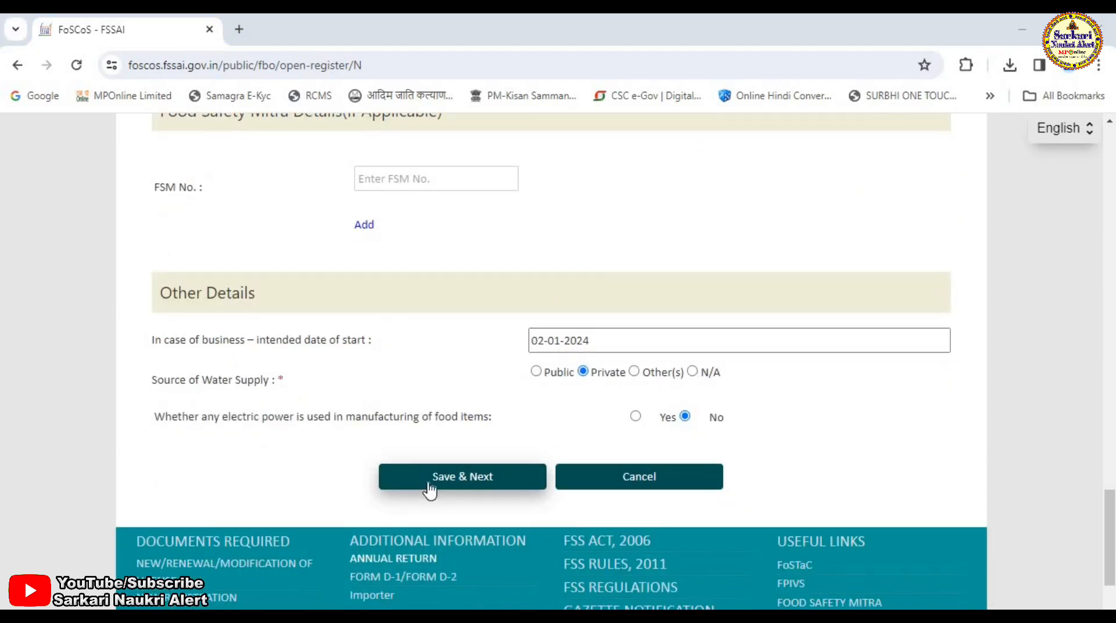
left_click(475, 487)
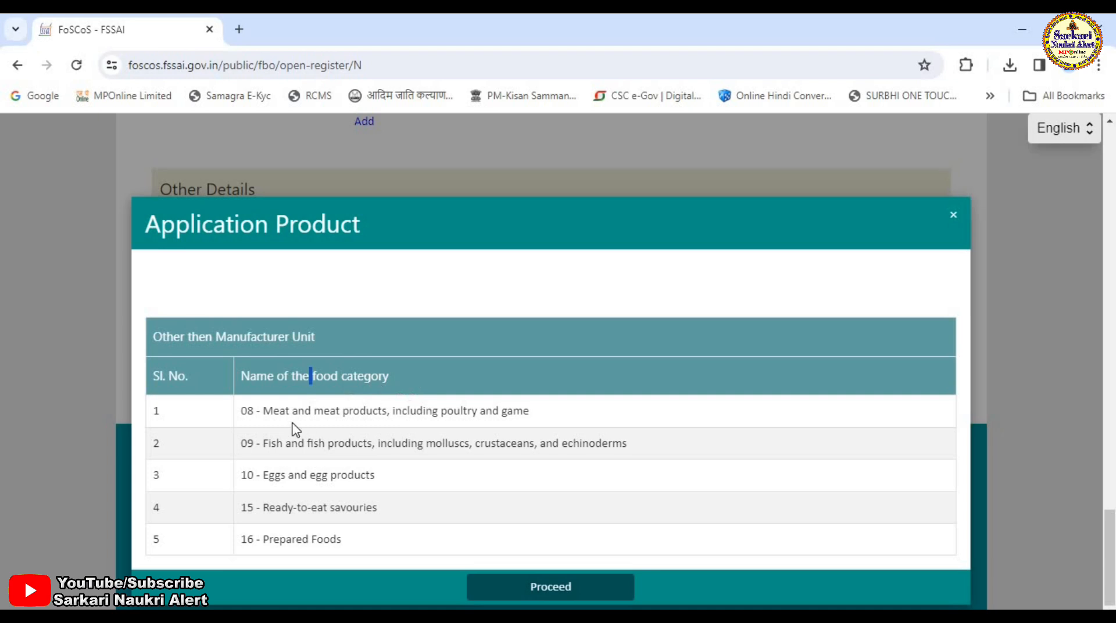
- Review the five listed food categories and proceed to the contact and login form
left_click_drag(312, 377, 389, 376)
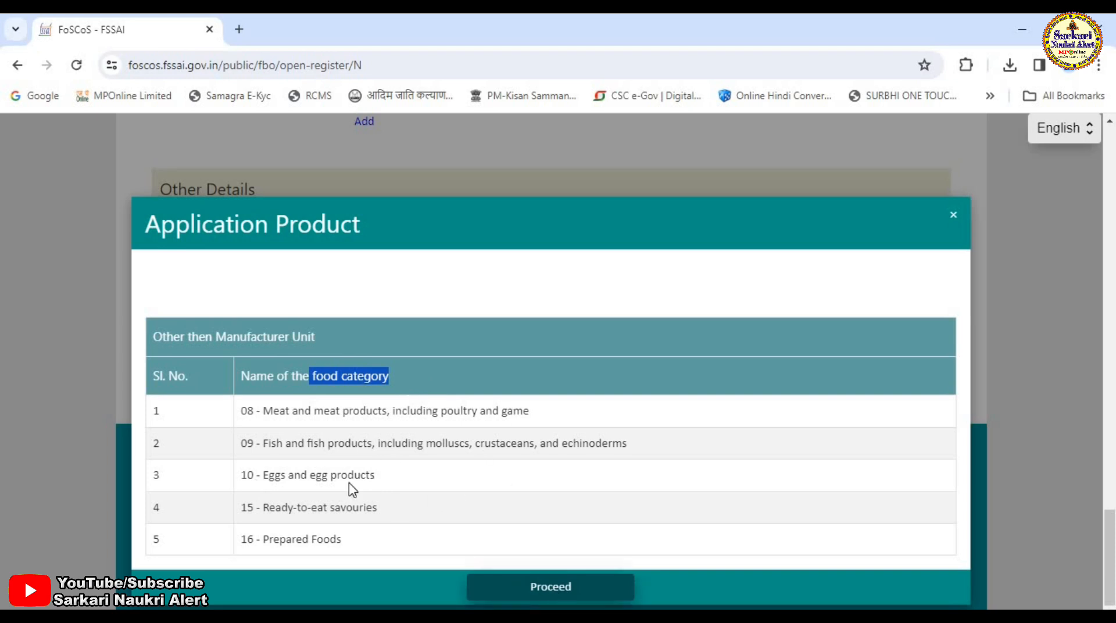
left_click_drag(245, 411, 563, 563)
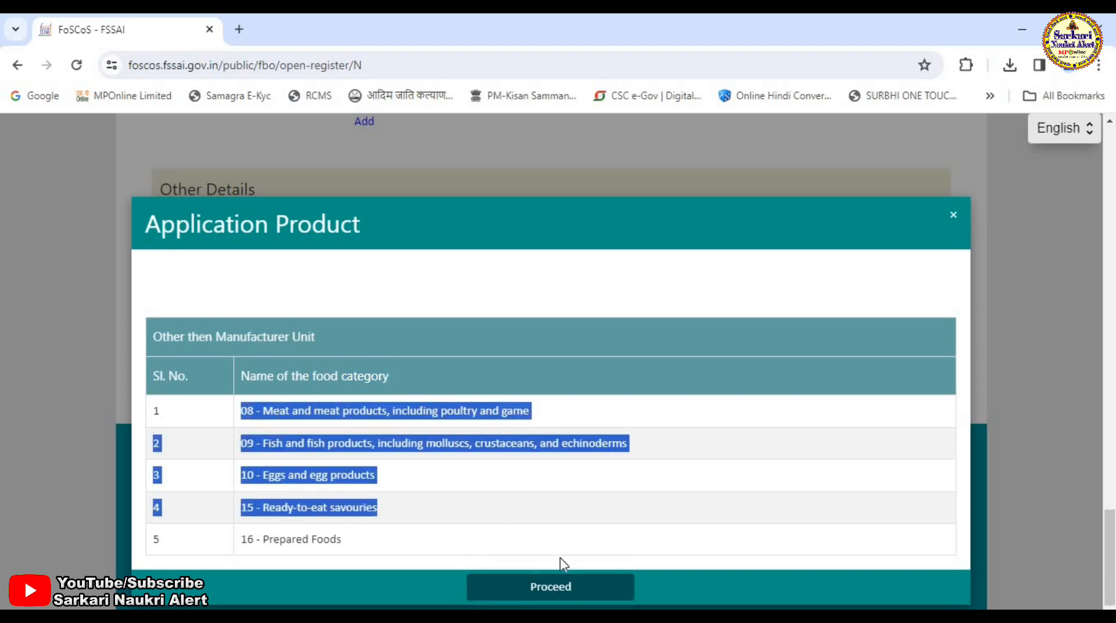
left_click(523, 476)
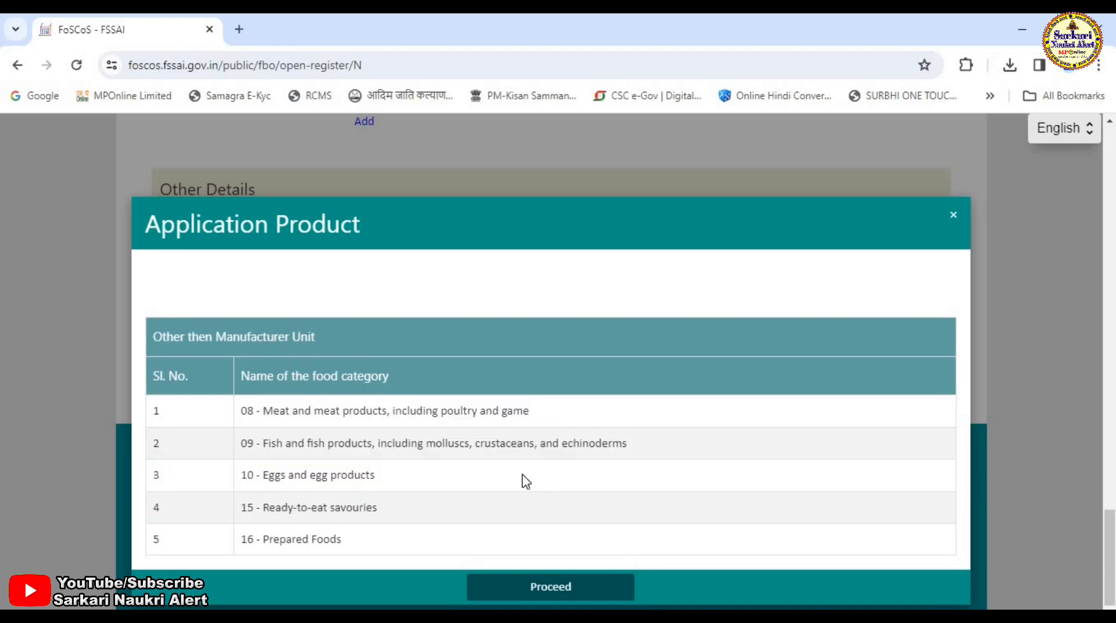
left_click(604, 587)
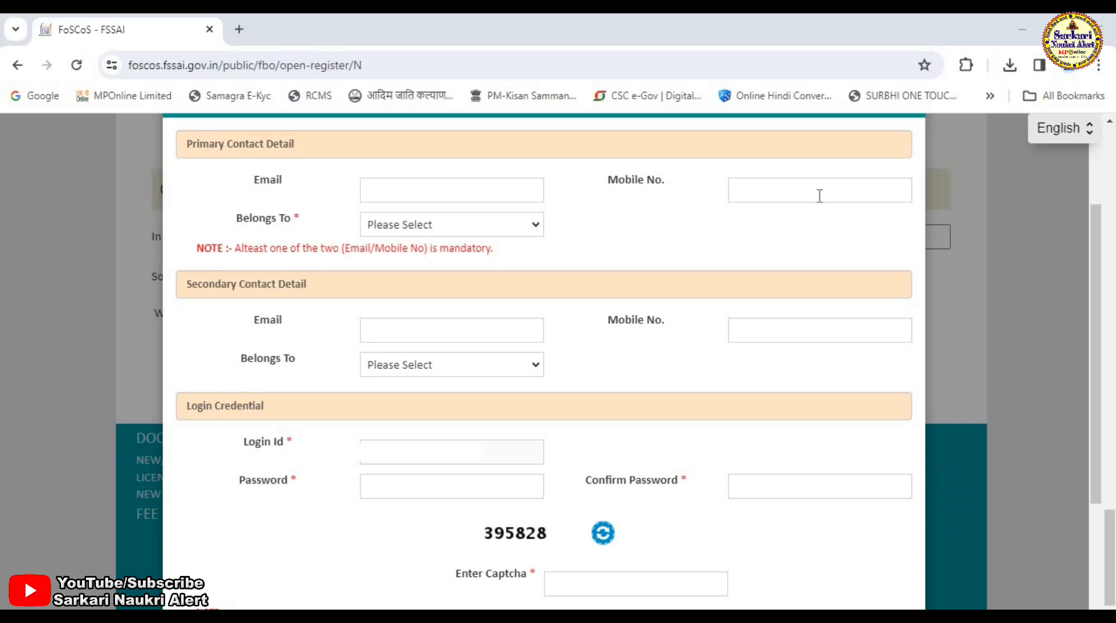
- Set the primary contact's Belongs To to Self and submit the sign-up form
left_click(397, 229)
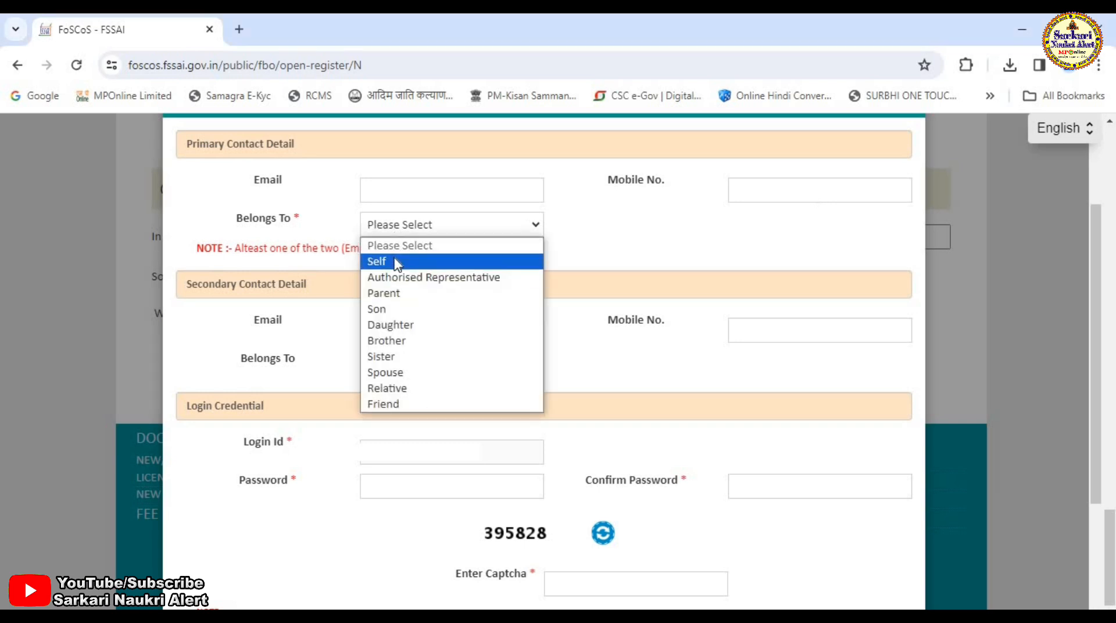
left_click(453, 262)
left_click(683, 229)
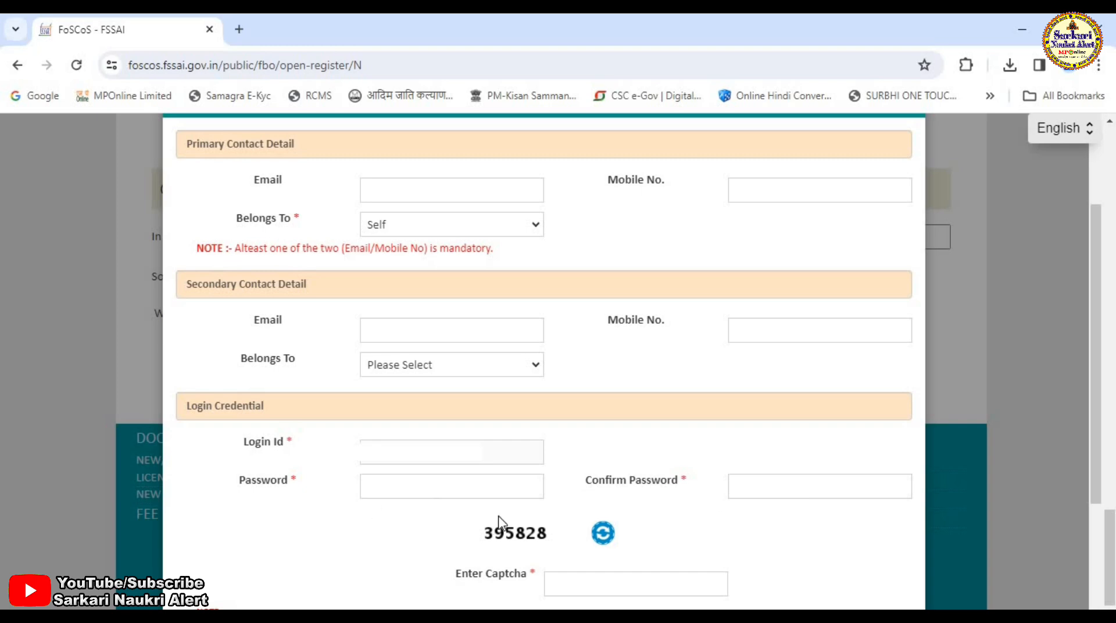
scroll(655, 436, "down", 2)
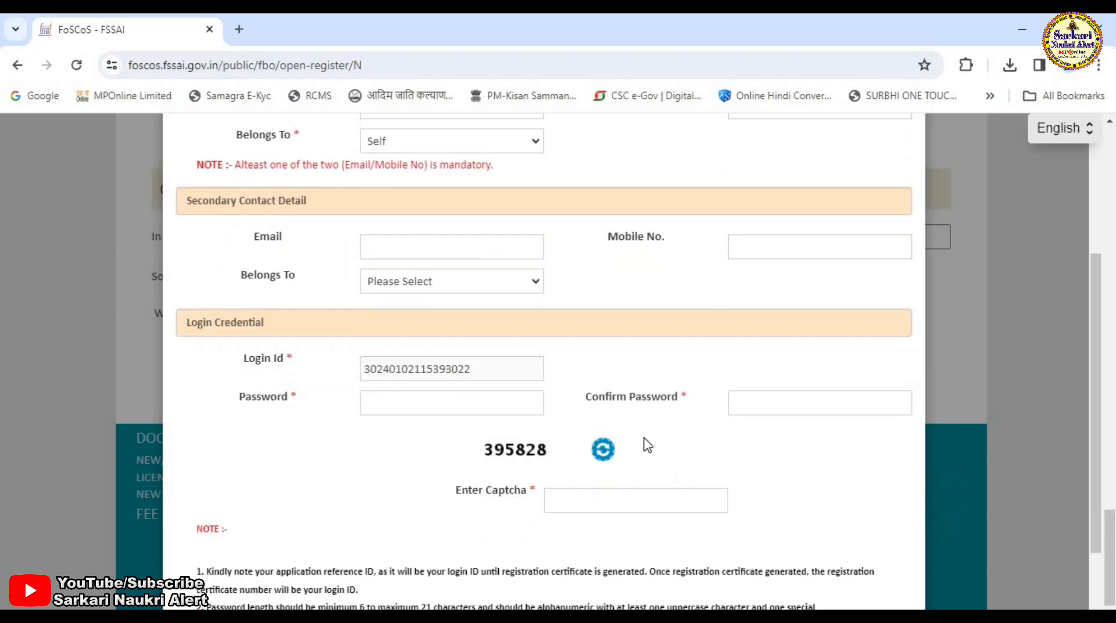
scroll(648, 446, "down", 2)
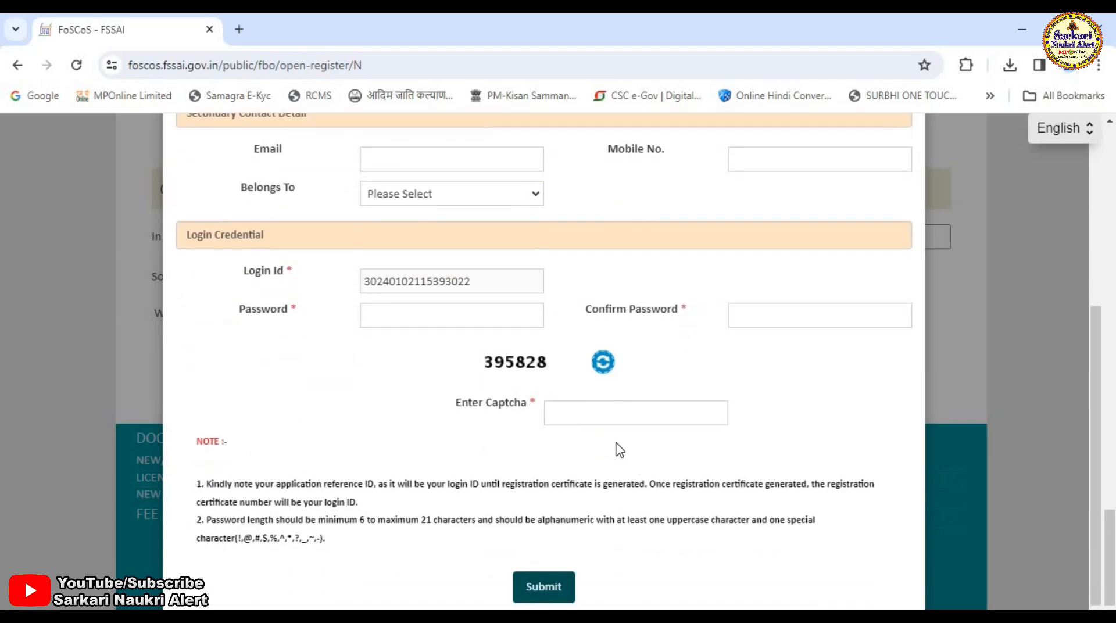
left_click(547, 586)
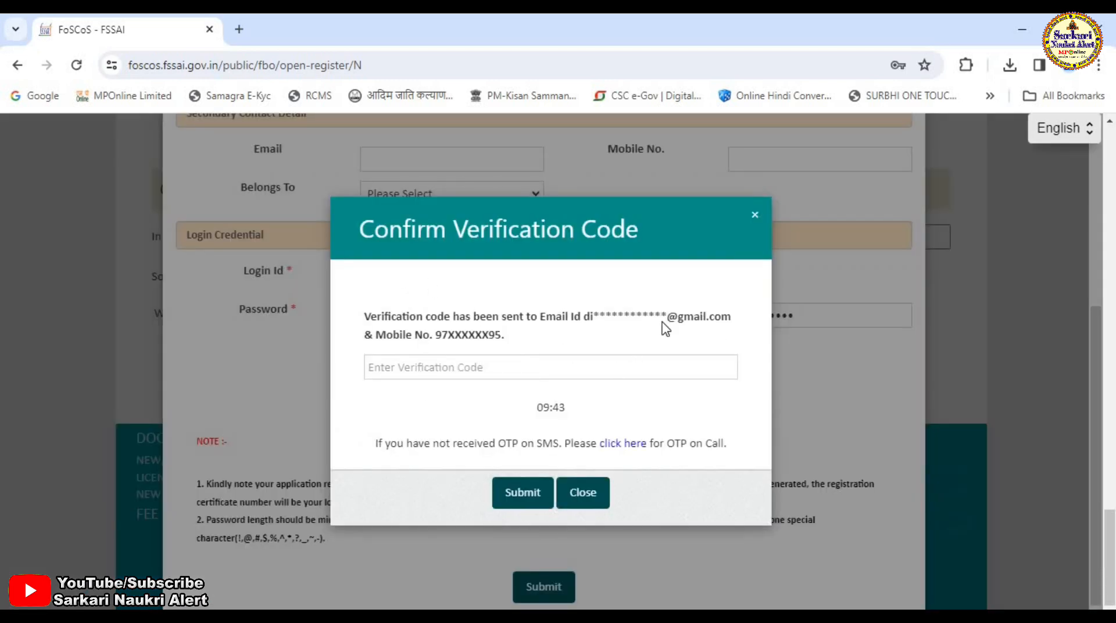
- Enter the received verification code in the Confirm Verification Code dialog and submit it
left_click(389, 374)
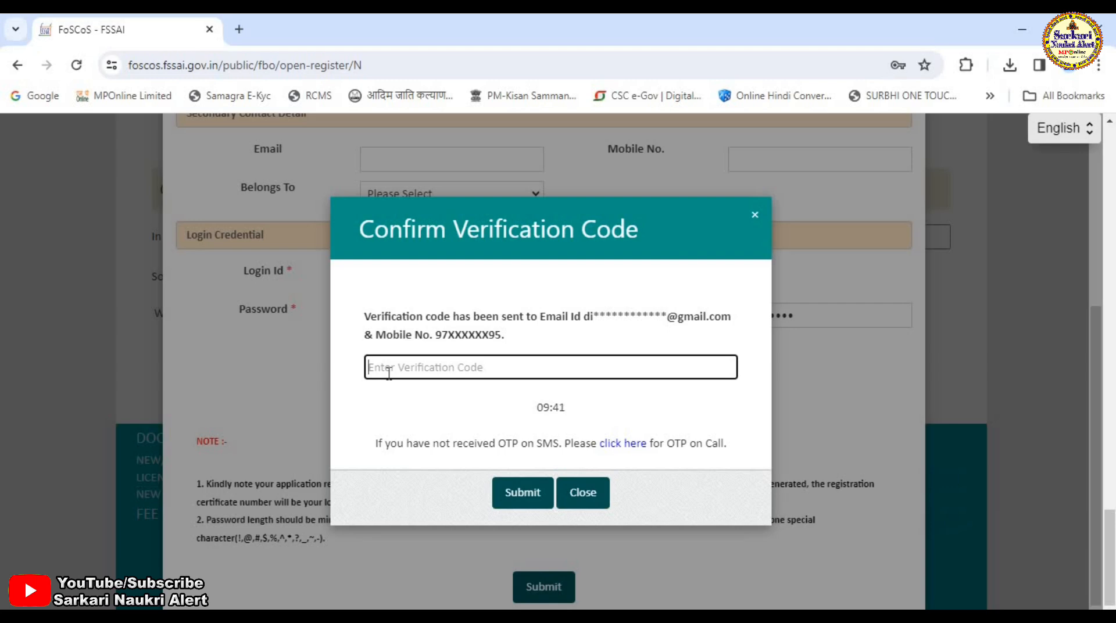
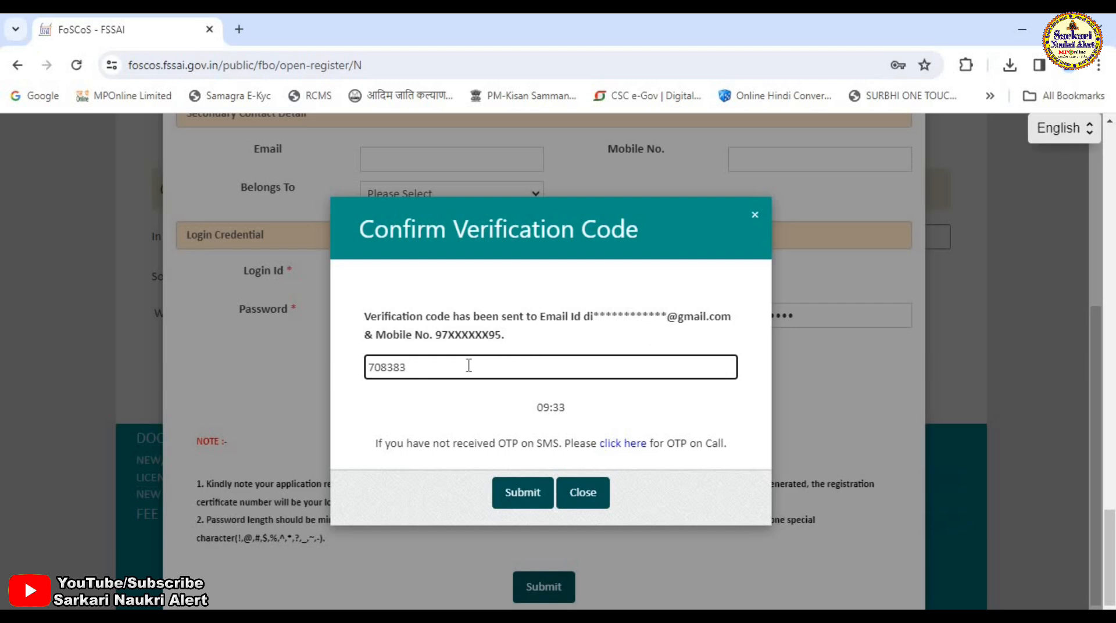
left_click(523, 494)
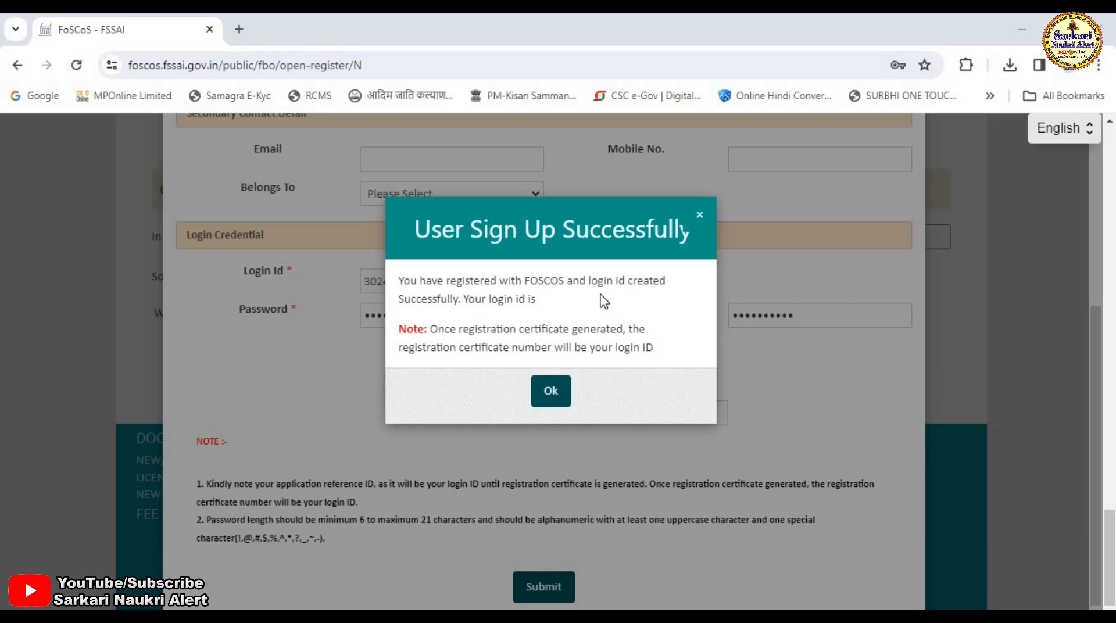
- Acknowledge the sign-up success and choose Aadhar Card as the identity proof type
left_click(551, 391)
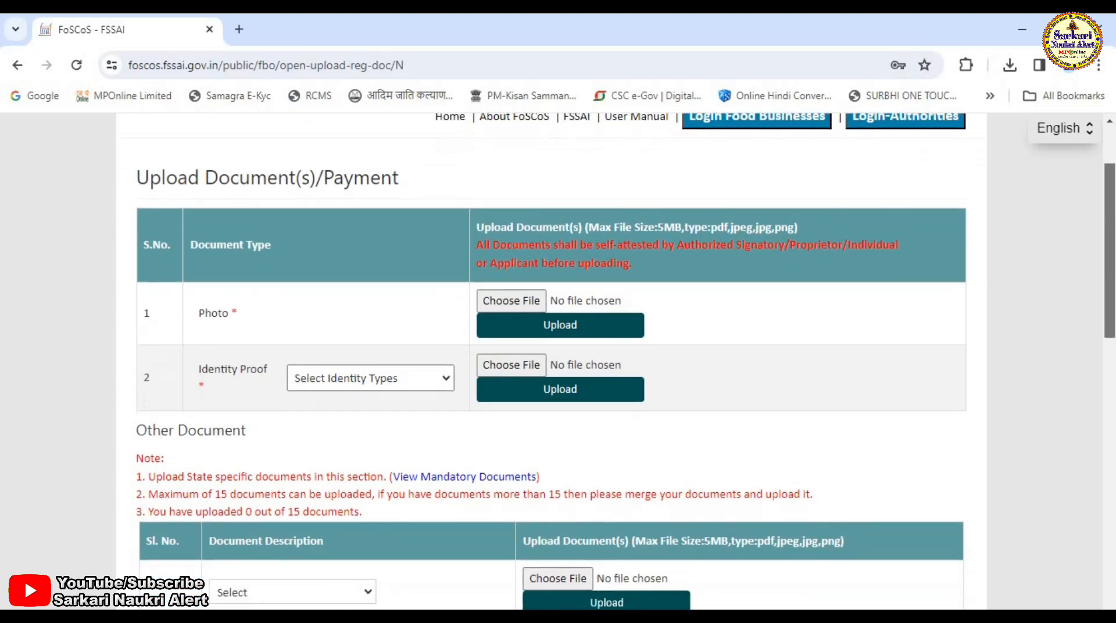
scroll(551, 372, "up", 1)
scroll(551, 372, "down", 5)
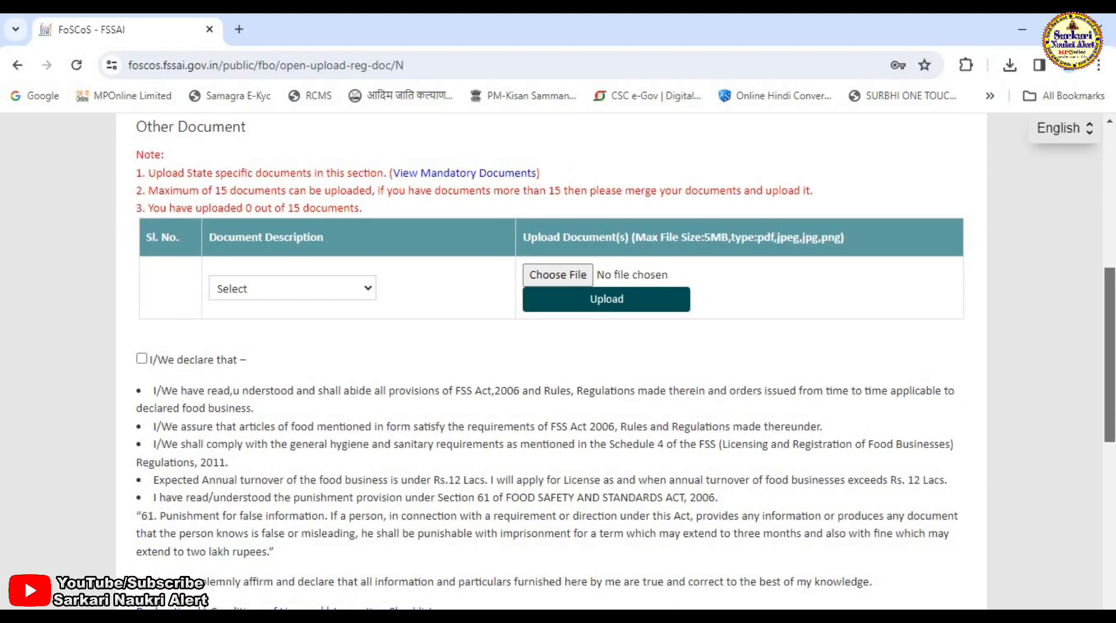
scroll(414, 391, "up", 5)
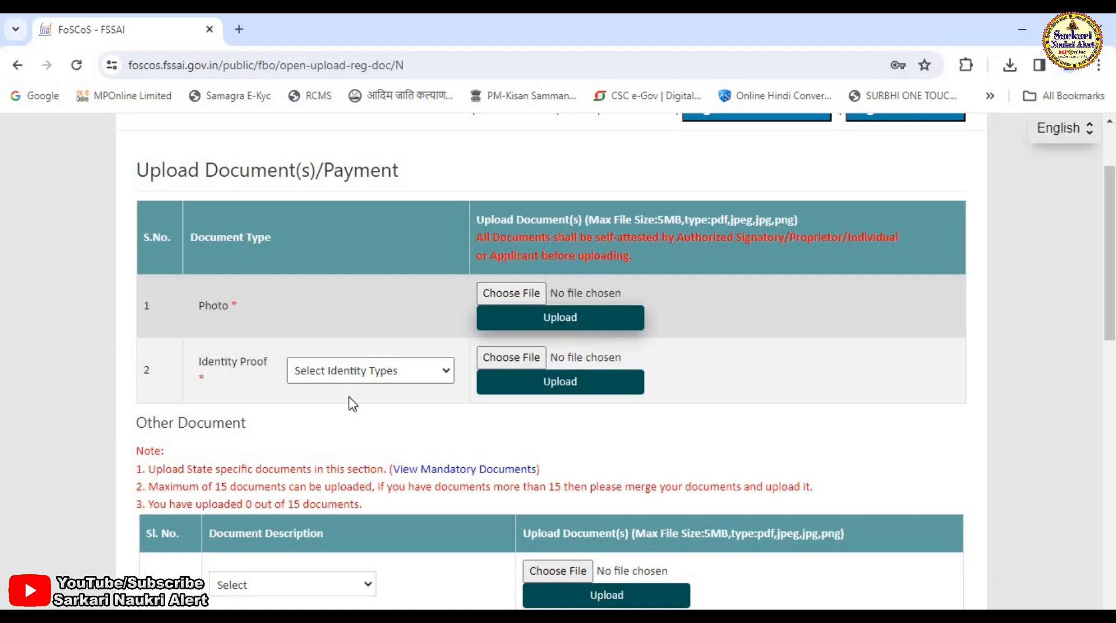
left_click(367, 371)
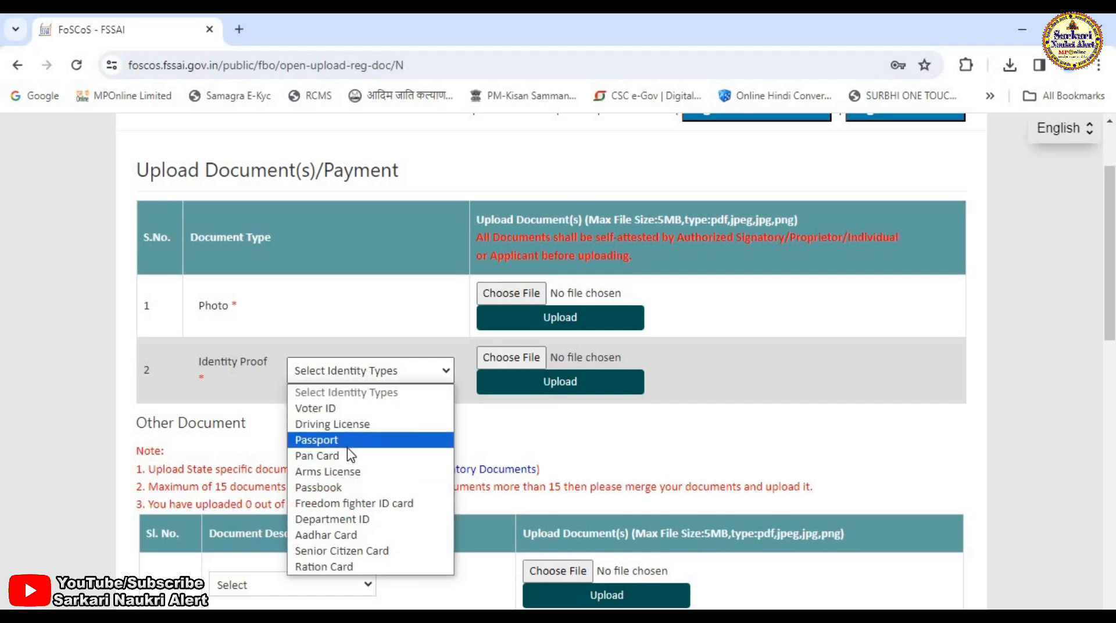
left_click(344, 535)
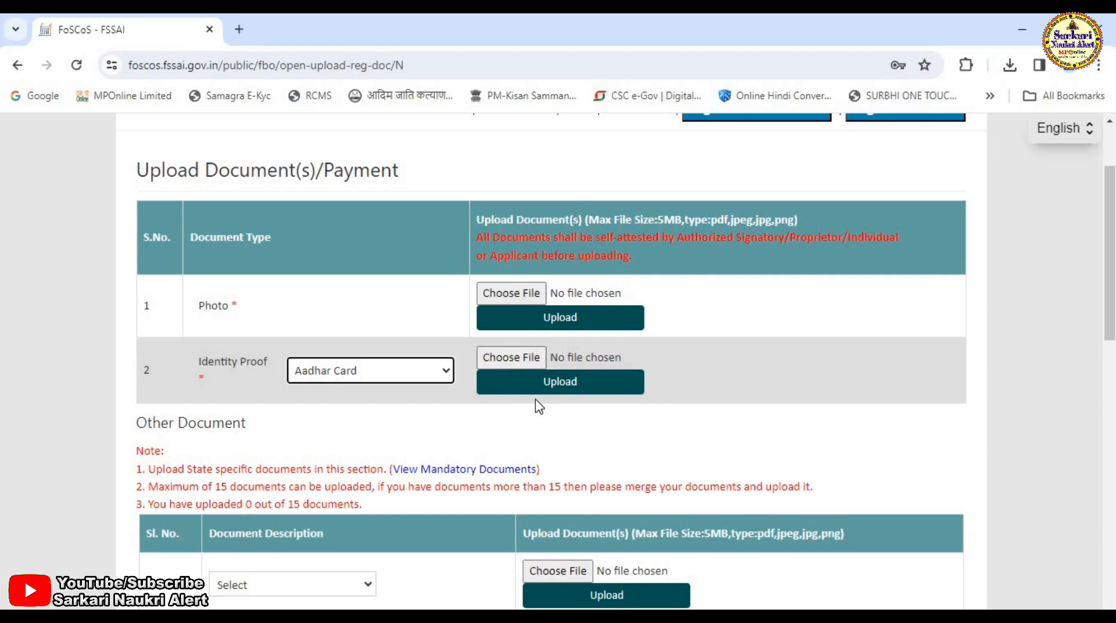
- Review the other document options without choosing one, then tick the I/We declaration
scroll(512, 404, "down", 3)
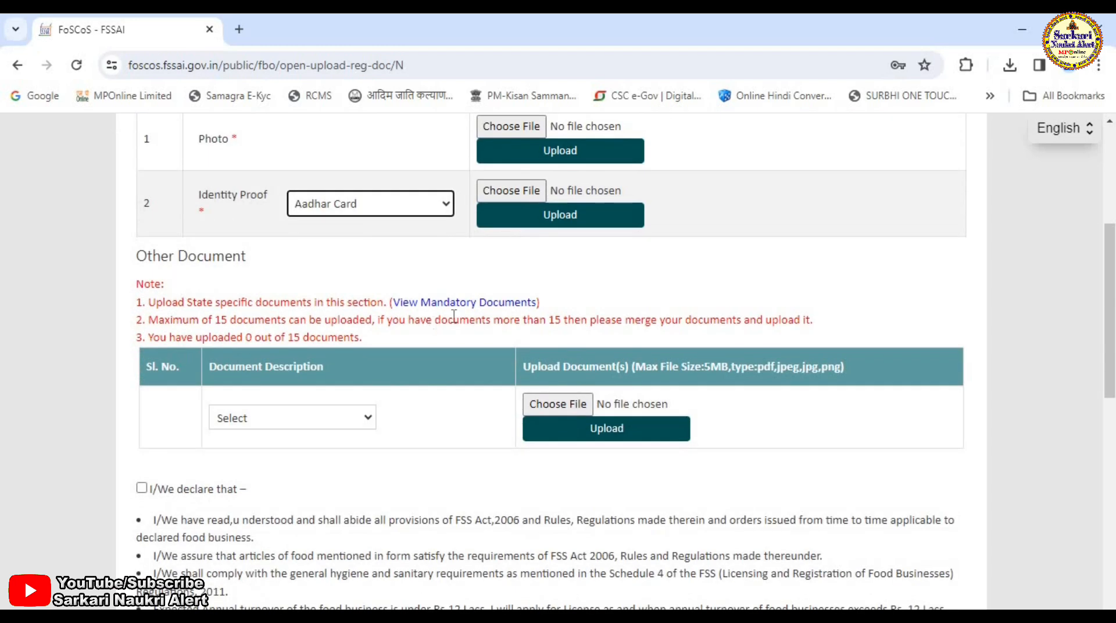
left_click(289, 420)
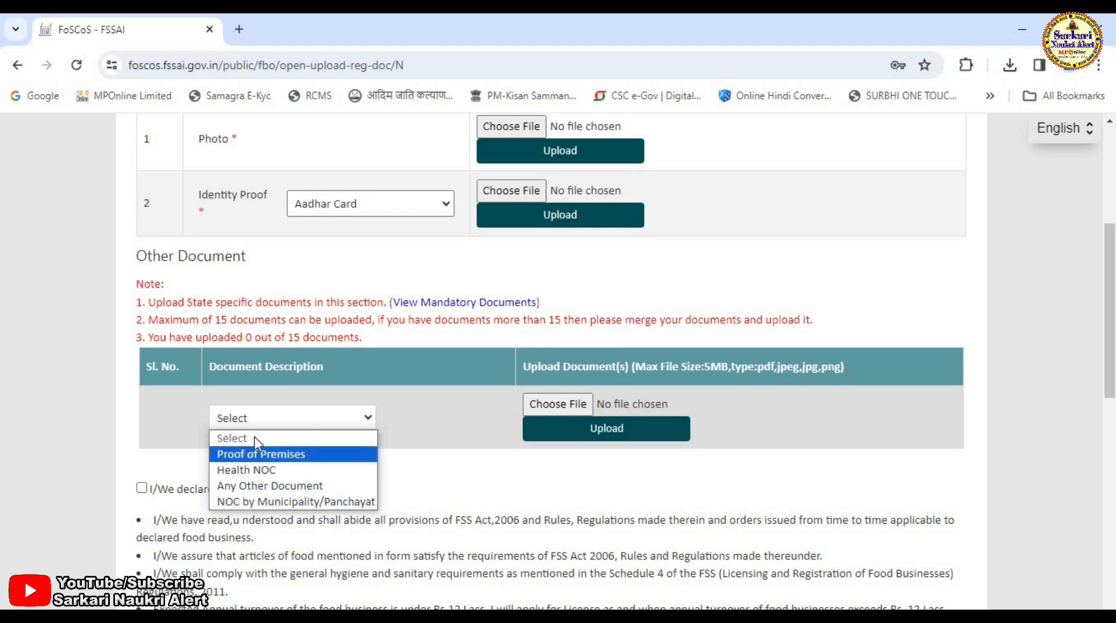
left_click(64, 406)
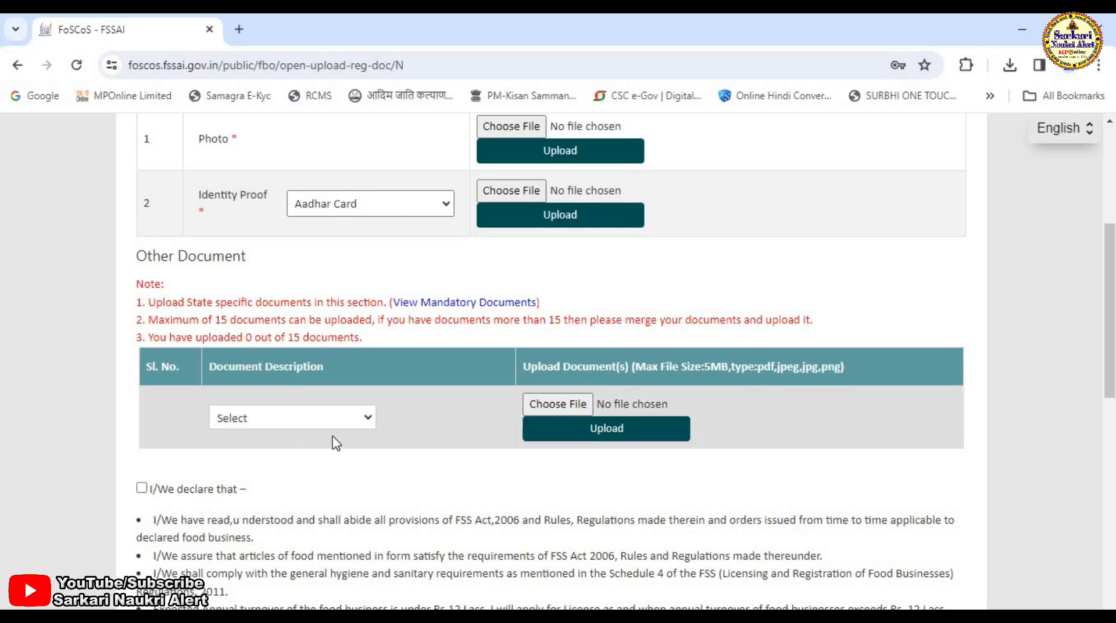
scroll(346, 440, "down", 1)
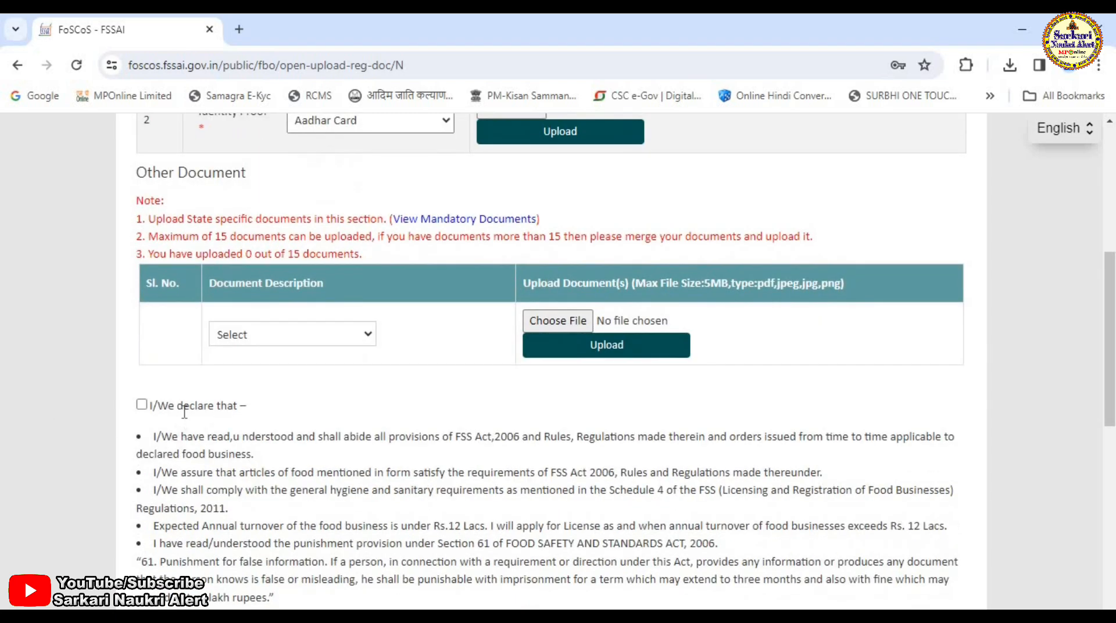
left_click(142, 404)
scroll(500, 441, "down", 4)
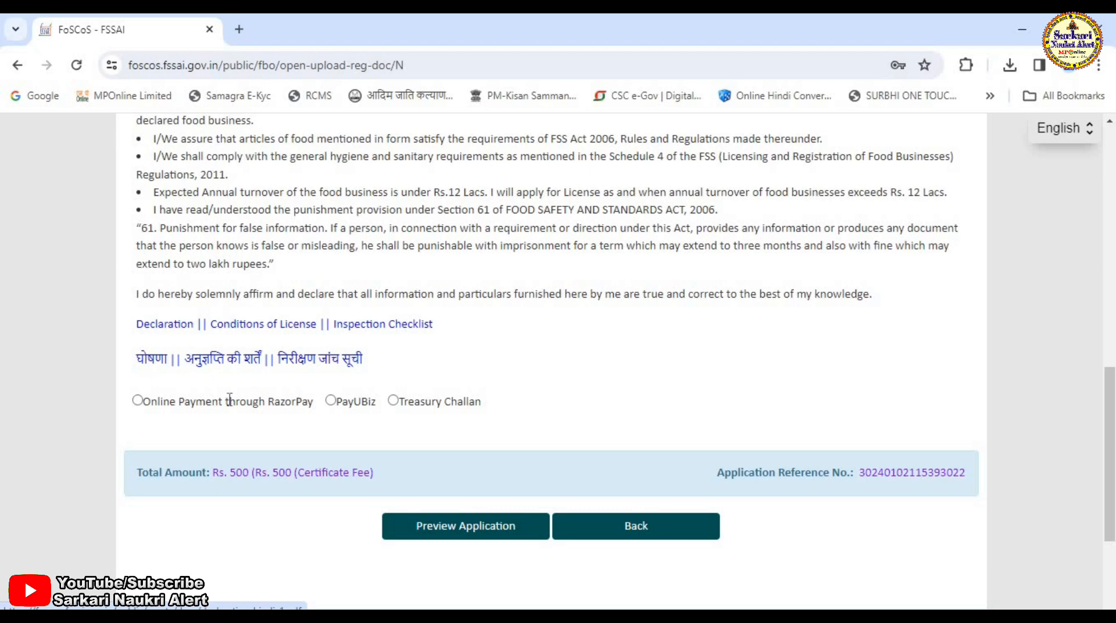
- Open declaration-hindi_1.pdf in Adobe Acrobat and scroll through it
left_click(152, 358)
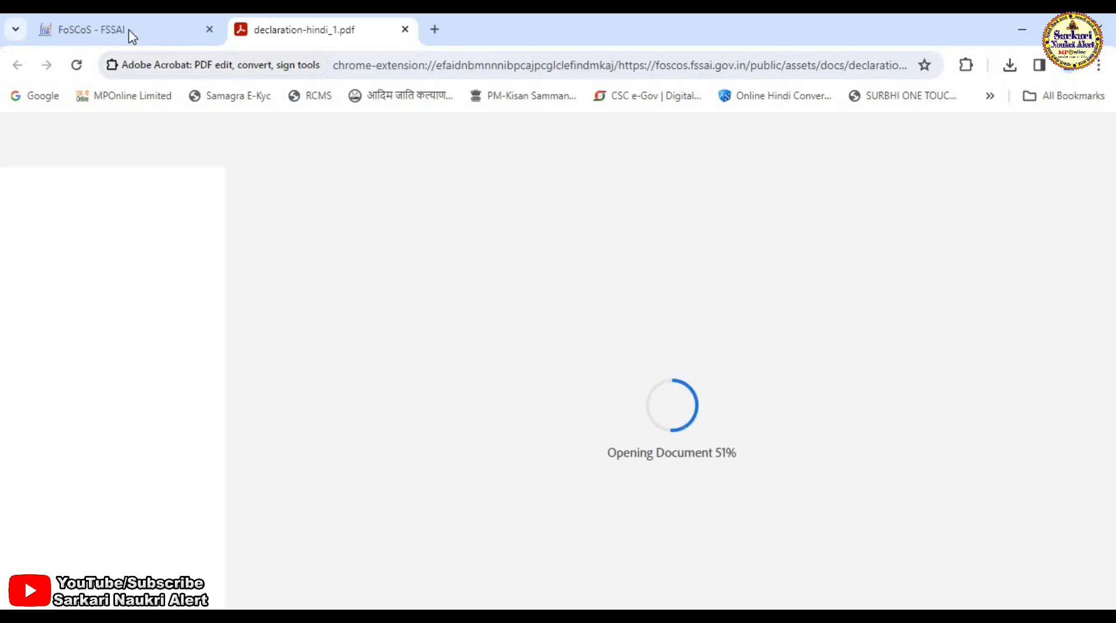
left_click(130, 32)
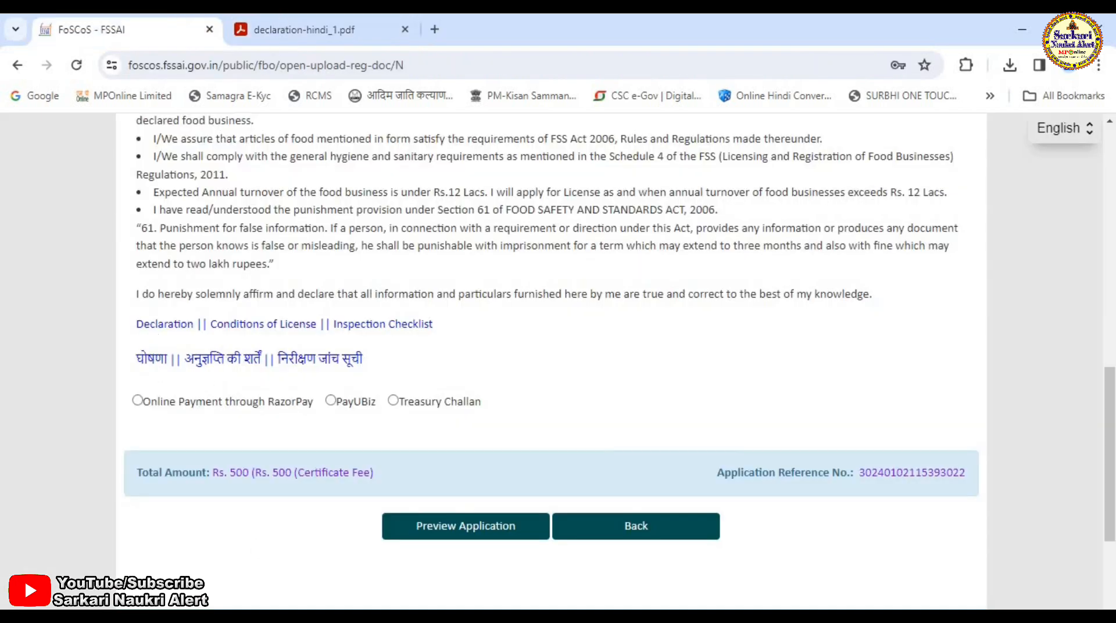
left_click(294, 31)
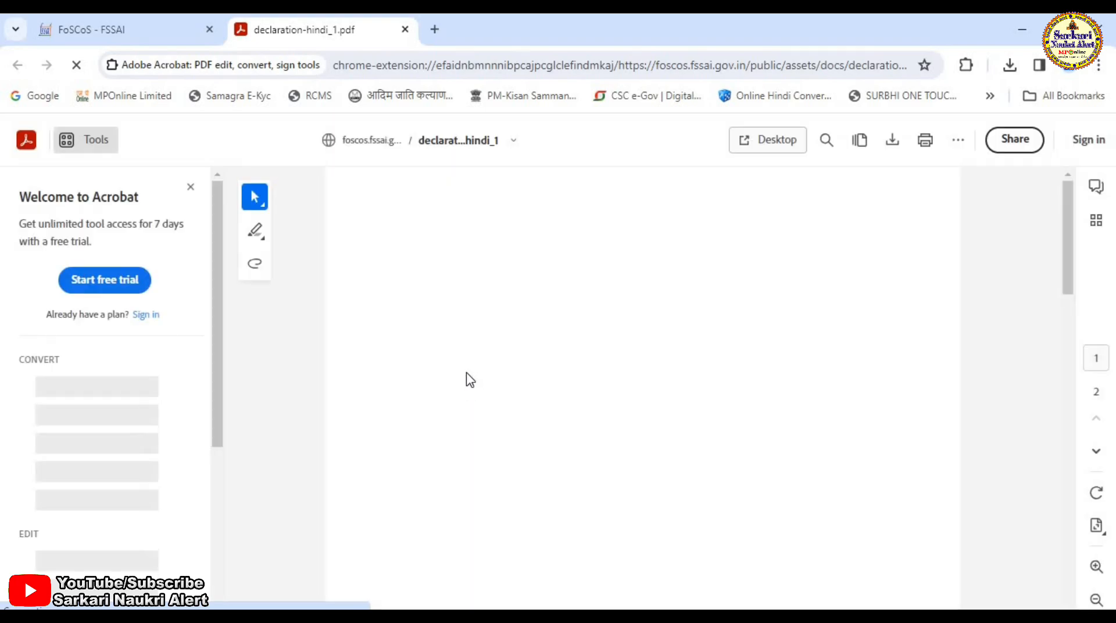
scroll(538, 297, "down", 15)
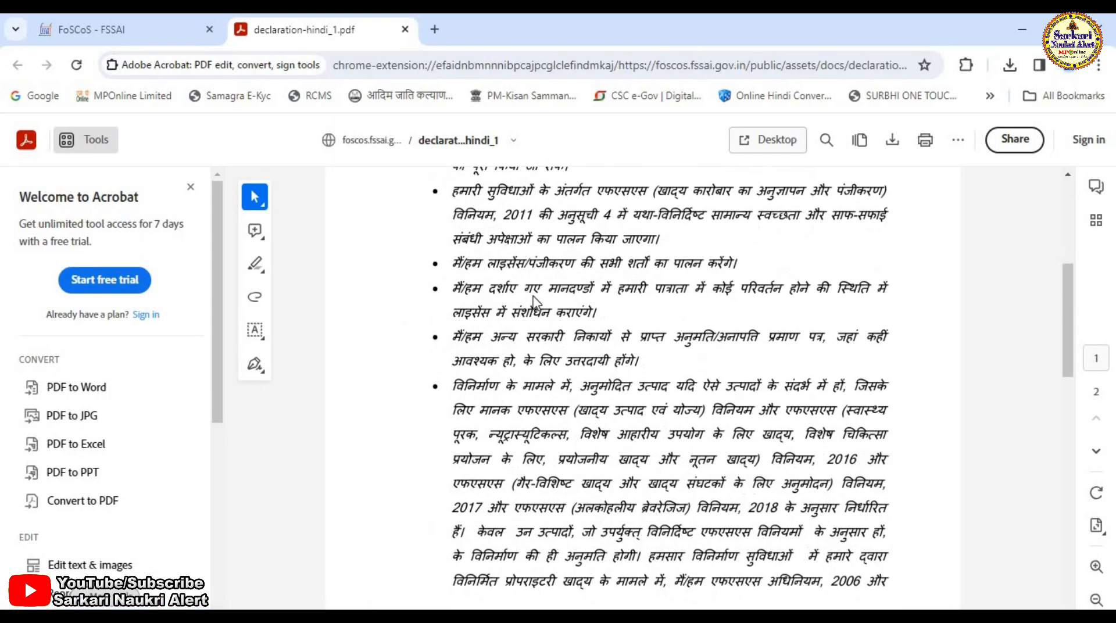
scroll(540, 310, "up", 10)
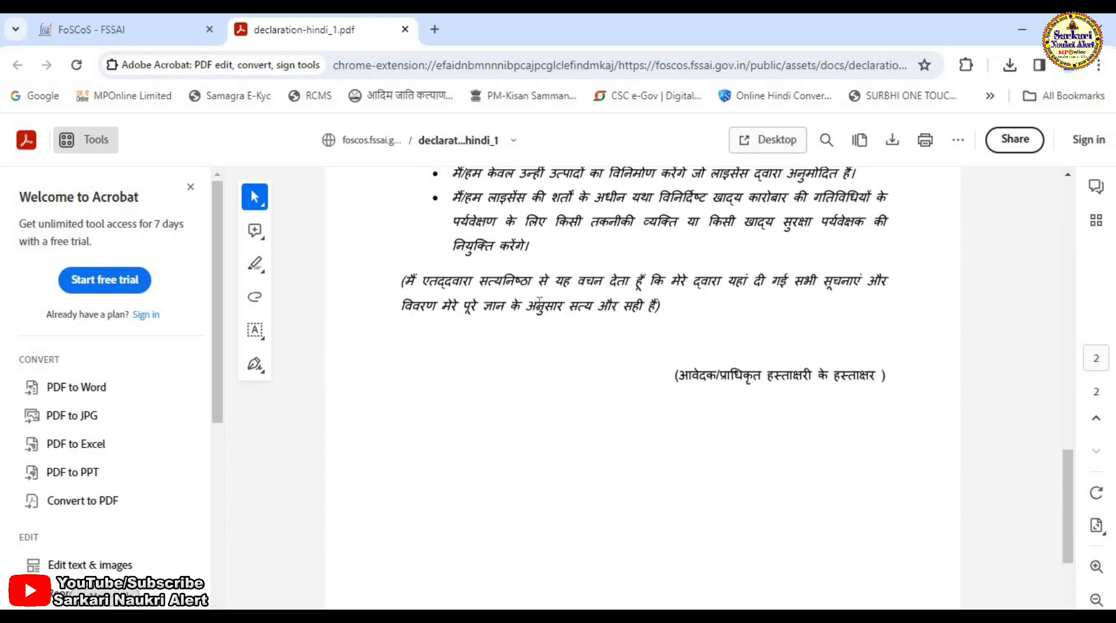
- Back in FoSCoS, check the Other Document type list without selecting anything
left_click(152, 30)
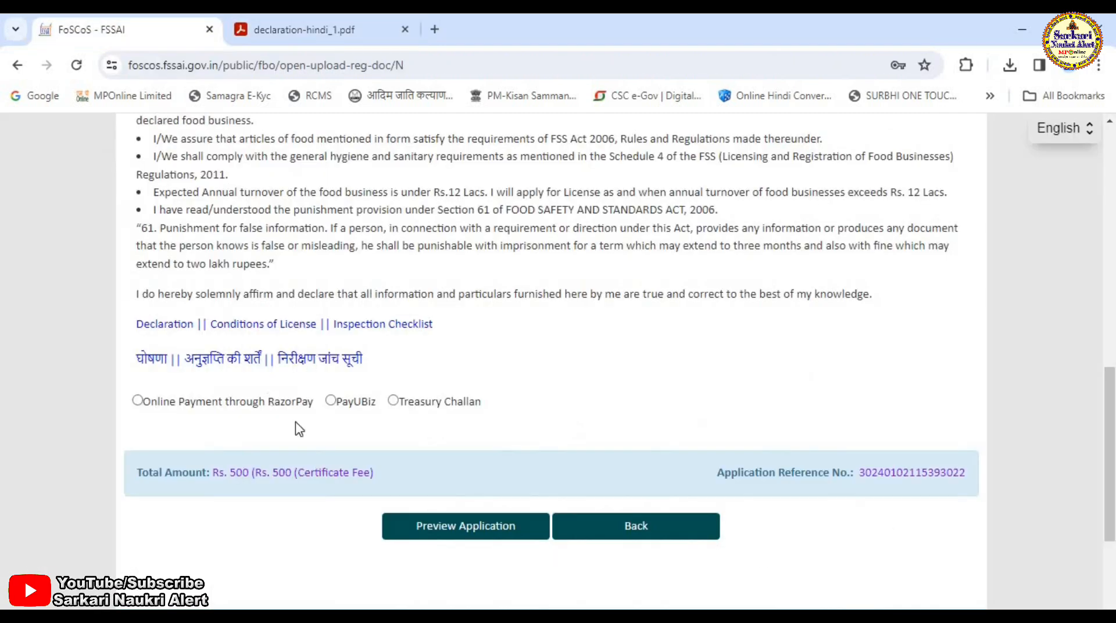
scroll(296, 430, "up", 5)
left_click(283, 345)
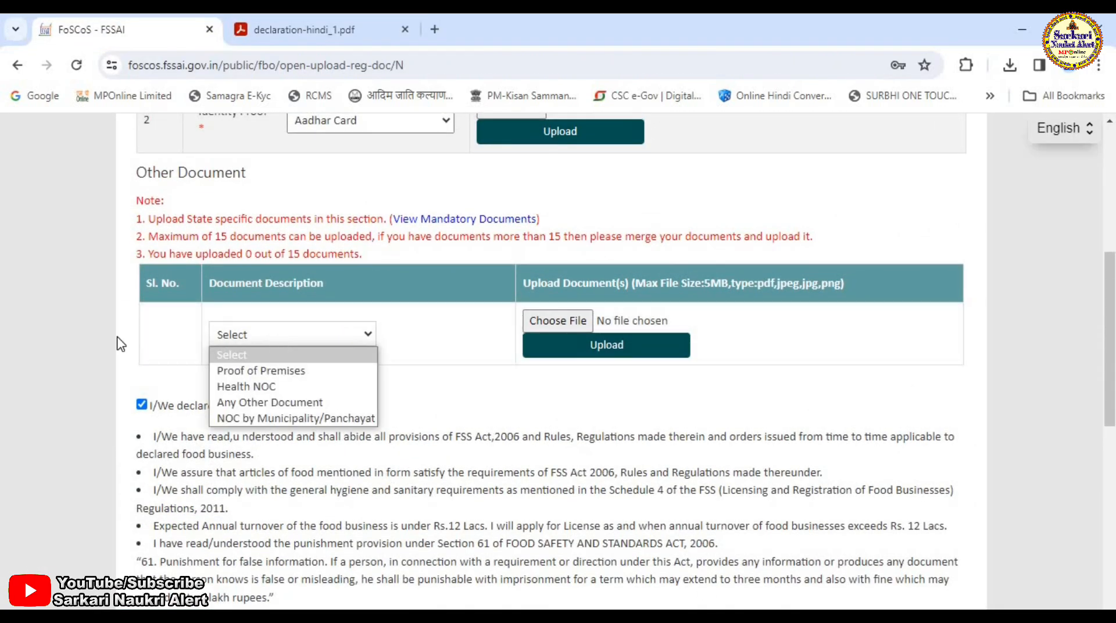
left_click(102, 327)
scroll(347, 326, "down", 7)
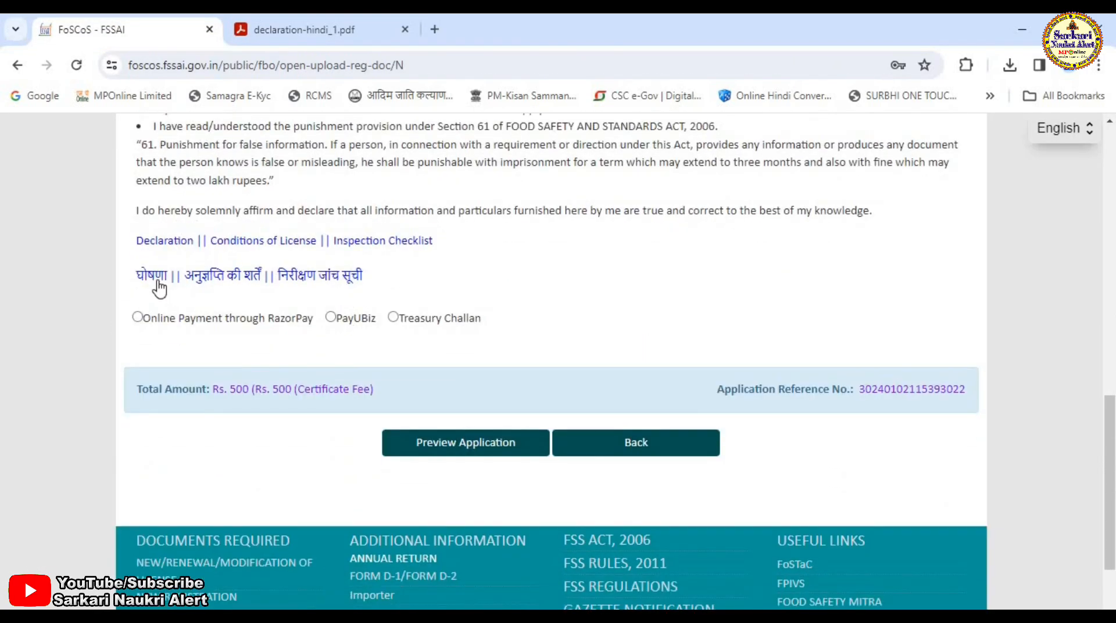
- Recheck the Hindi declaration PDF, then return to the FoSCoS payment options
left_click(336, 21)
scroll(525, 349, "down", 8)
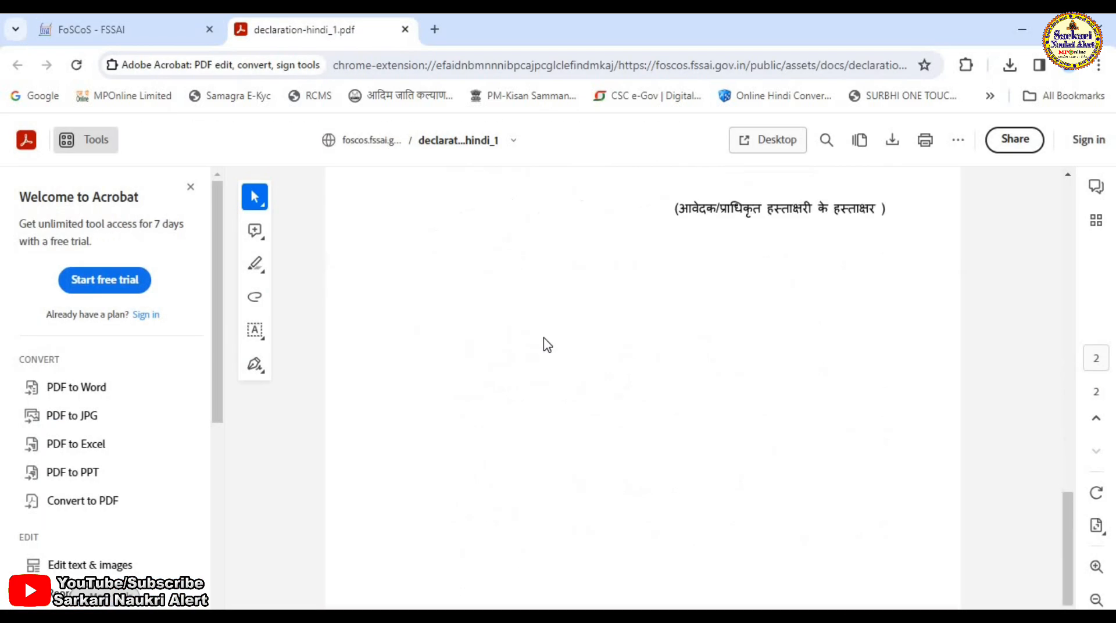
scroll(544, 345, "up", 10)
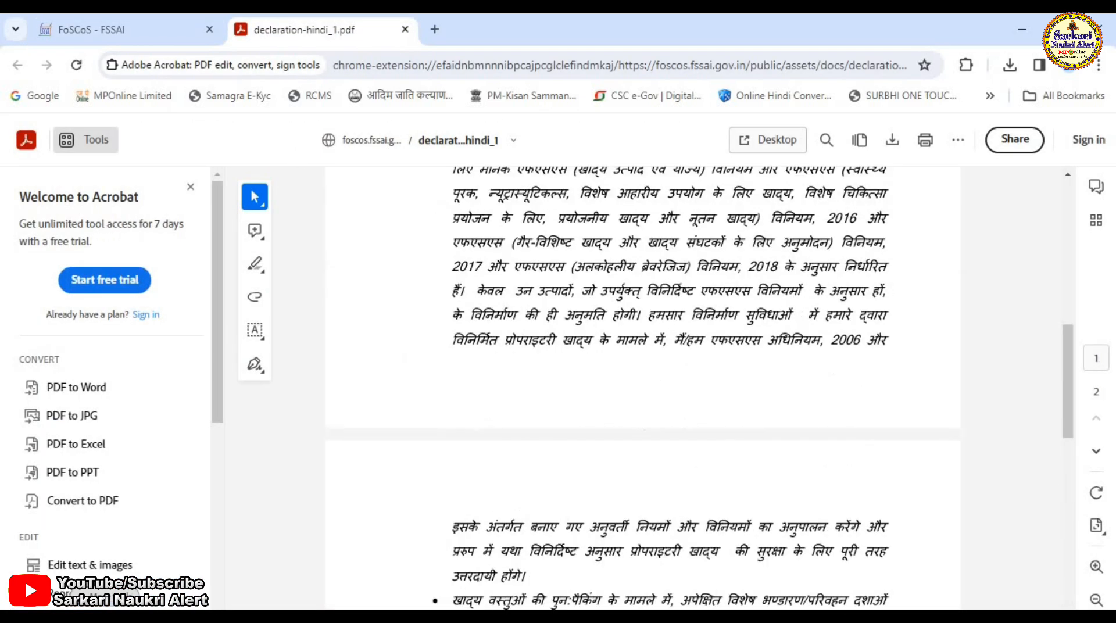
left_click(99, 27)
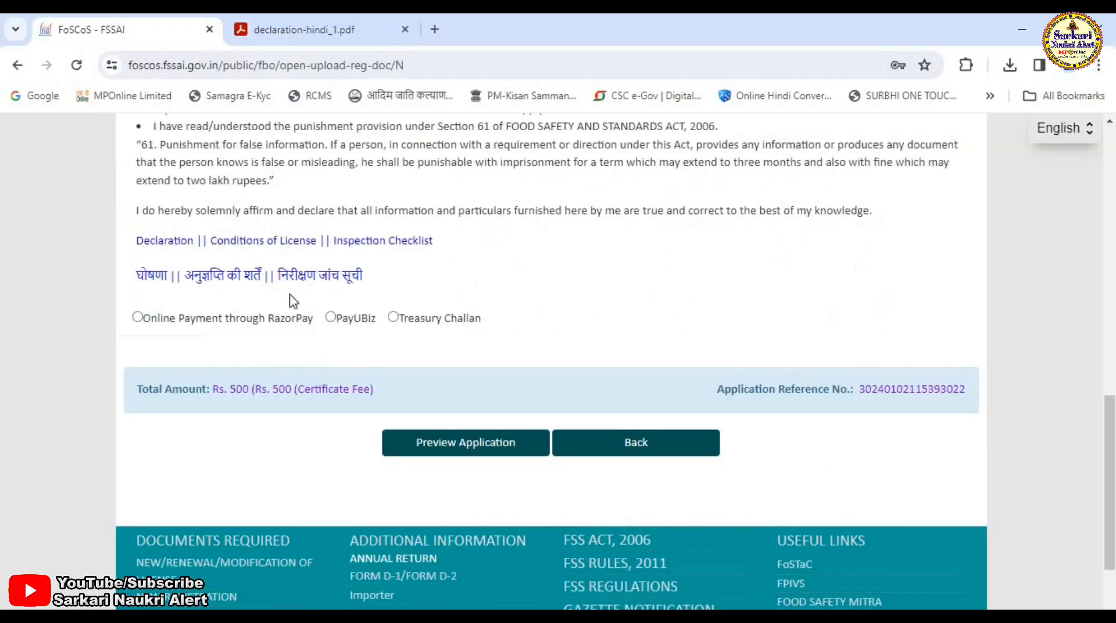
- Select Online Payment through RazorPay and open the Form A application preview in a new tab
left_click(138, 317)
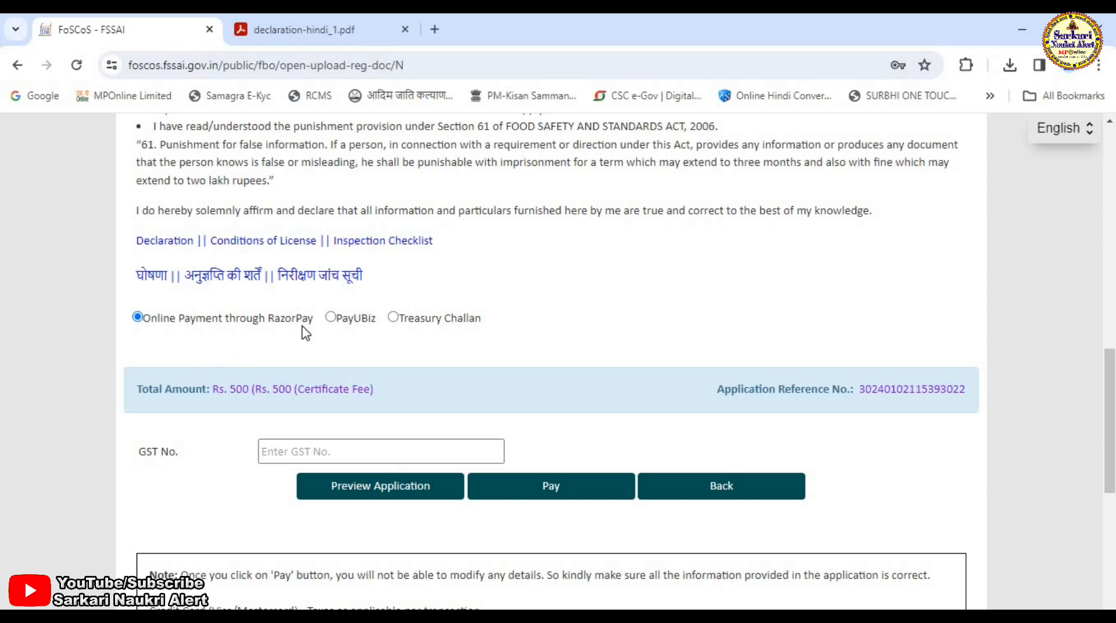
left_click(306, 456)
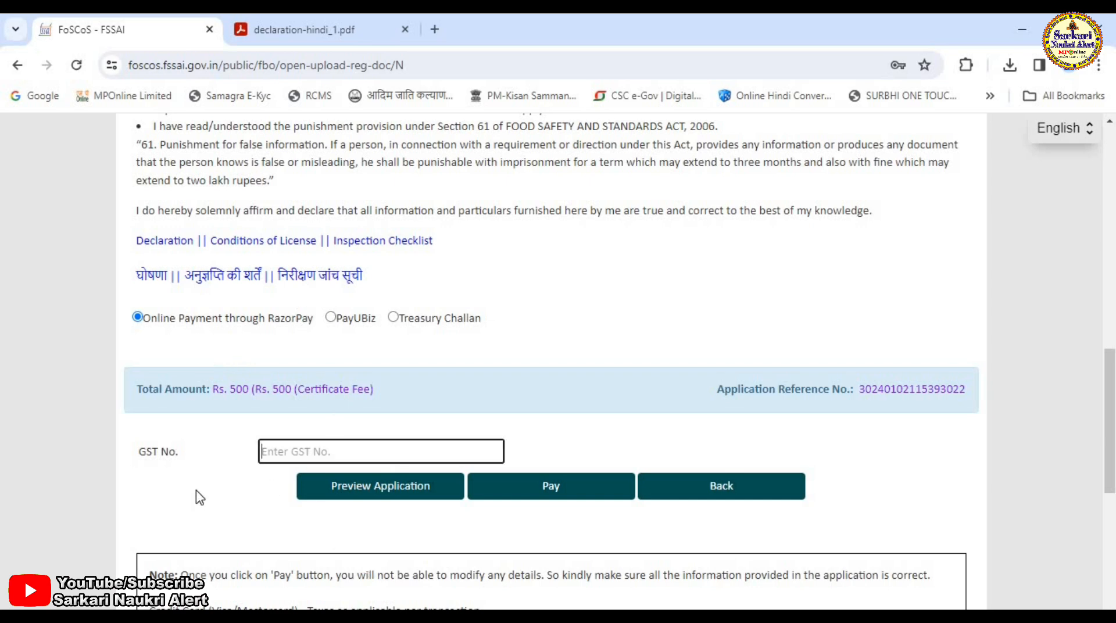
scroll(200, 488, "down", 1)
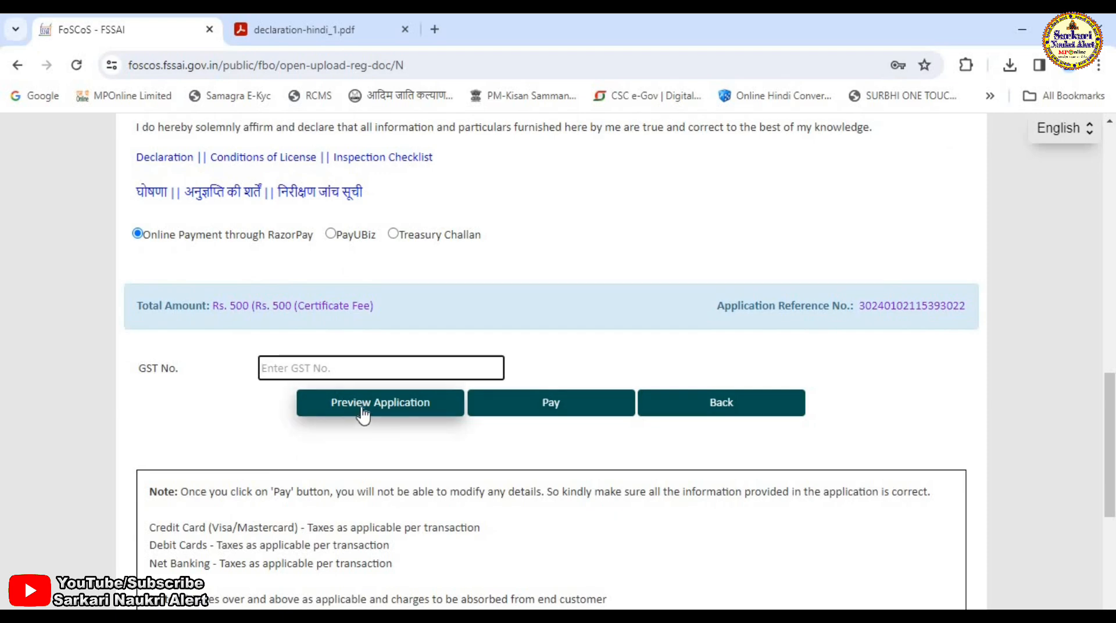
left_click(362, 411)
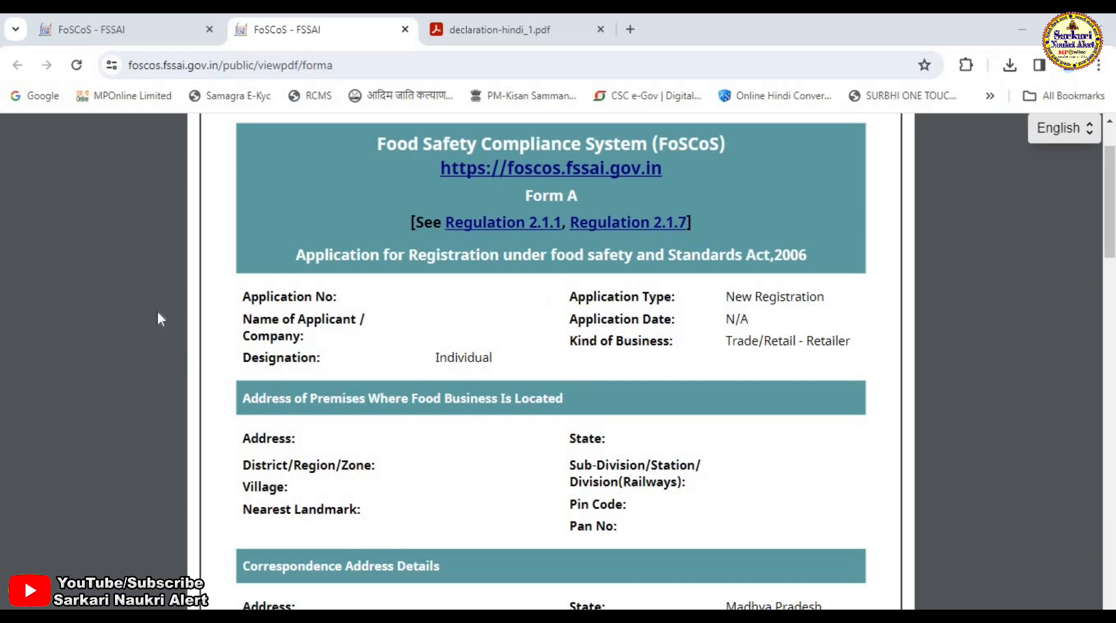
left_click(118, 32)
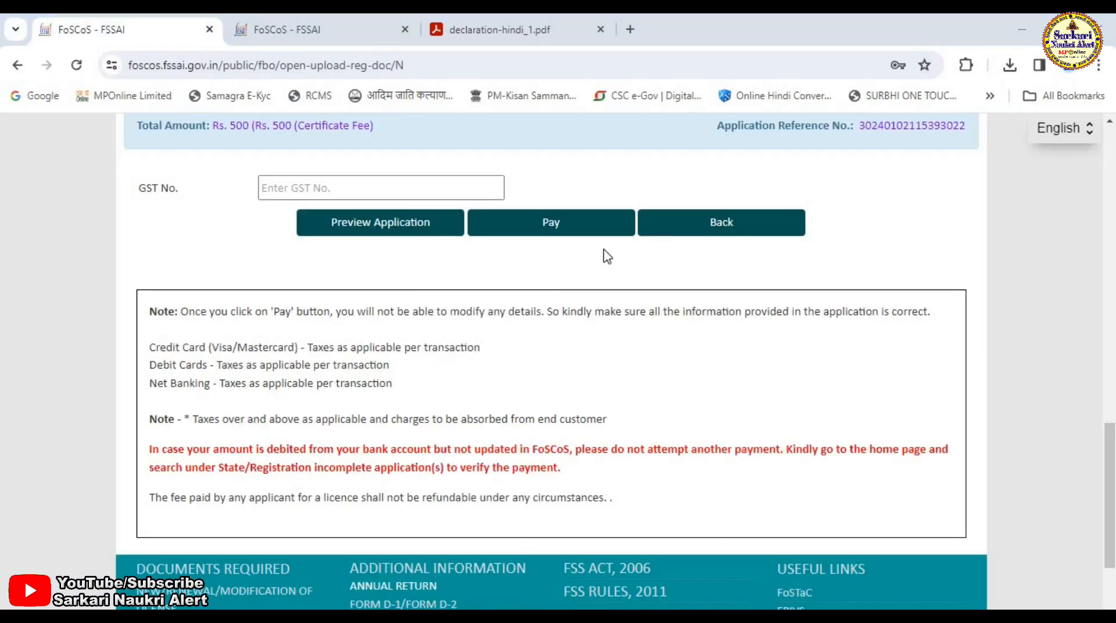
scroll(605, 254, "down", 1)
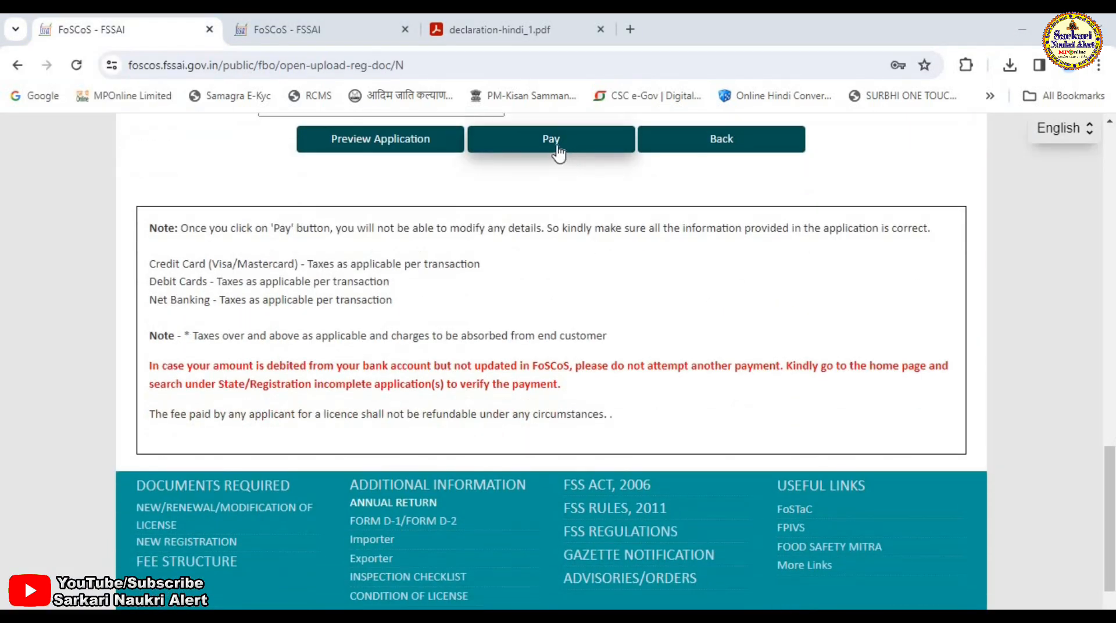
- Start the Rs 500 fee payment, e-sign By Mobile, and enter the SMS OTP
left_click(557, 150)
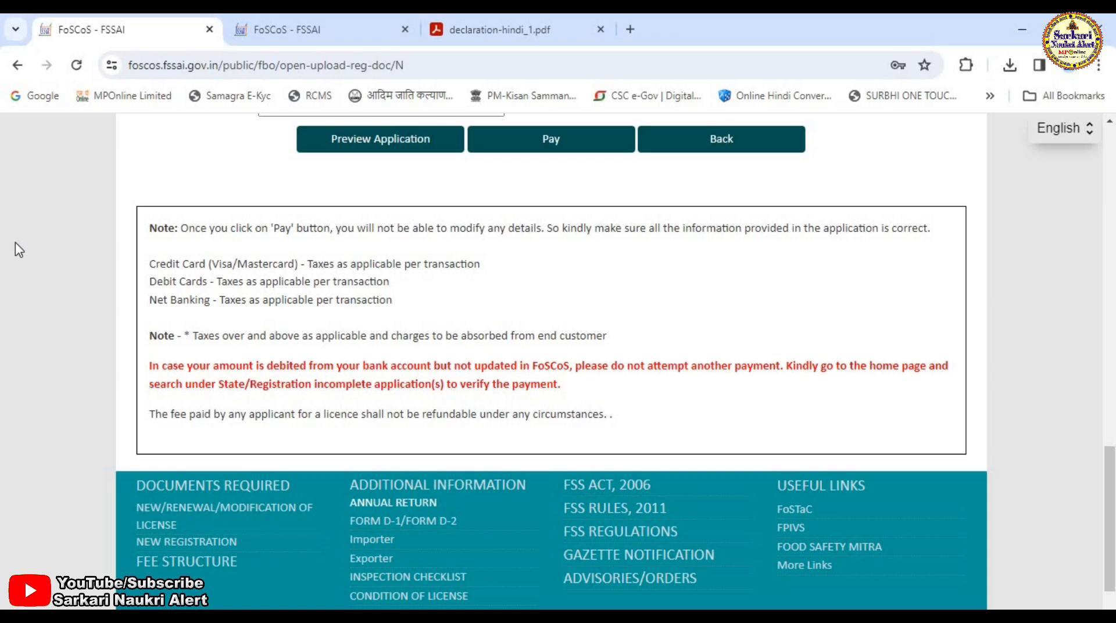
left_click(547, 143)
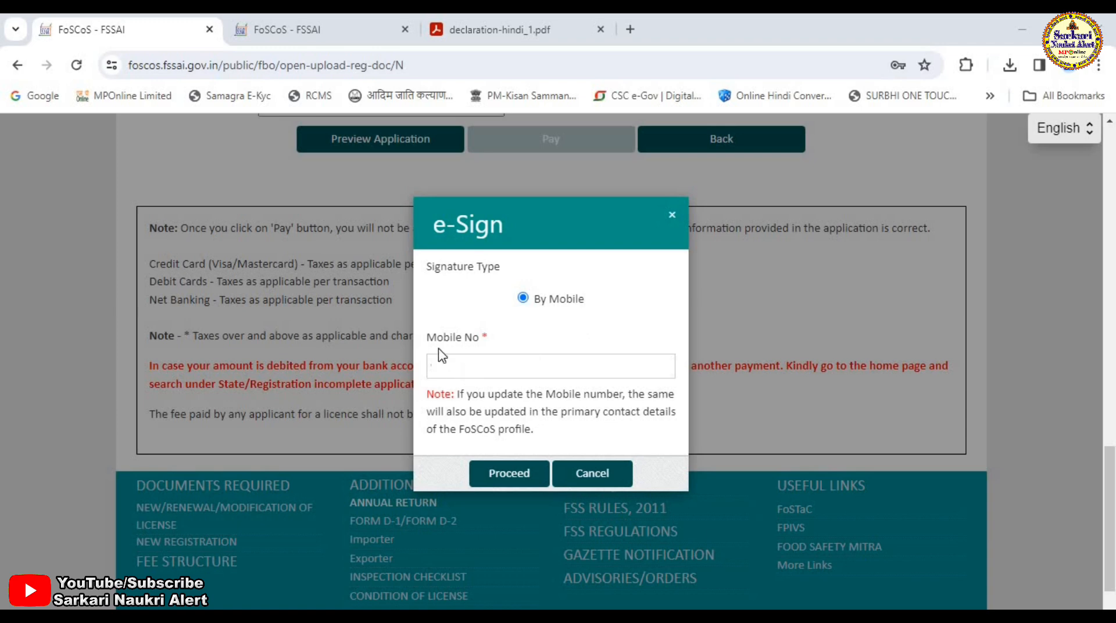
left_click_drag(427, 339, 516, 369)
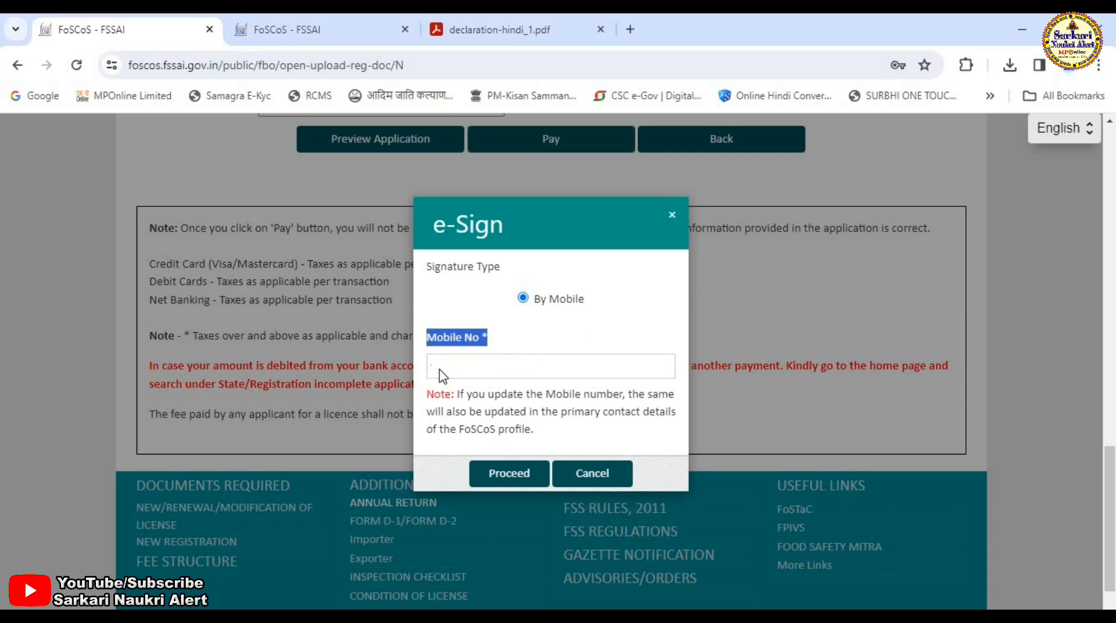
left_click(496, 476)
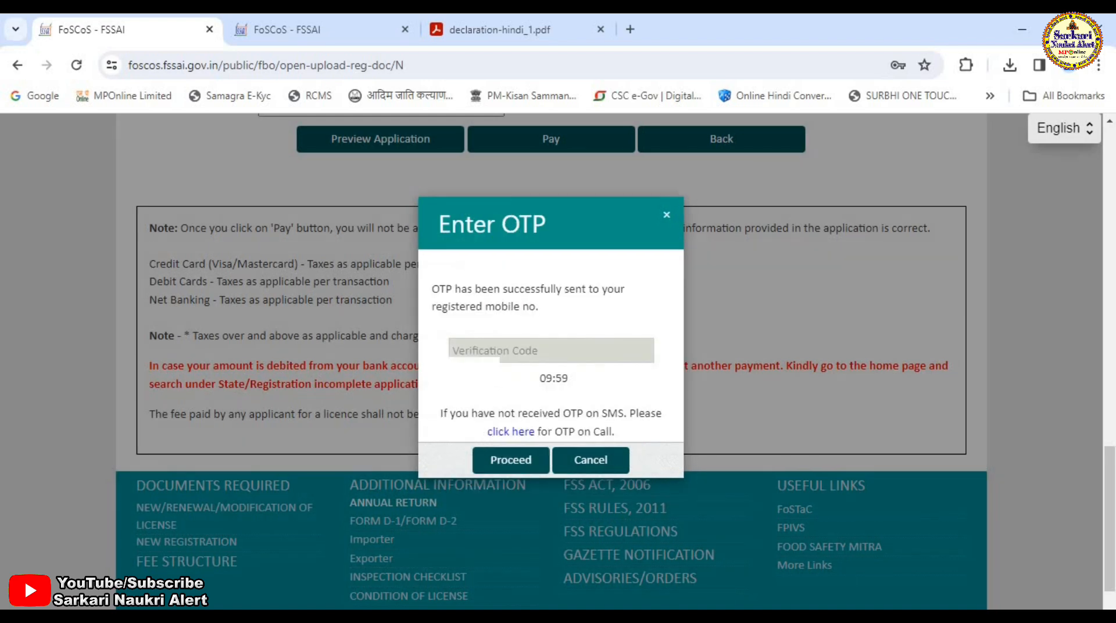
left_click(483, 353)
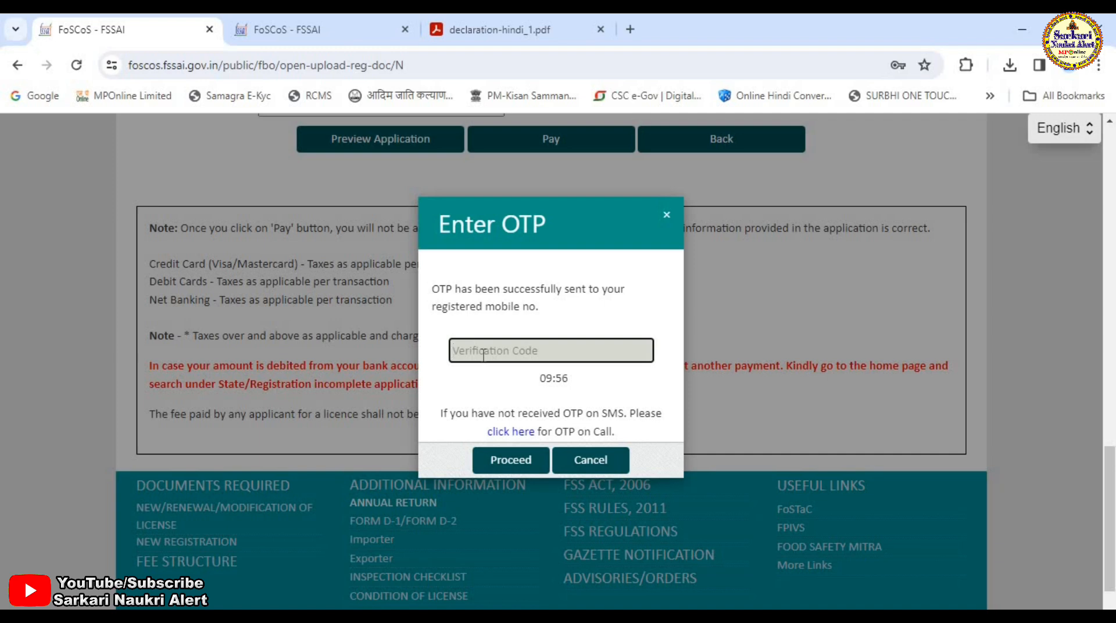
- Submit the e-Sign OTP and choose Netbanking in the Razorpay checkout
left_click(504, 461)
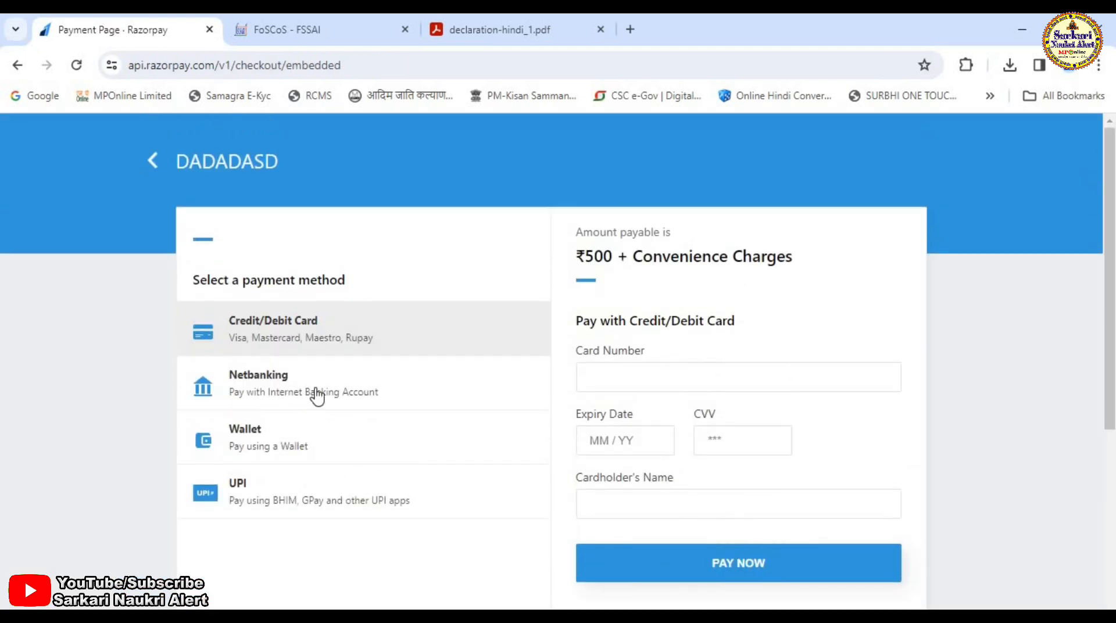
left_click_drag(577, 257, 808, 270)
left_click(149, 356)
left_click_drag(240, 325, 340, 344)
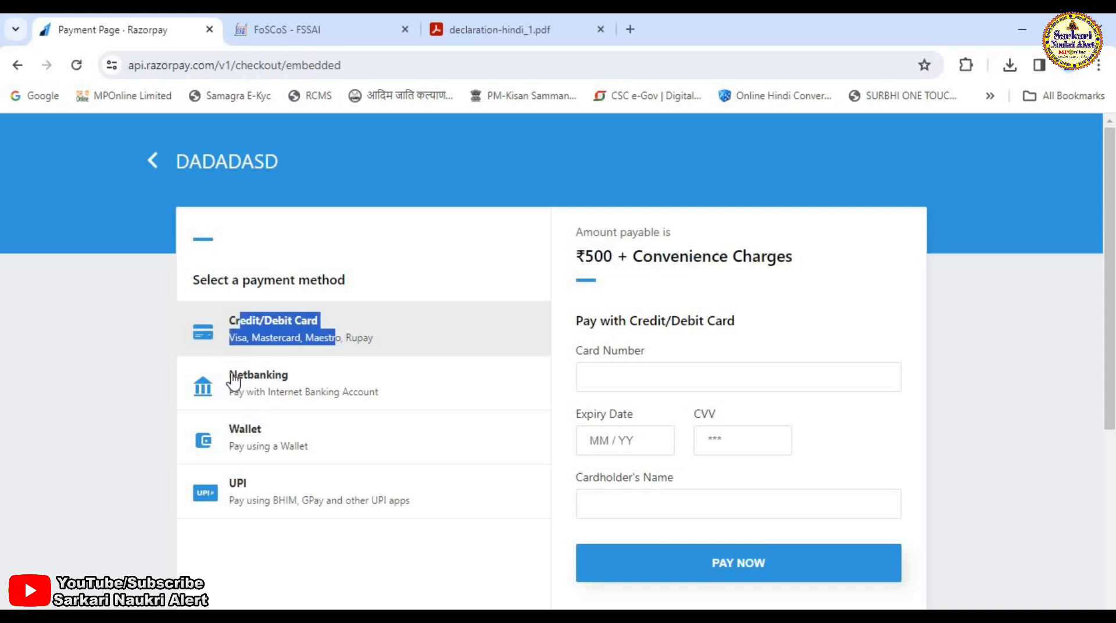
left_click_drag(230, 377, 329, 394)
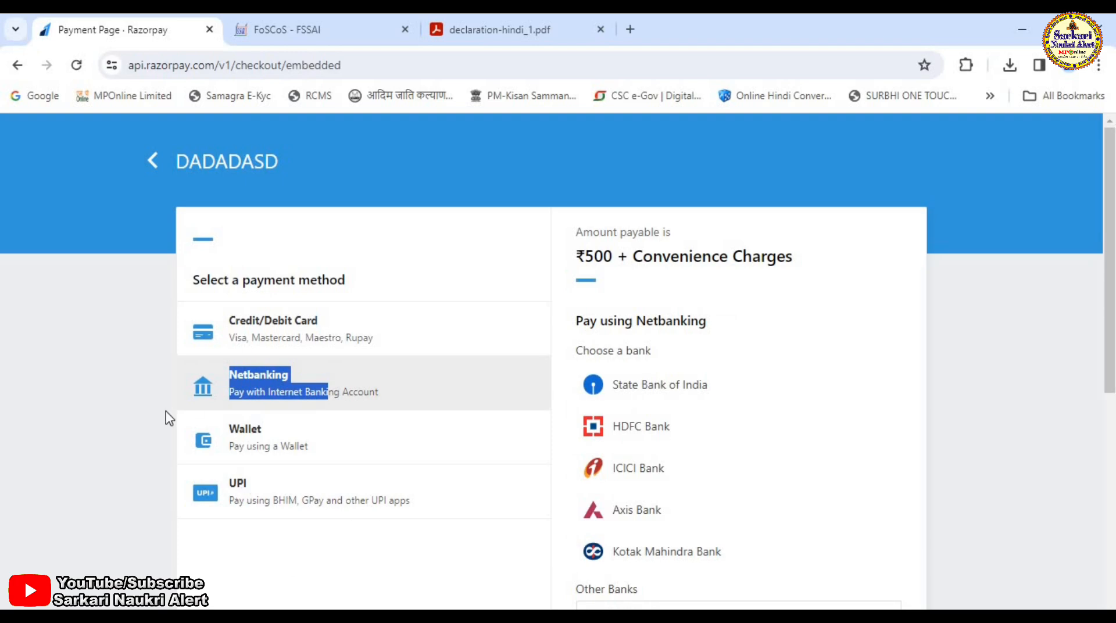
left_click(253, 393)
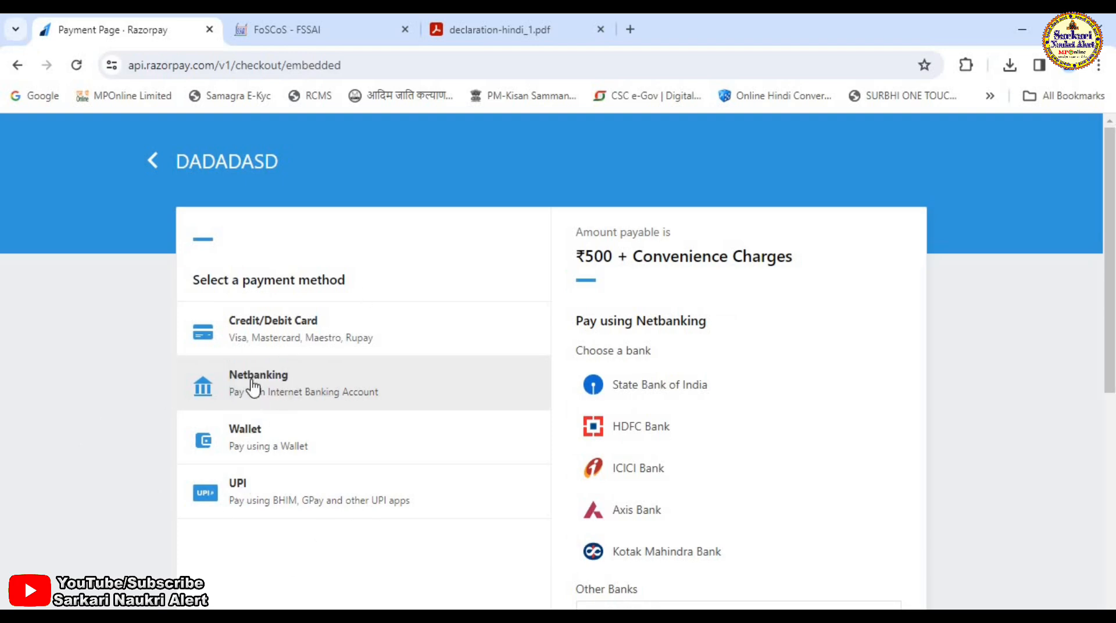
- Pick State Bank of India and confirm the ₹508.26 total payment
left_click(674, 390)
scroll(966, 391, "down", 2)
scroll(967, 392, "down", 4)
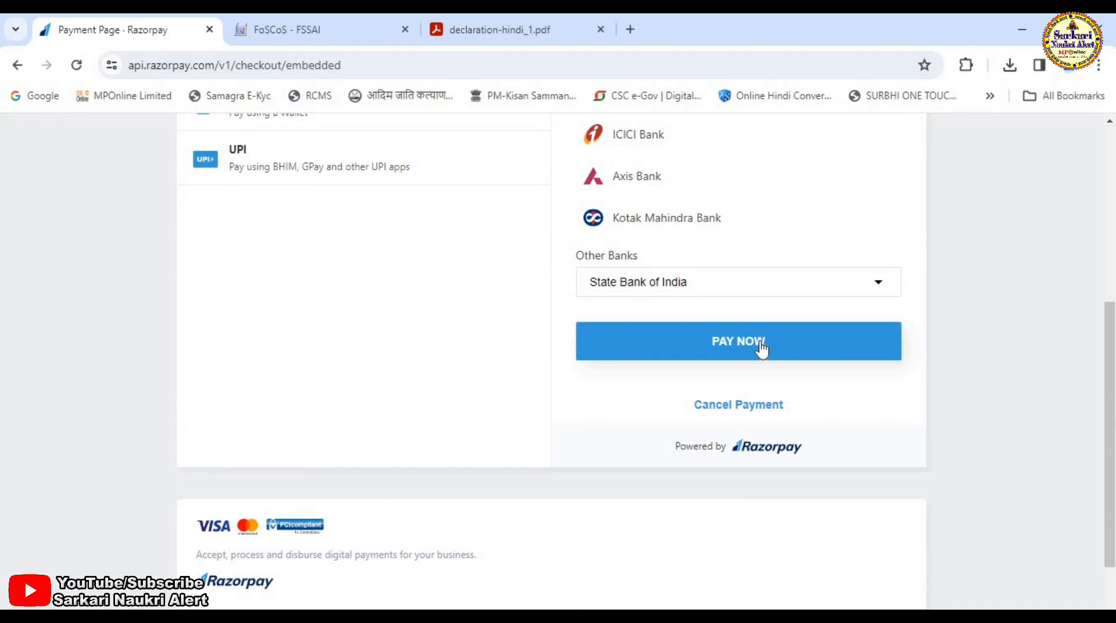
left_click(762, 349)
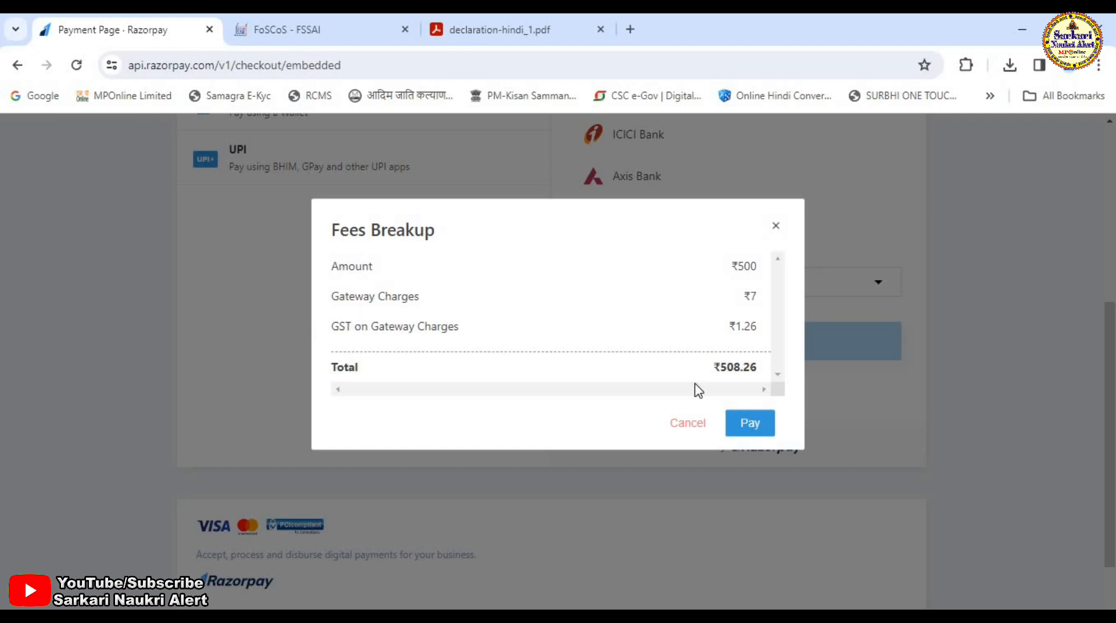
left_click(751, 425)
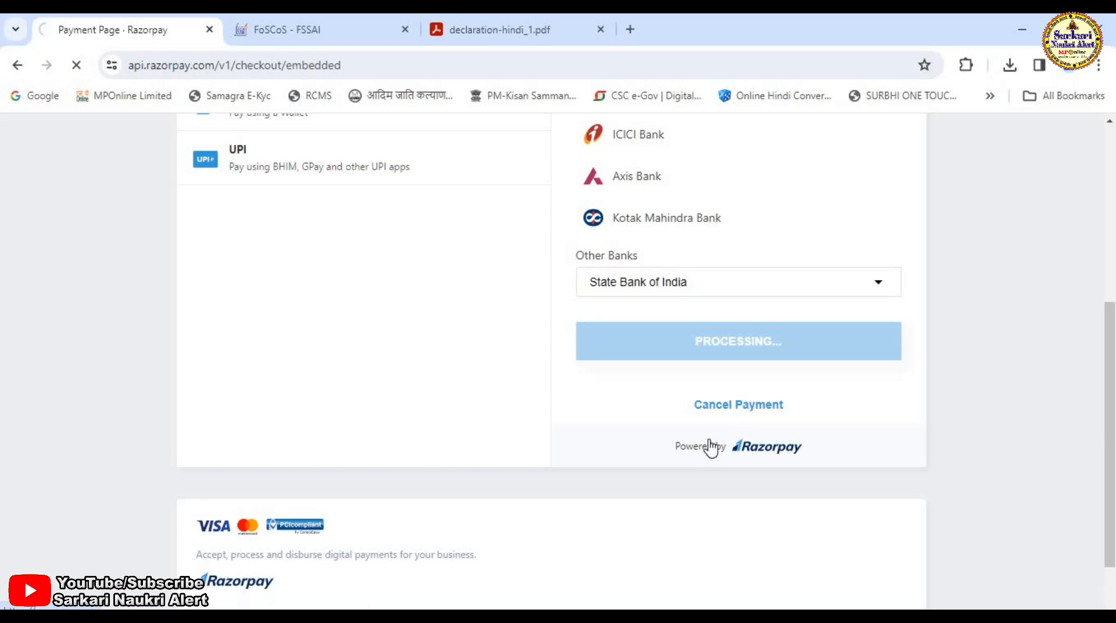